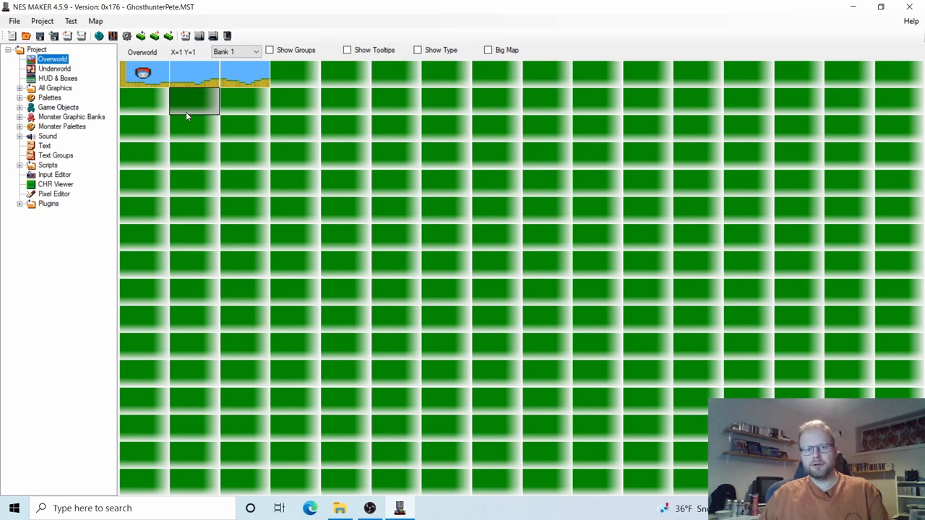
Step: View the first overworld screen and open the Player game object for editing
double_click(146, 78)
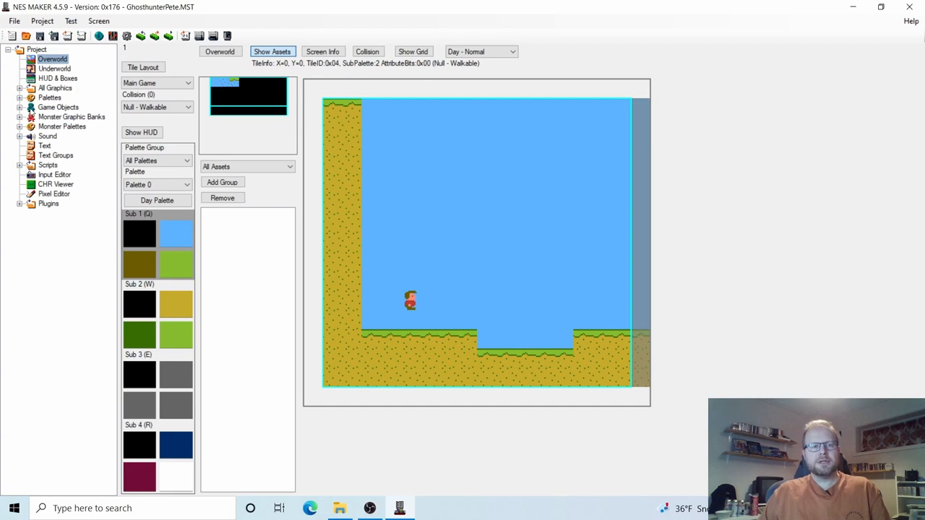
left_click(20, 107)
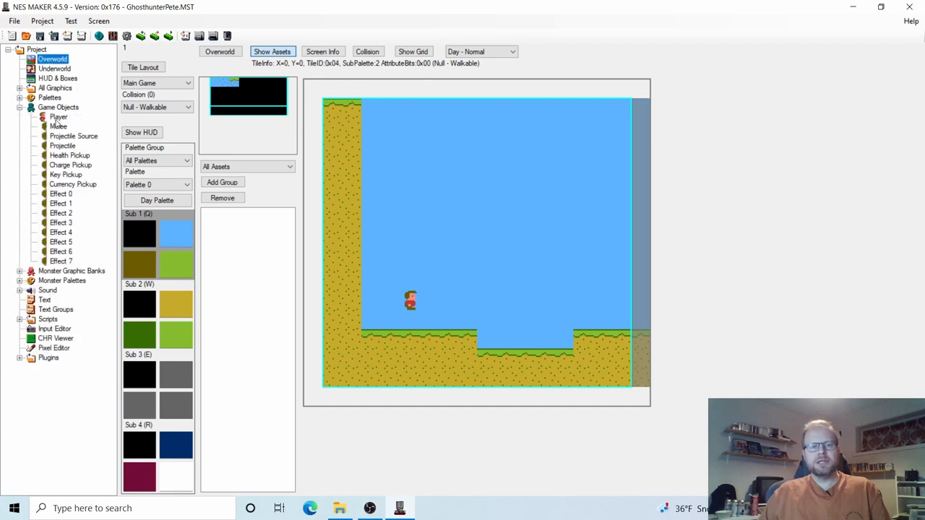
left_click(58, 117)
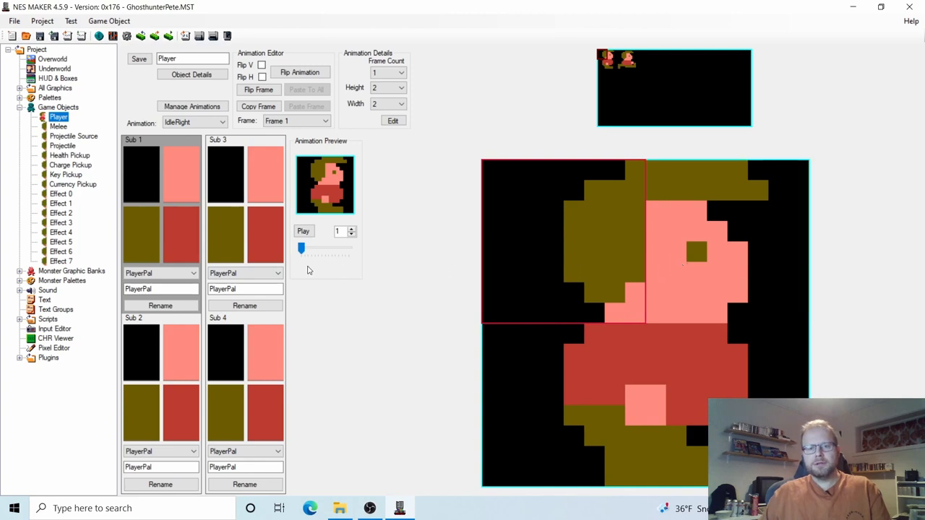
Step: Try colour 28 in place of the brown in the Sub 1 palette and restore colour 18
left_click(613, 253)
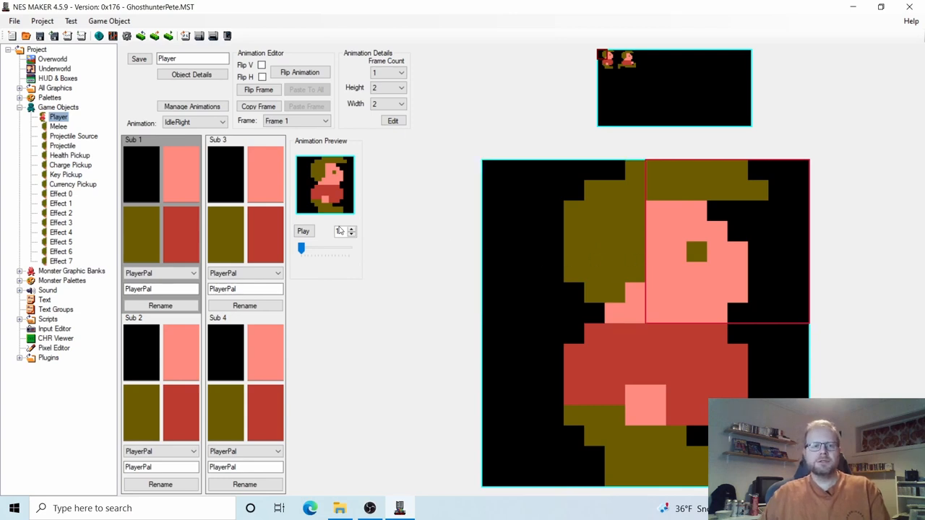
left_click(145, 232)
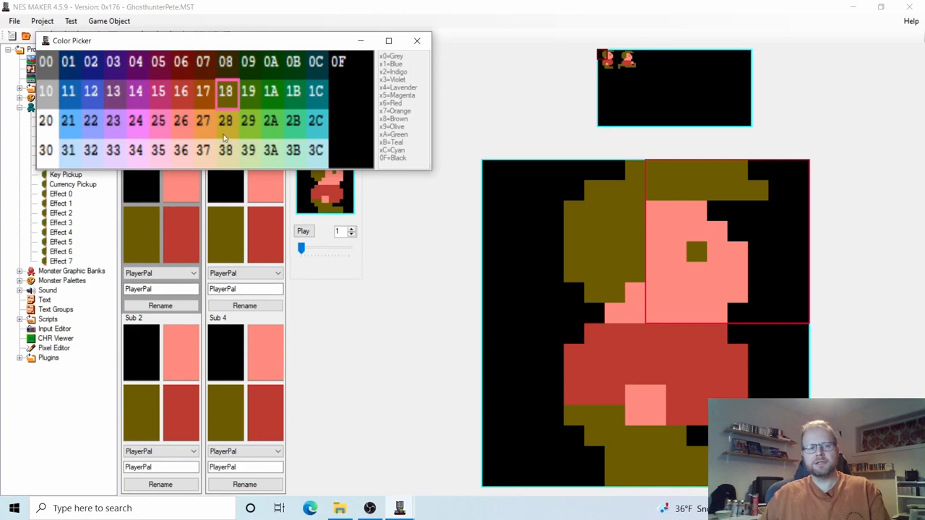
left_click(226, 123)
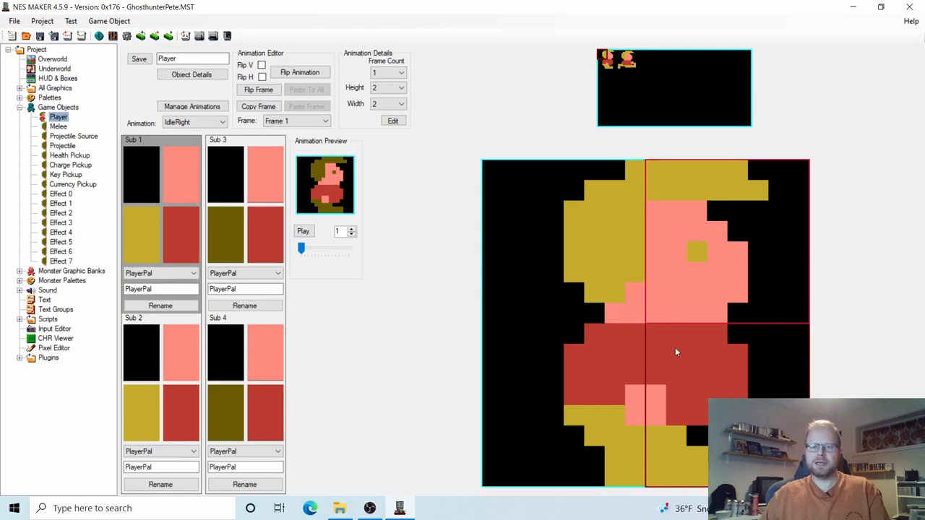
left_click(135, 240)
left_click(243, 113)
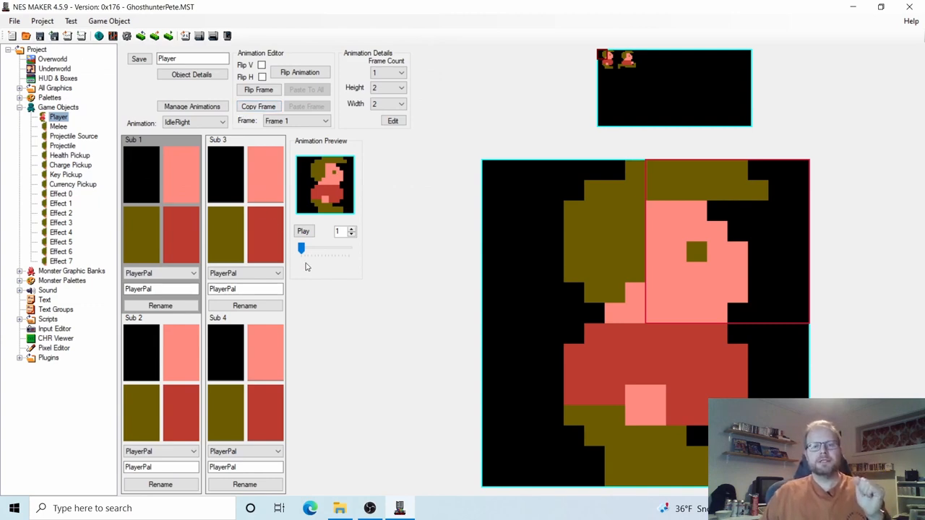
left_click(528, 302)
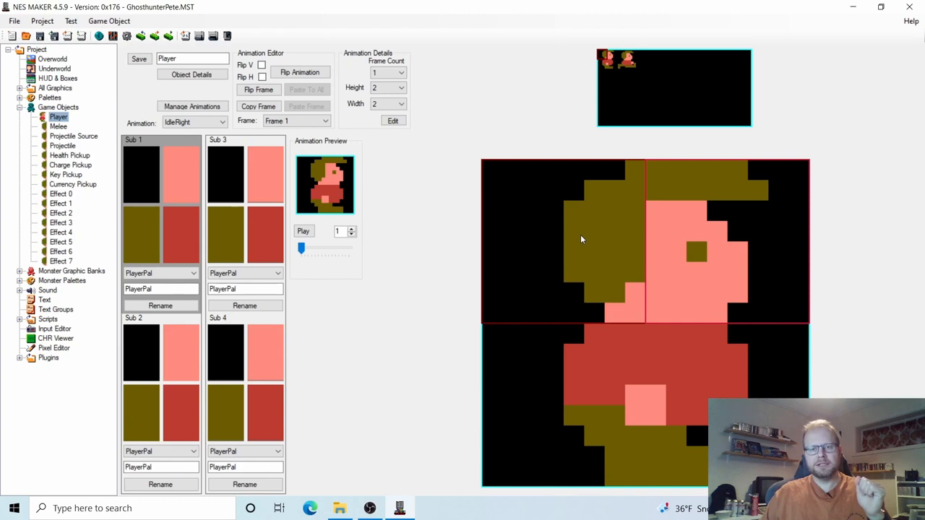
left_click(695, 247)
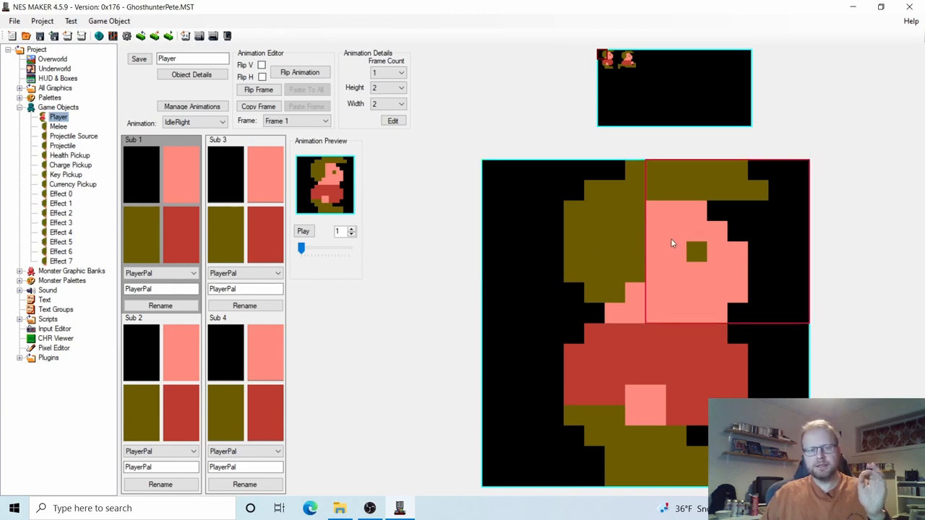
left_click(628, 243)
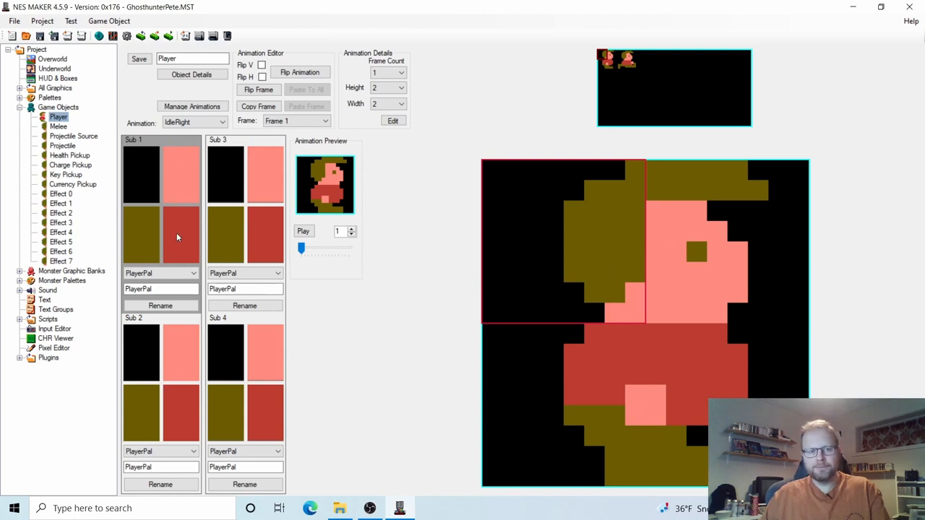
left_click(702, 260)
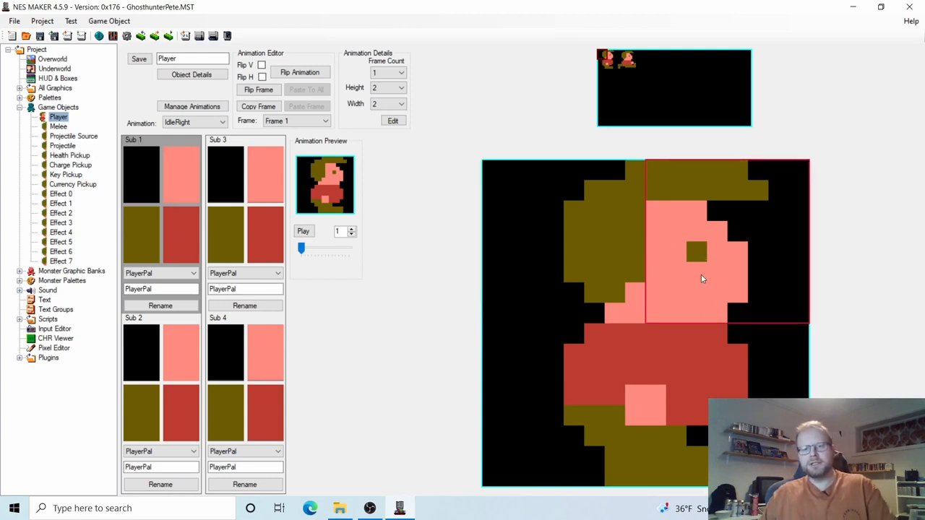
Step: Select the upper-left tile of the IdleRight frame and rename the Sub 1 palette to PlayerPal1
left_click(604, 271)
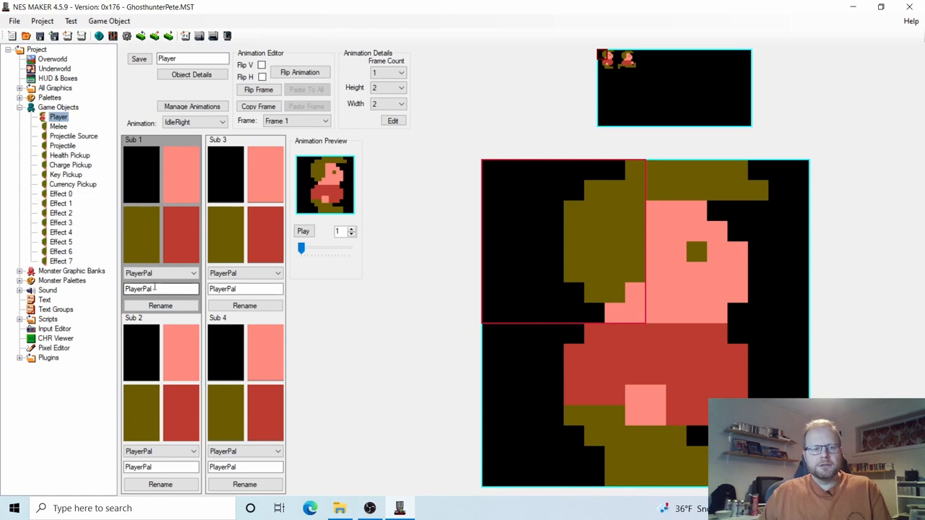
left_click(165, 289)
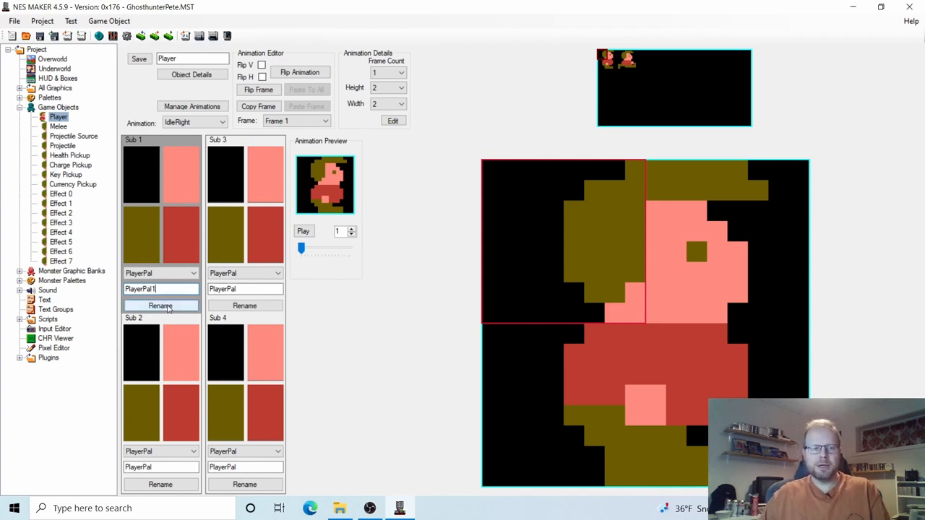
left_click(173, 309)
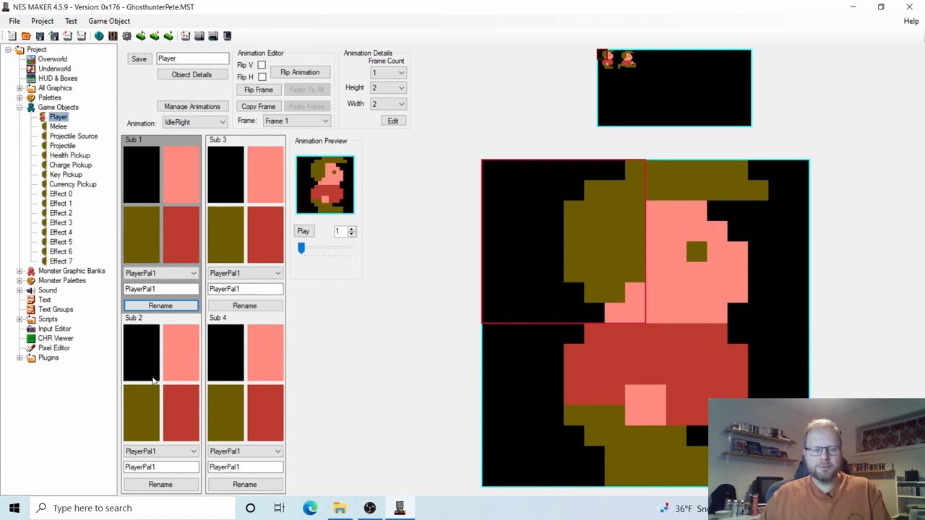
Step: Load MonsterPalette 1 into Sub 2 and apply Sub 2 to both upper tiles of the IdleRight frame
left_click(180, 453)
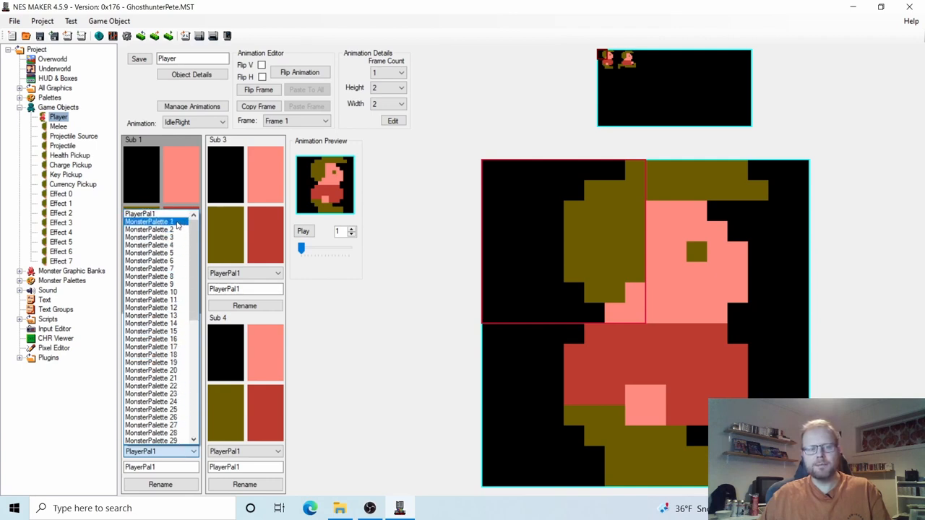
left_click(177, 222)
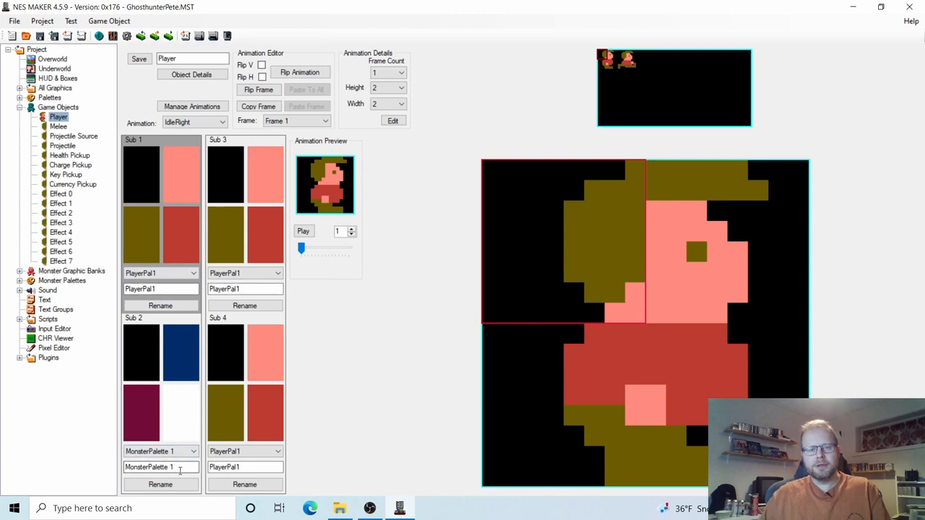
left_click(174, 354)
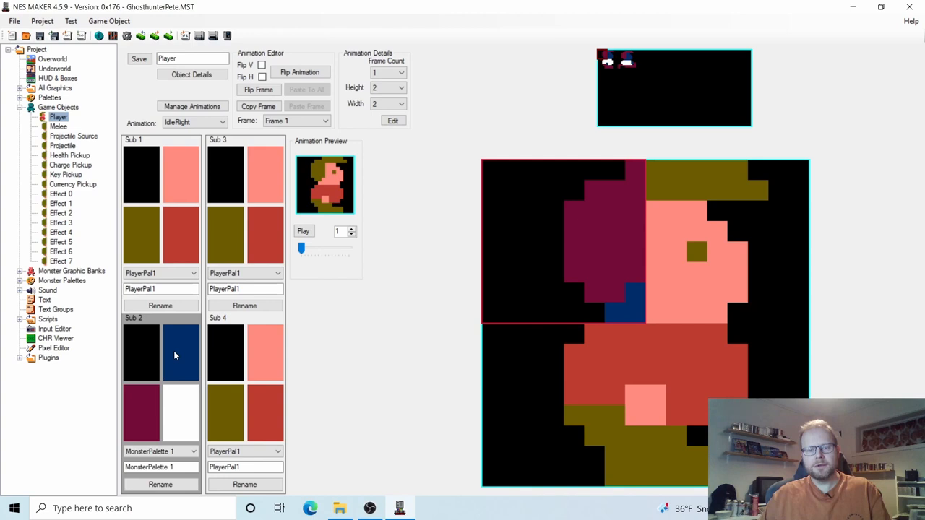
left_click(728, 280)
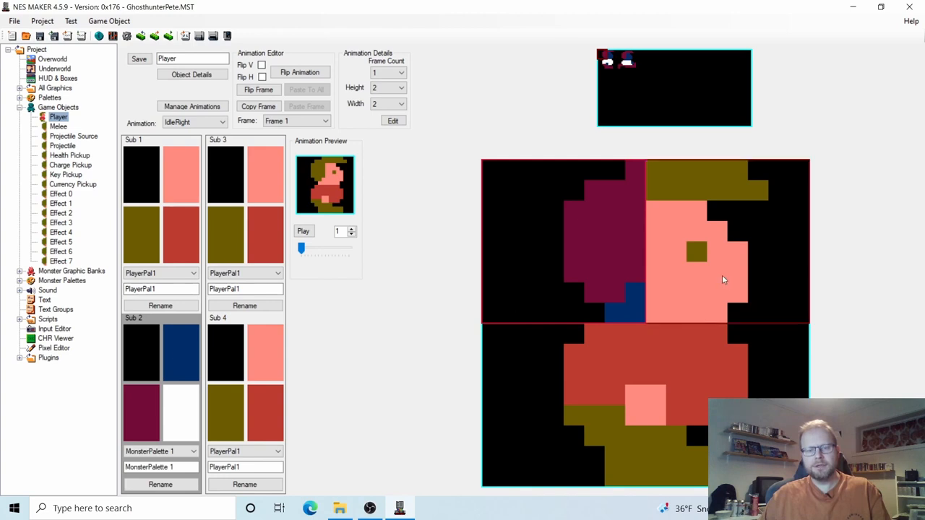
left_click(724, 279)
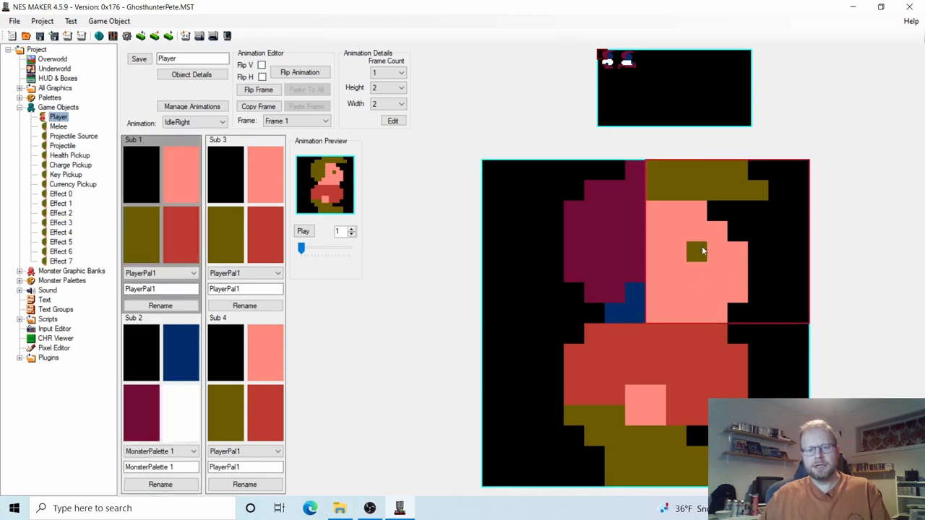
left_click(174, 359)
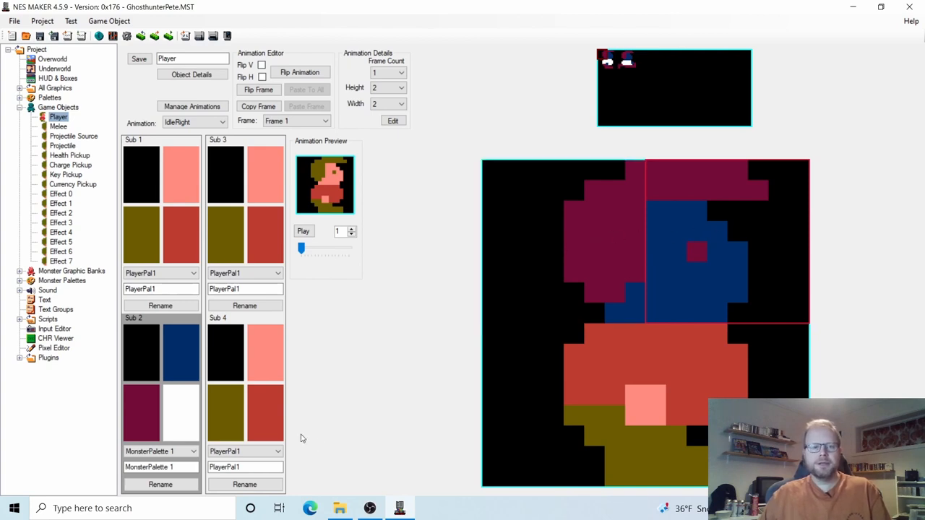
Step: Rename the Sub 2 palette to PlayerPal2
left_click_drag(178, 466, 126, 466)
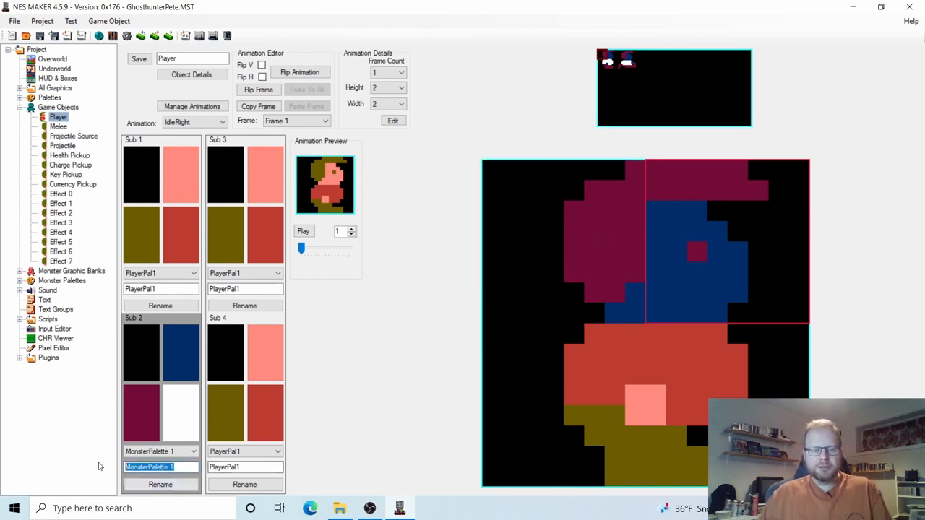
type("Play")
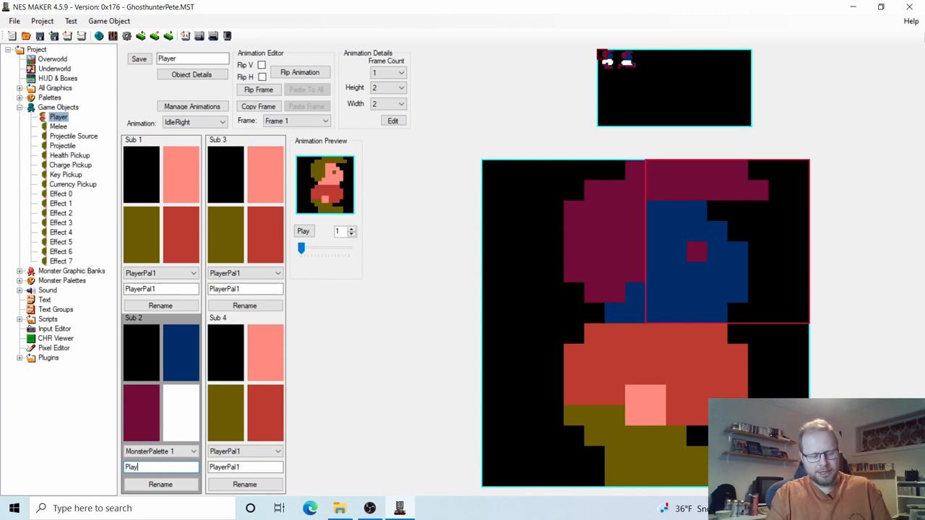
type("erPal")
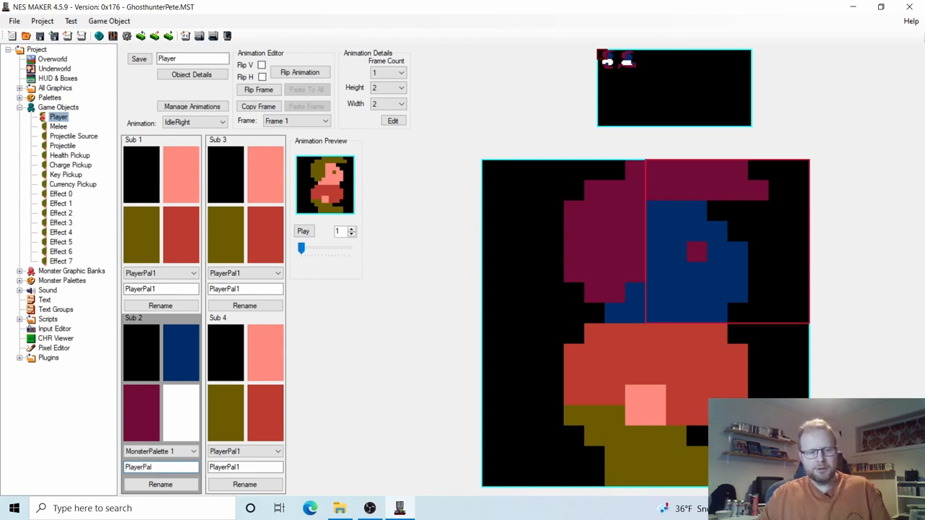
type("2")
left_click(181, 485)
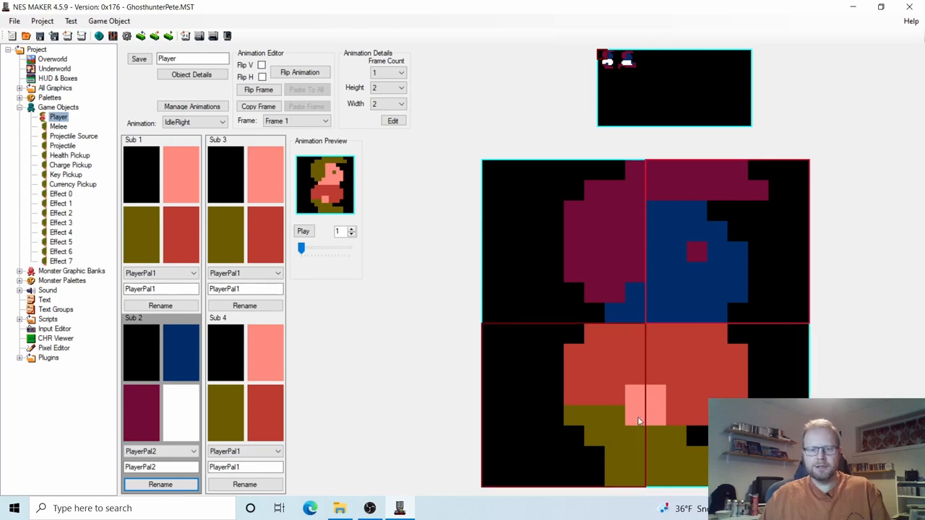
Step: Recolour PlayerPal2 in Sub 2, replacing the dark blue with colour 26 and the magenta with colour 28
left_click(178, 351)
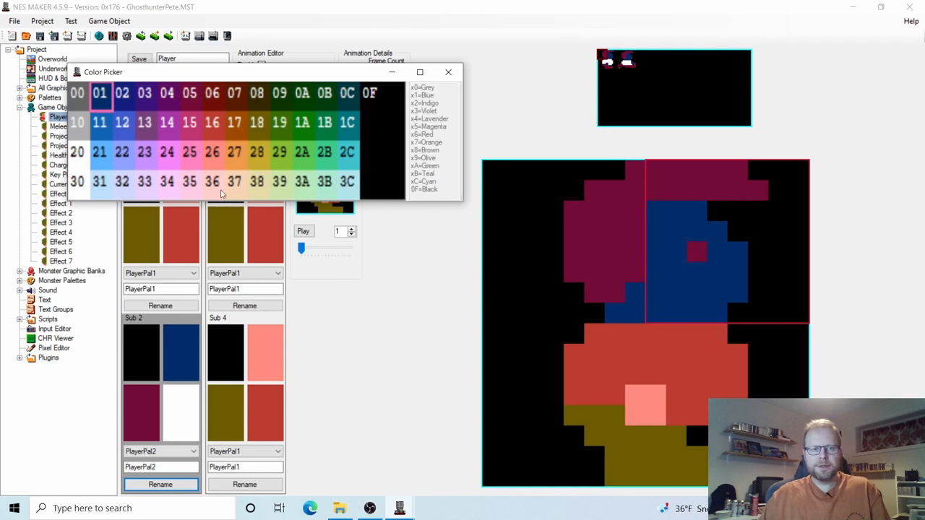
left_click(214, 156)
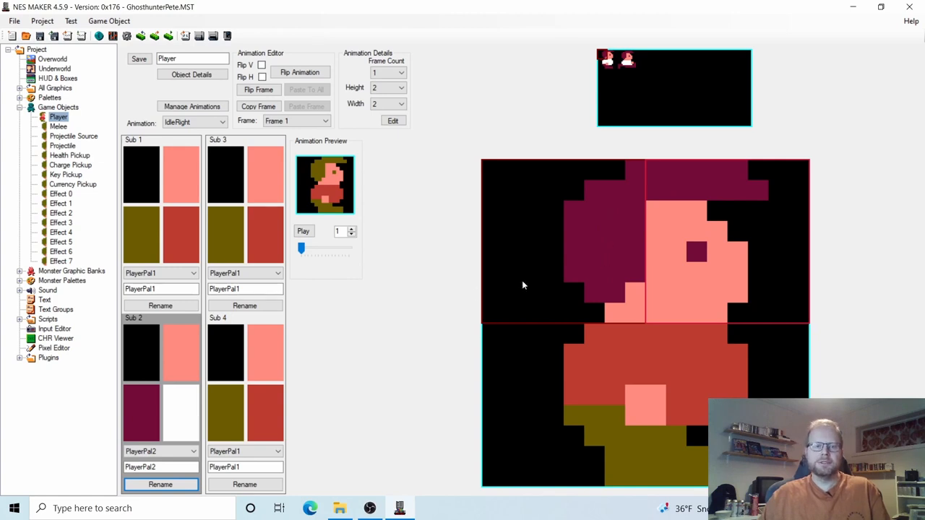
left_click(141, 420)
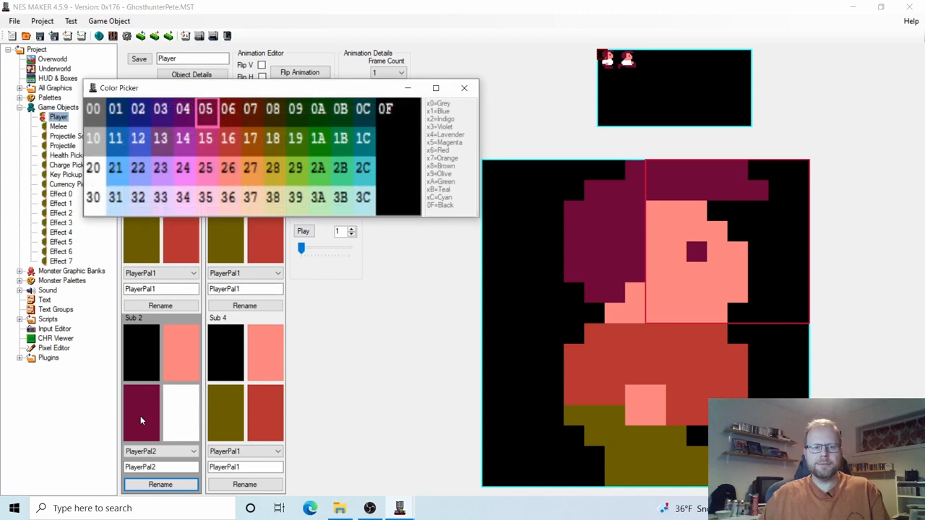
left_click(274, 169)
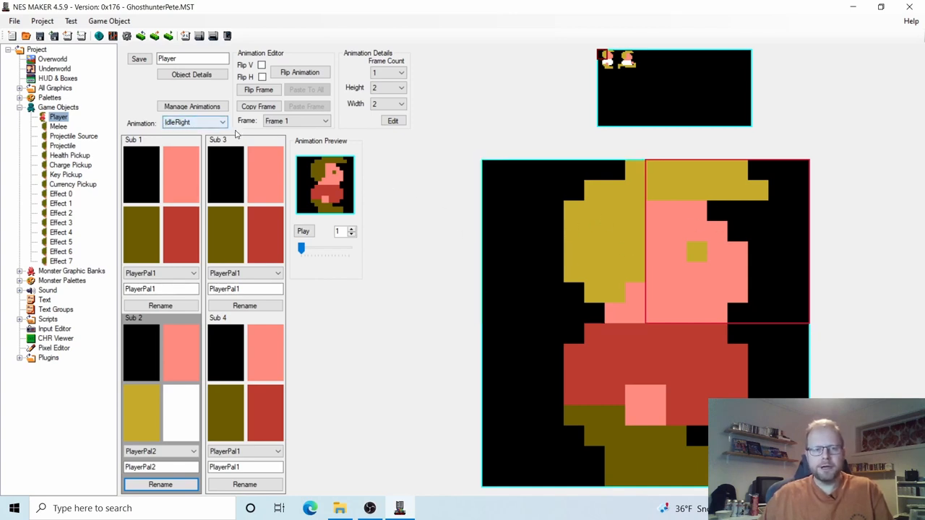
left_click(325, 121)
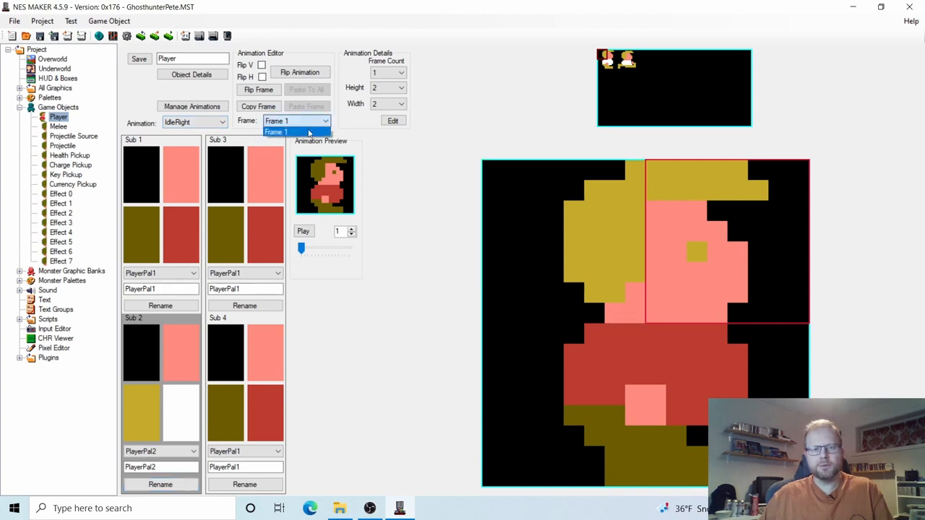
left_click(314, 128)
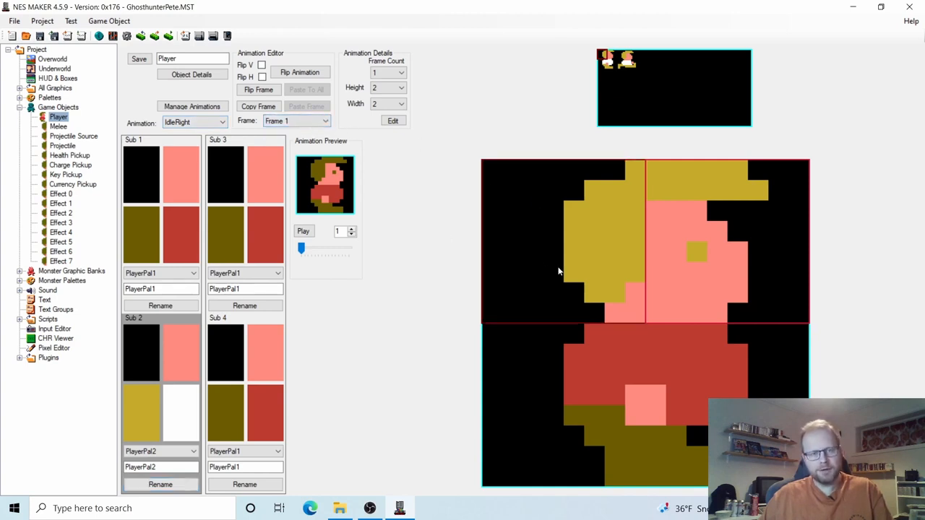
Step: Switch to the IdleLeft animation and apply Sub 2 to both upper tiles of its frame
left_click(222, 123)
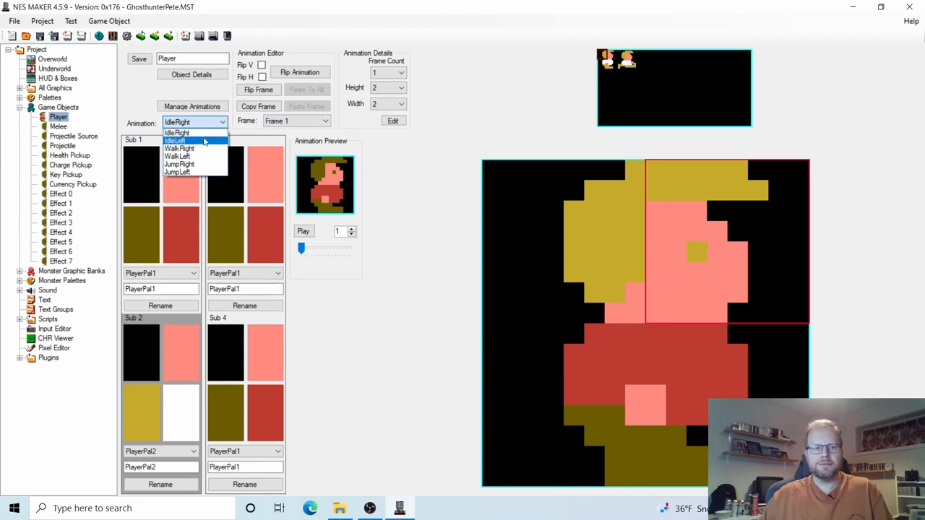
left_click(204, 141)
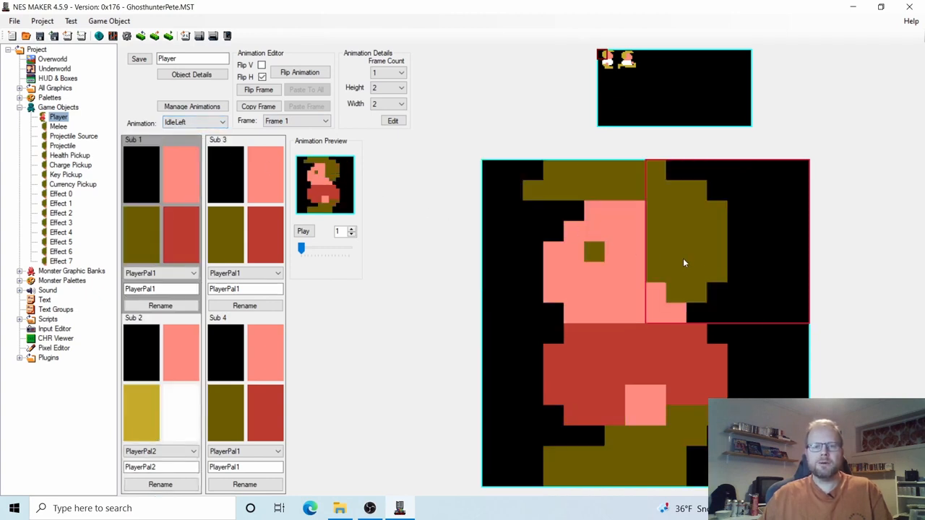
left_click(586, 226)
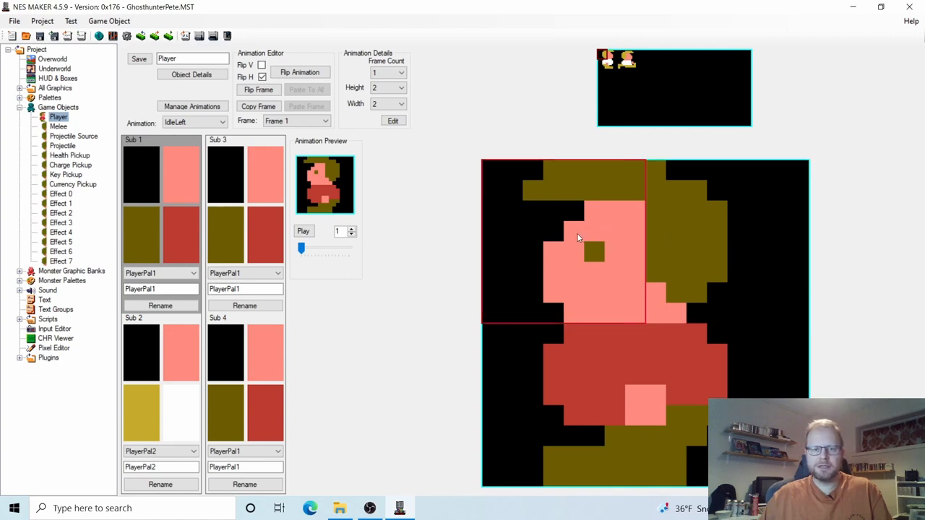
left_click(142, 363)
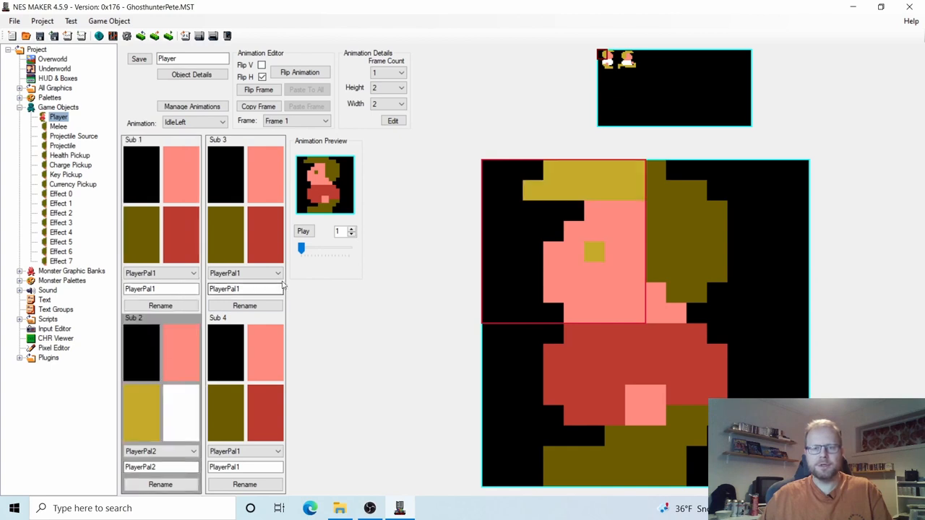
left_click(722, 228)
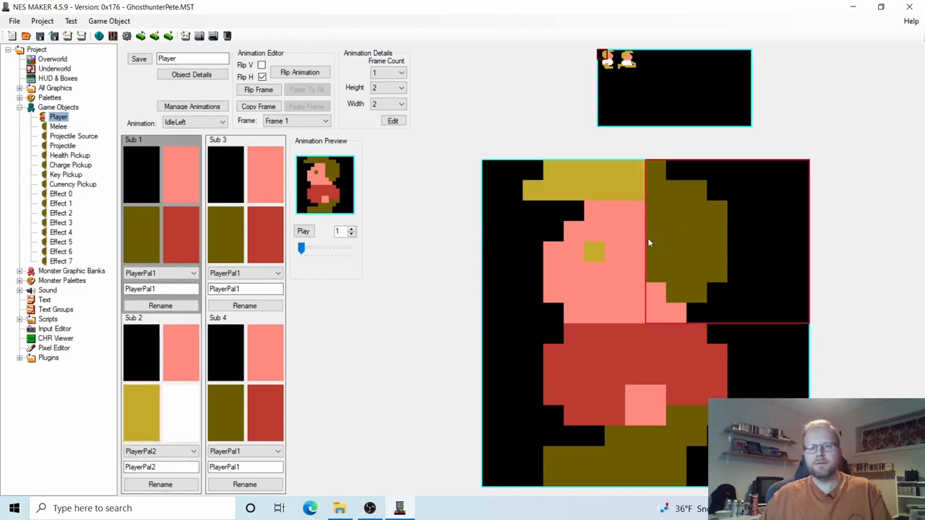
left_click(136, 424)
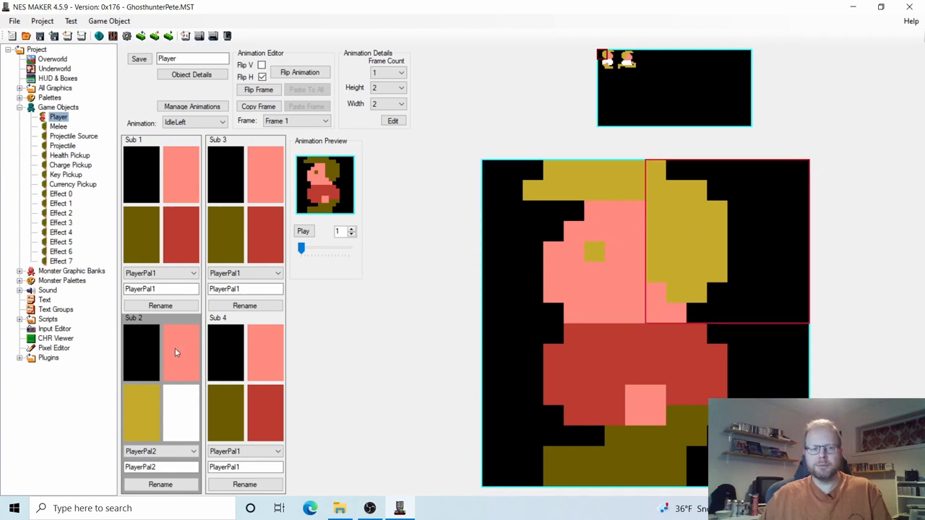
Step: Try Sub 1 on the upper-right tile of the IdleLeft frame, and restore Sub 2
left_click(739, 378)
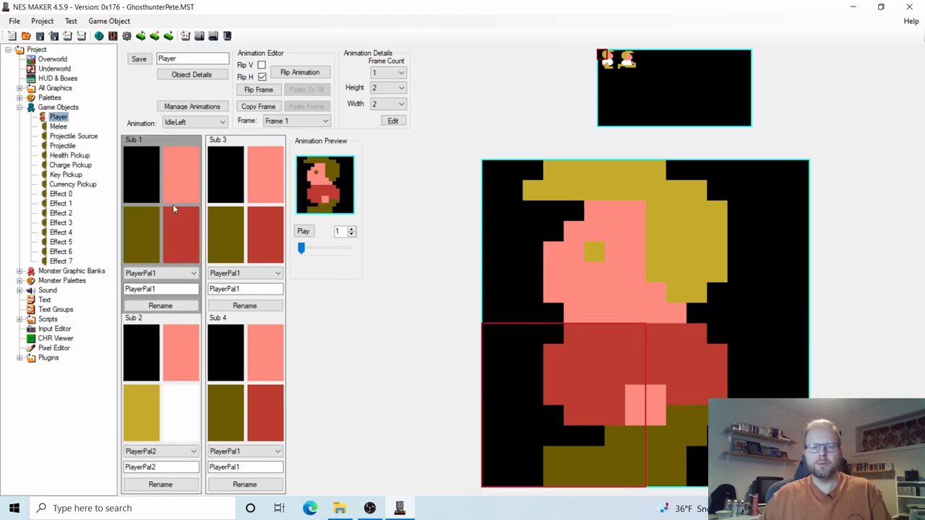
left_click(603, 266)
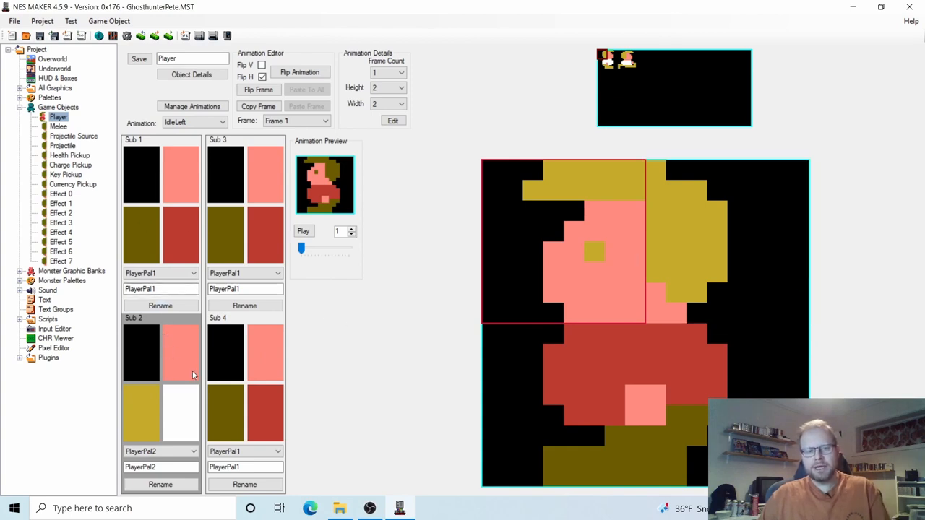
left_click(686, 235)
left_click(134, 169)
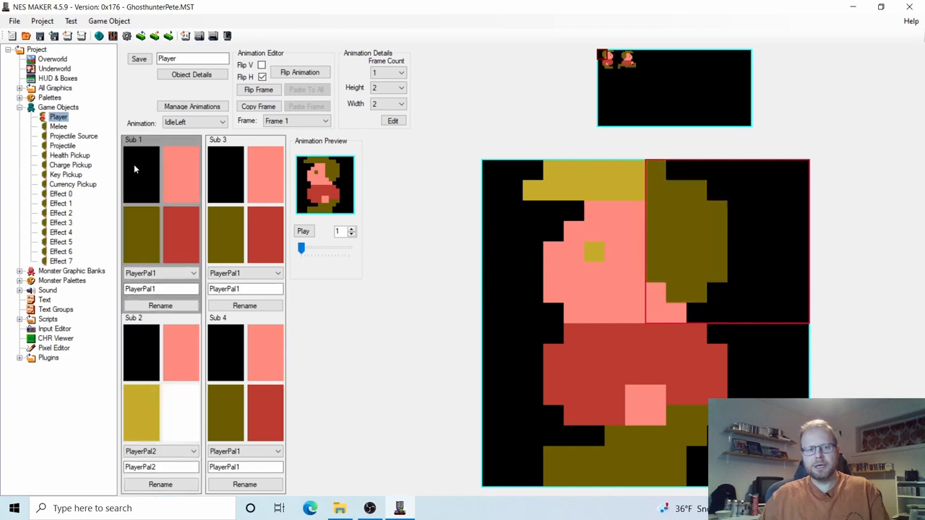
left_click(140, 386)
Step: Check which sub-palette the head and body tiles of the IdleLeft frame use
left_click(689, 406)
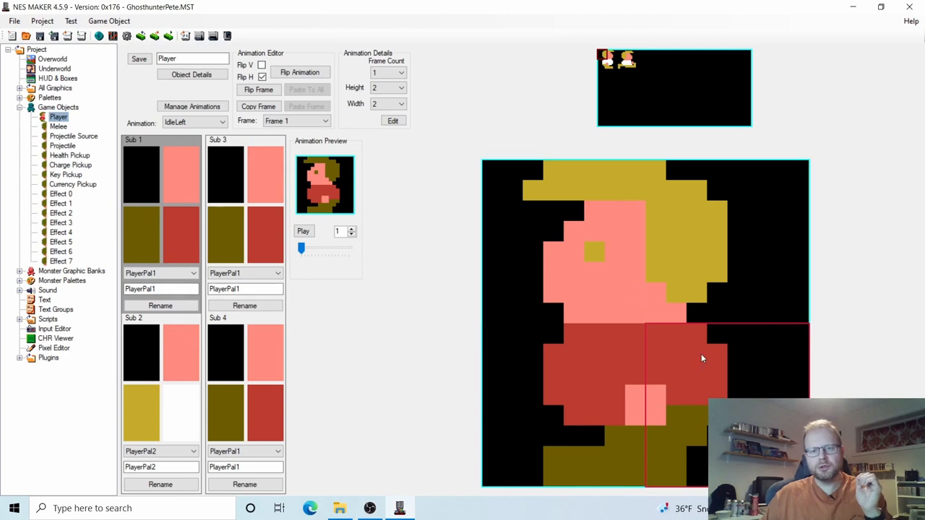
left_click(587, 261)
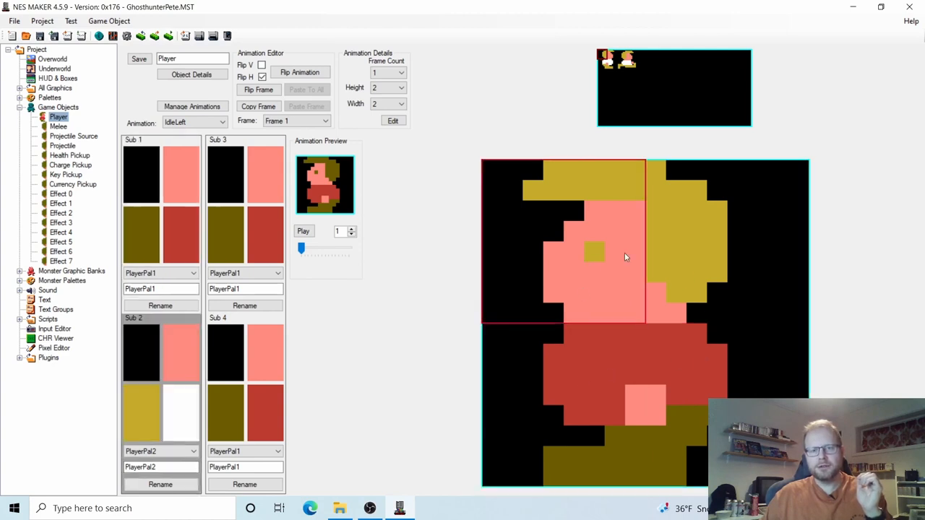
left_click(695, 372)
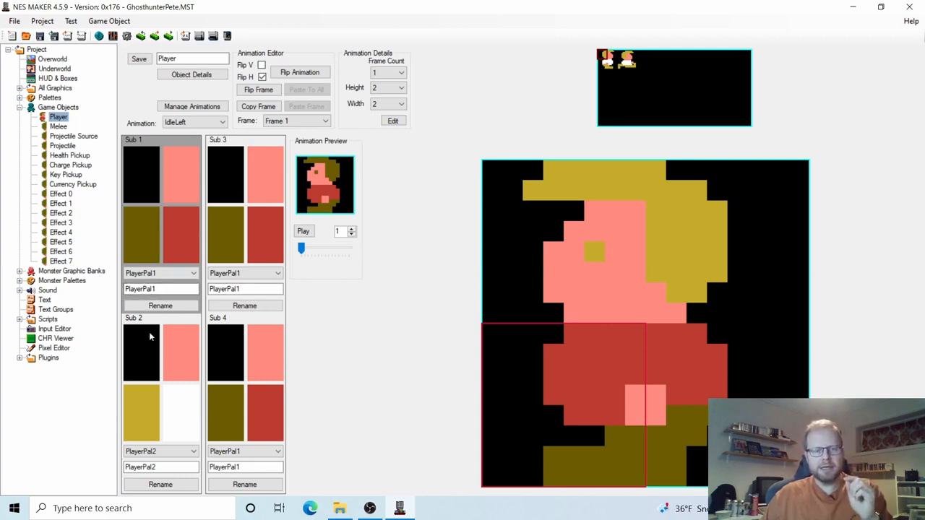
left_click(711, 264)
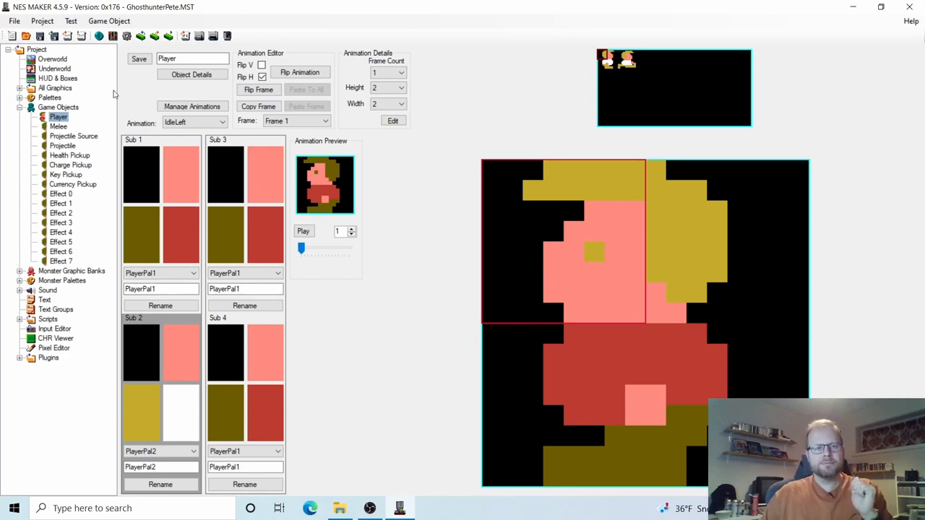
Step: Open the first Overworld screen and examine its Screen Details before returning to the Overworld map
left_click(55, 60)
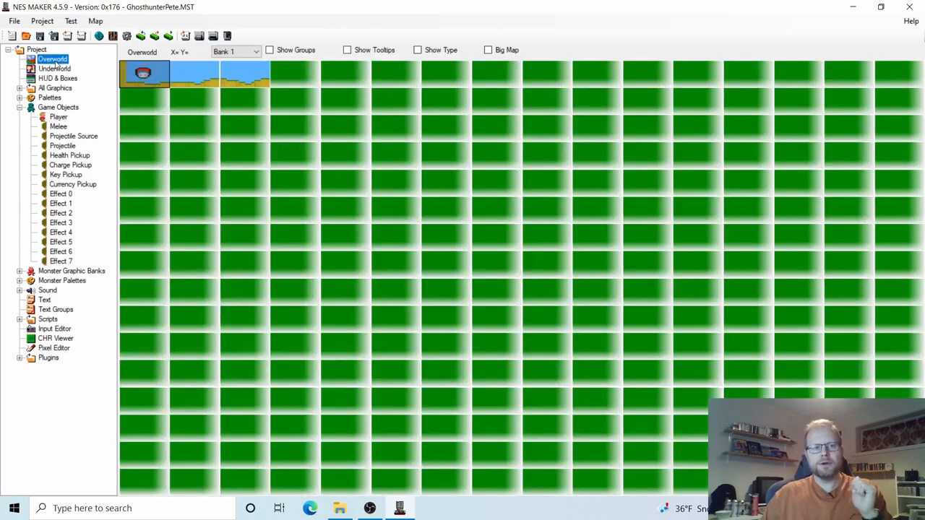
double_click(158, 75)
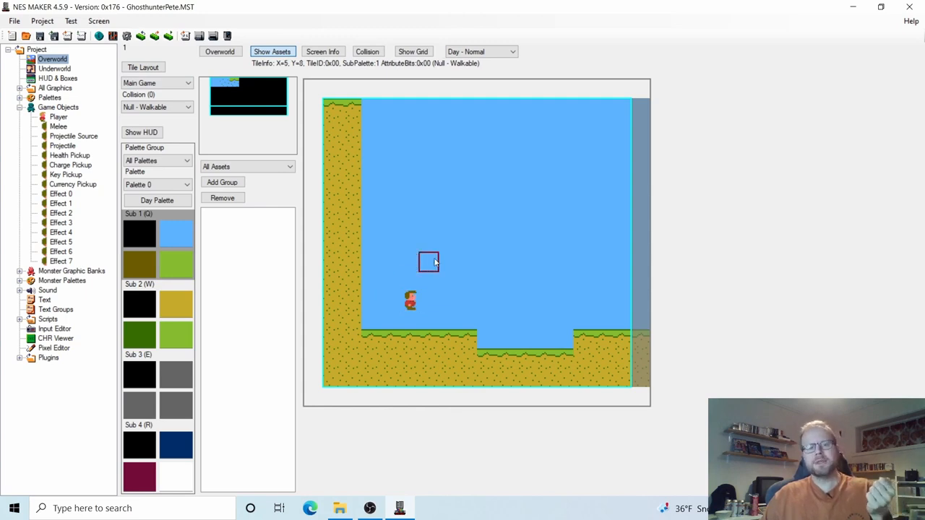
left_click(328, 55)
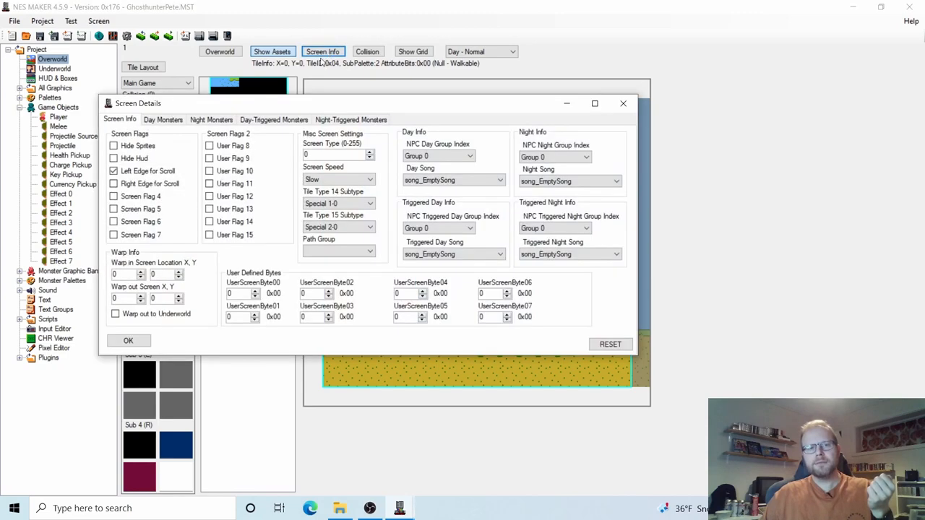
left_click_drag(305, 109, 771, 125)
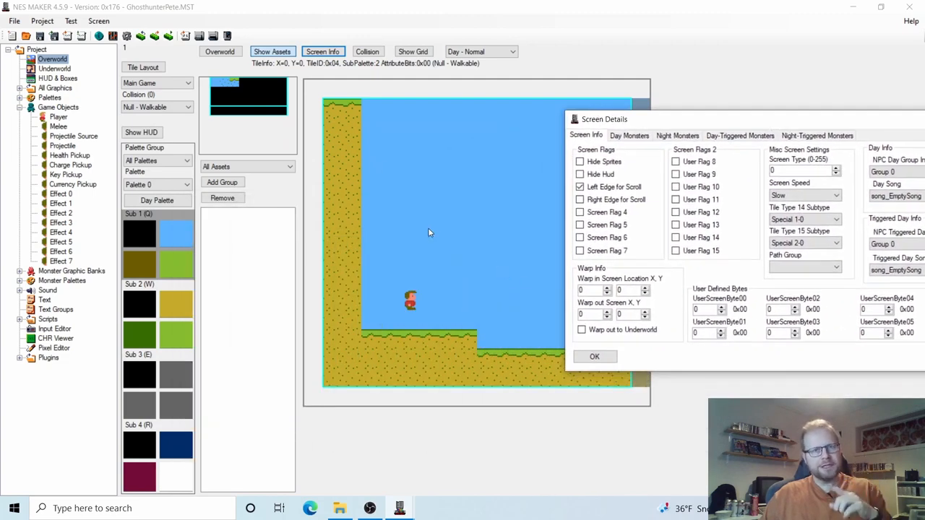
left_click_drag(700, 127, 536, 137)
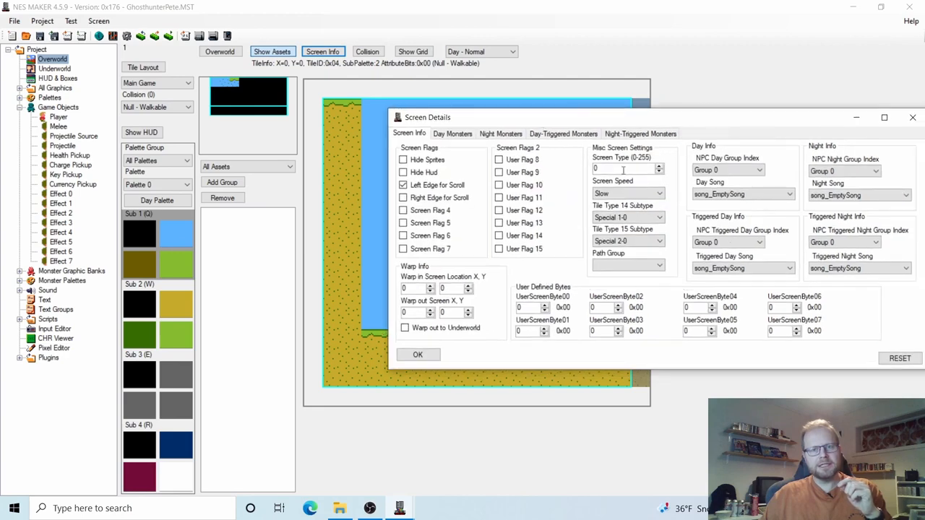
left_click_drag(589, 123, 395, 178)
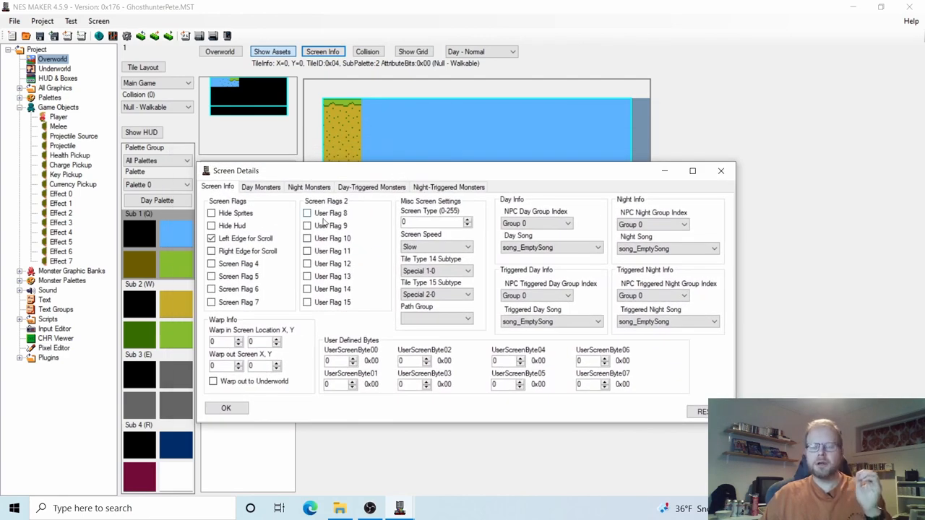
left_click(720, 171)
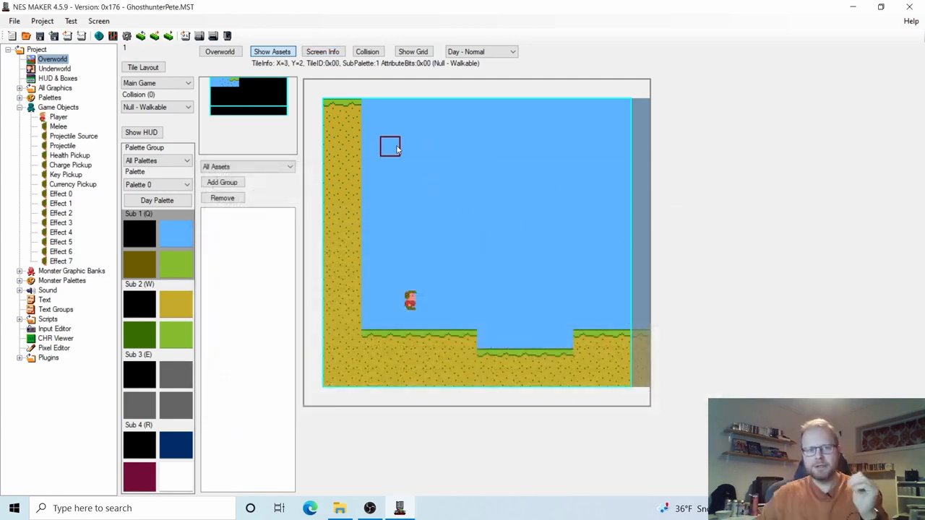
left_click(326, 54)
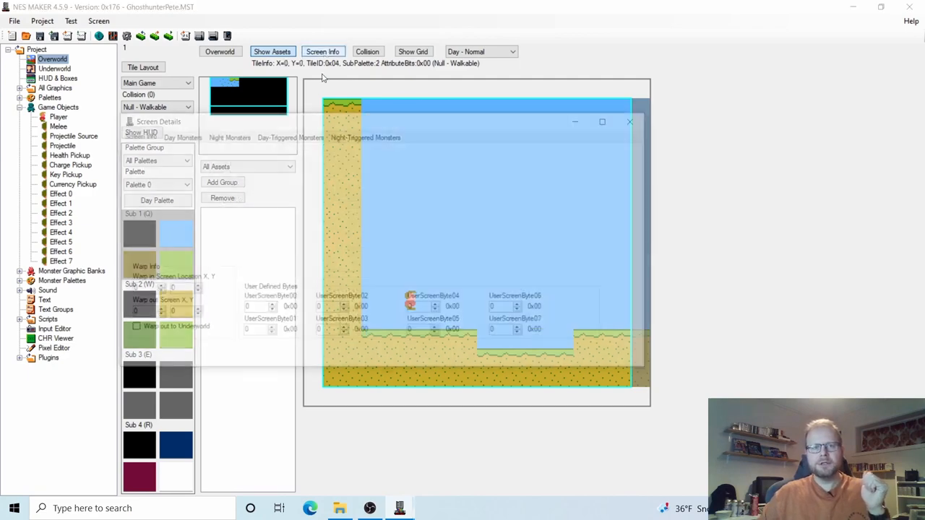
left_click(631, 123)
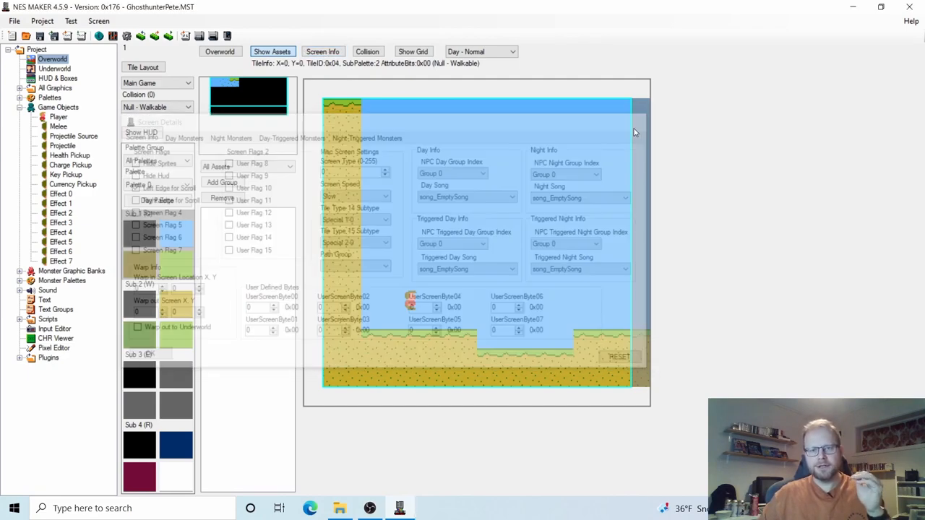
left_click(219, 53)
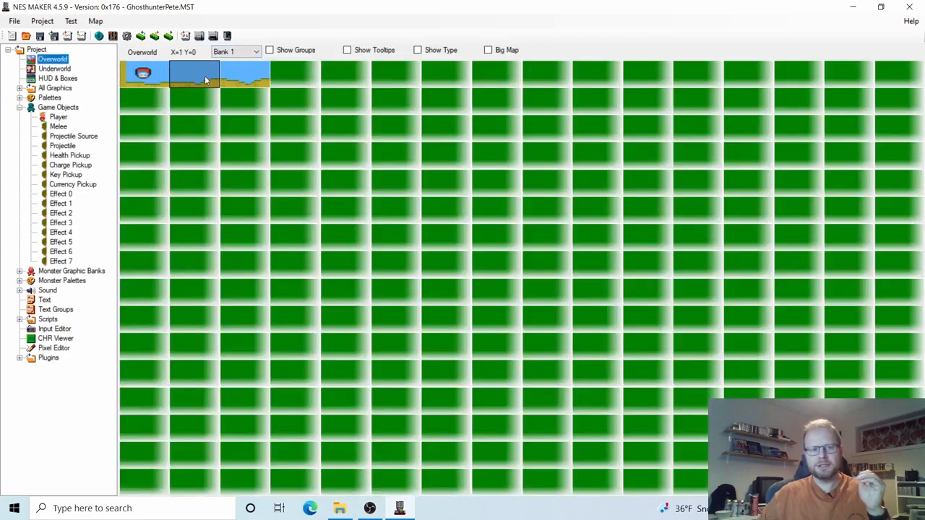
Step: Open the Day Monsters settings in the first Overworld screen's Screen Details and move the dialog clear of the player
double_click(150, 76)
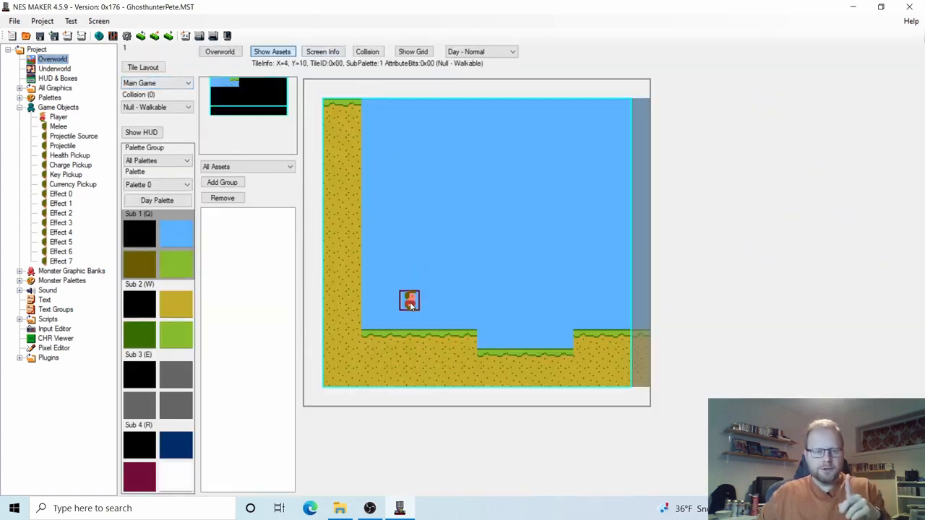
left_click(329, 56)
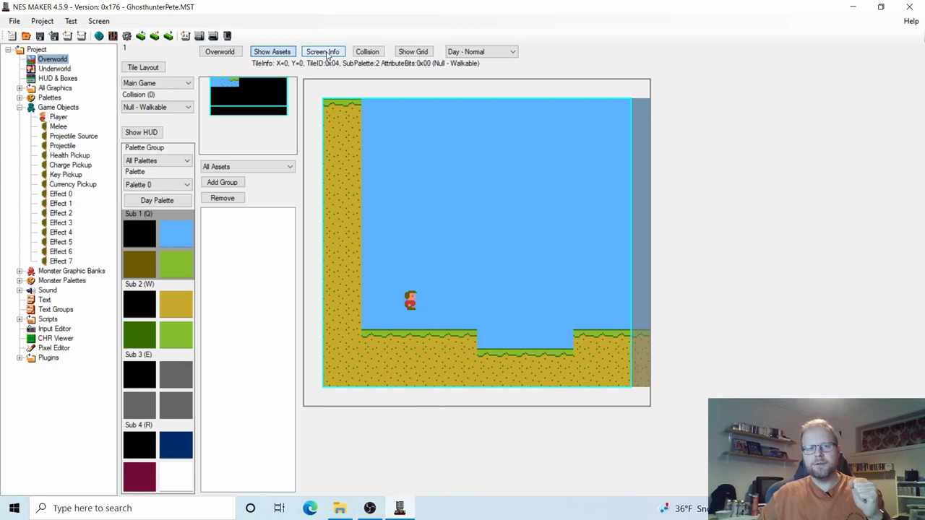
left_click_drag(166, 27, 362, 93)
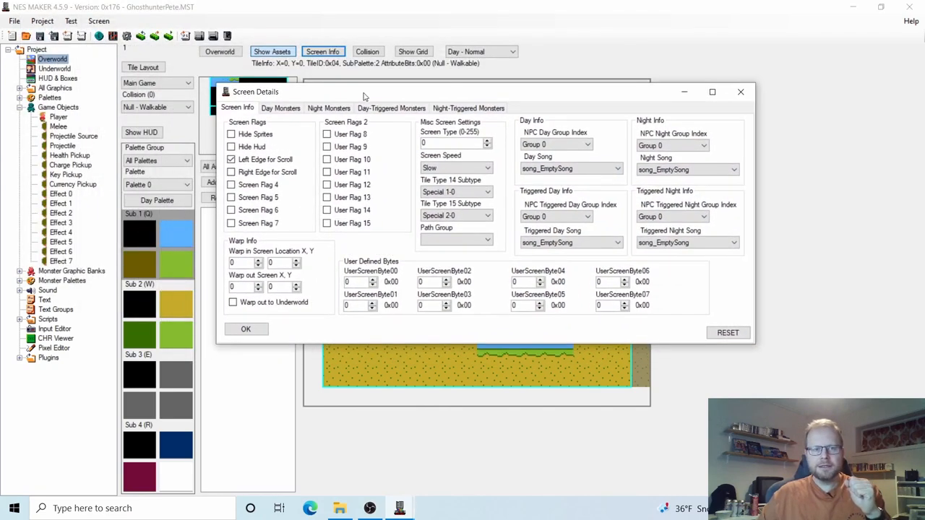
left_click(284, 110)
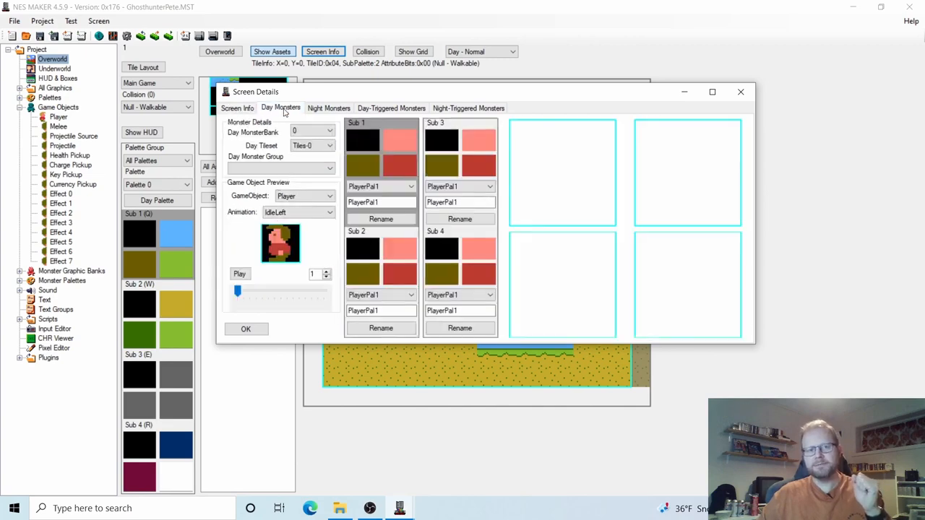
left_click_drag(292, 97, 585, 45)
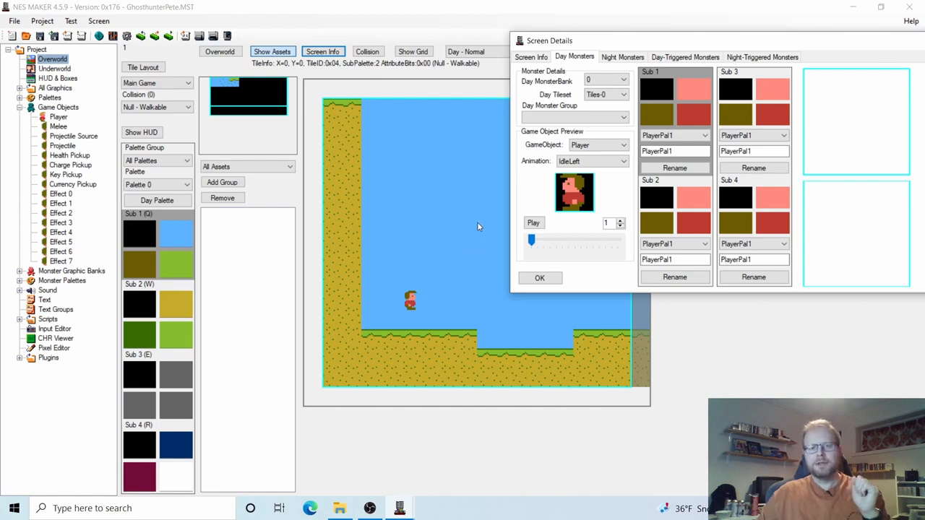
left_click_drag(727, 45, 700, 49)
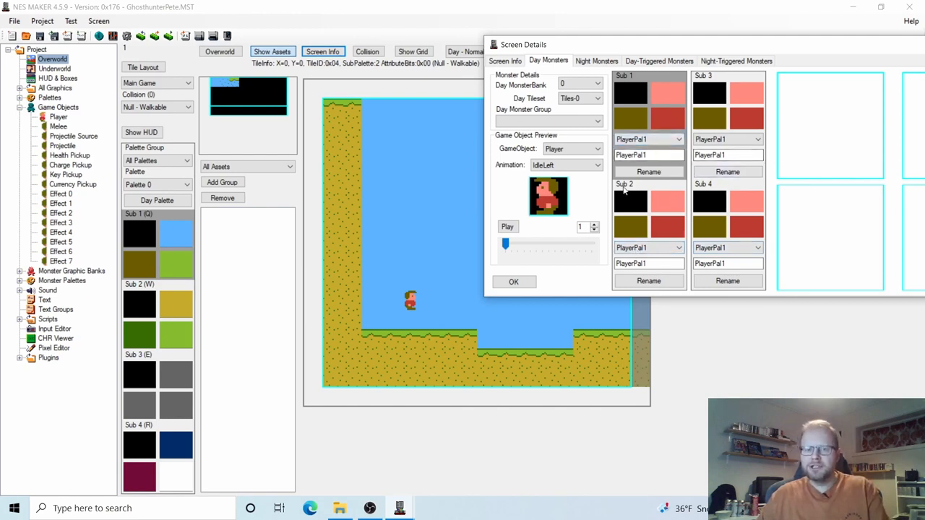
Step: Assign PlayerPal2 to Sub 2 in the screen's Day Monsters settings and confirm the Screen Details
left_click(646, 247)
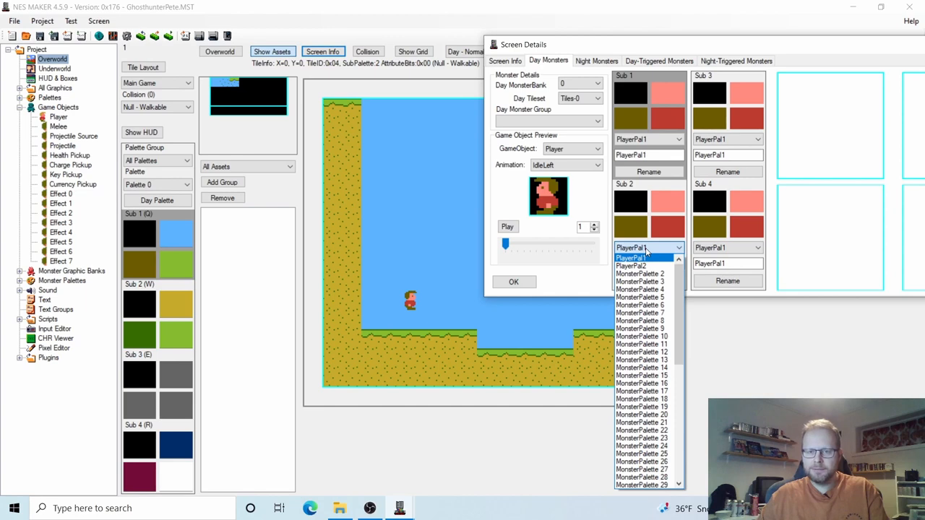
left_click(653, 266)
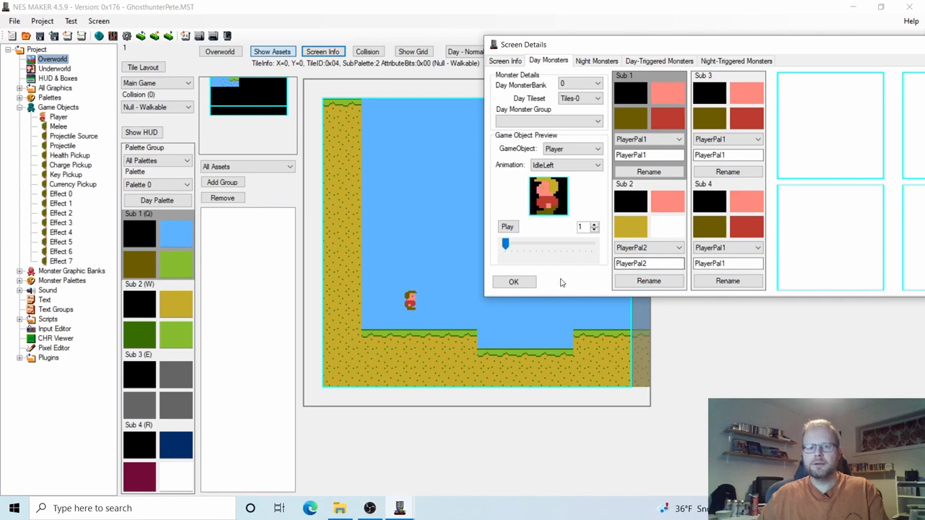
left_click(513, 282)
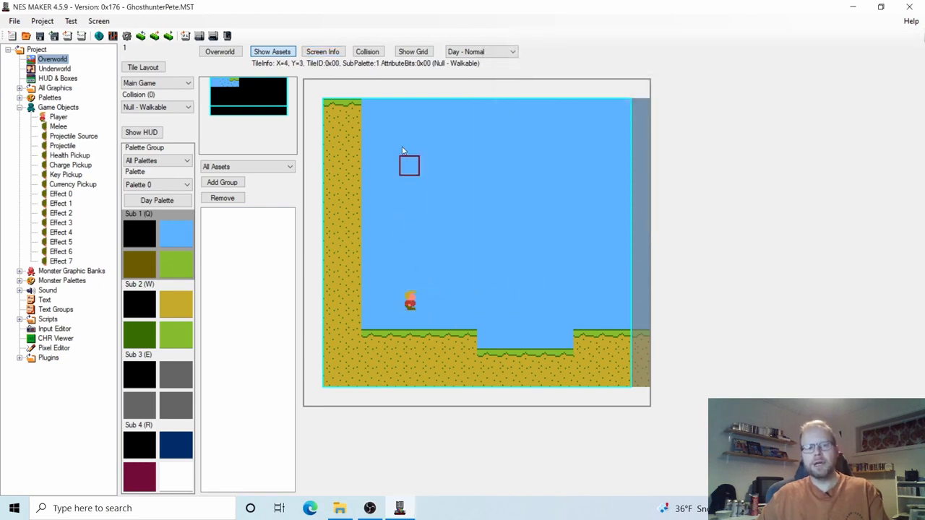
Step: Reopen the first screen's Day Monsters settings to check its sub-palettes and the player preview
left_click(318, 52)
left_click_drag(124, 47, 596, 81)
left_click(561, 93)
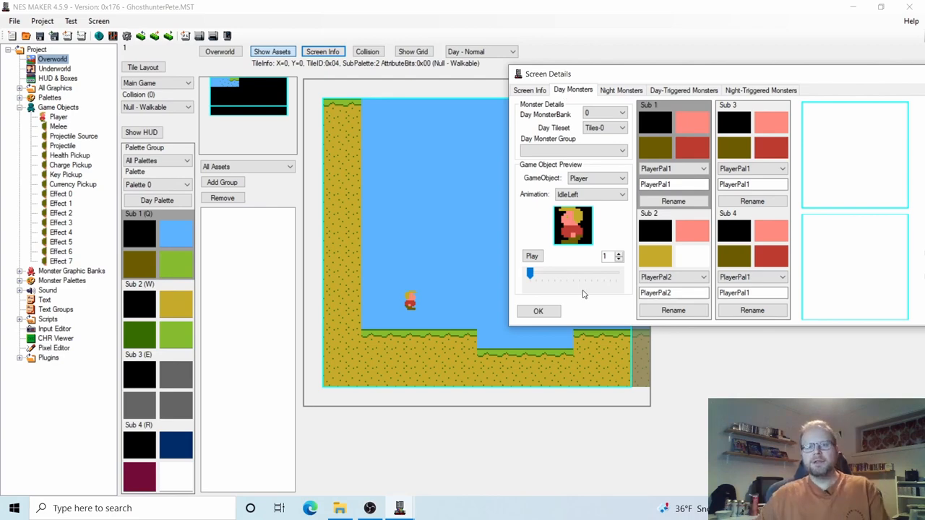
Step: Close the Screen Details and review the Player object's sub-palettes before returning to the Overworld map
left_click(541, 312)
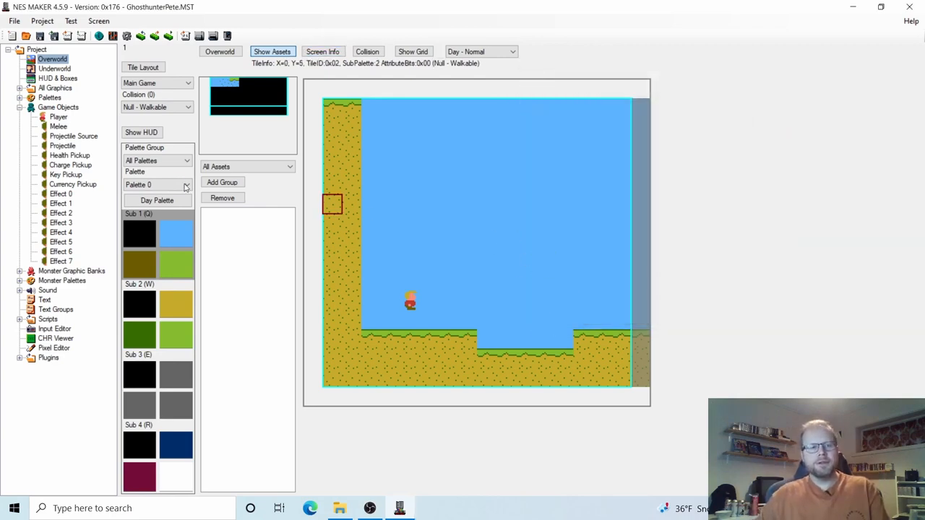
left_click(57, 118)
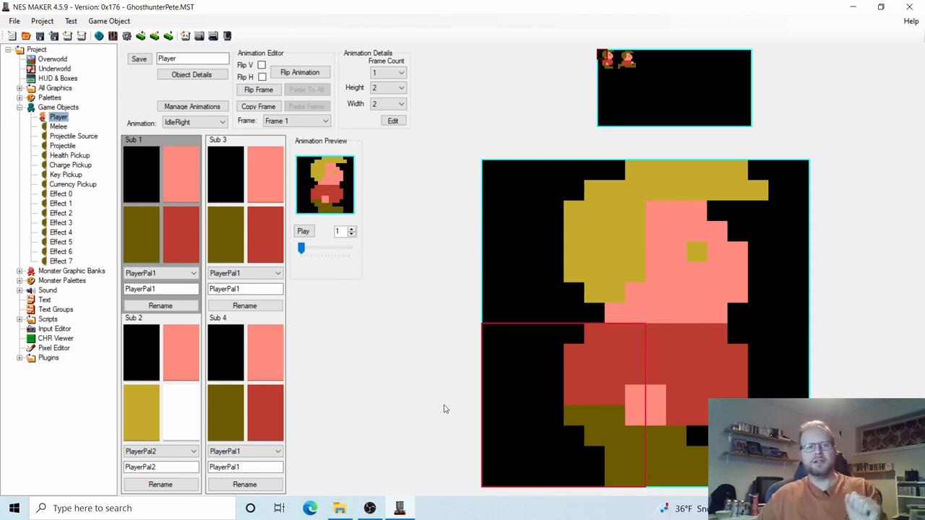
left_click(51, 60)
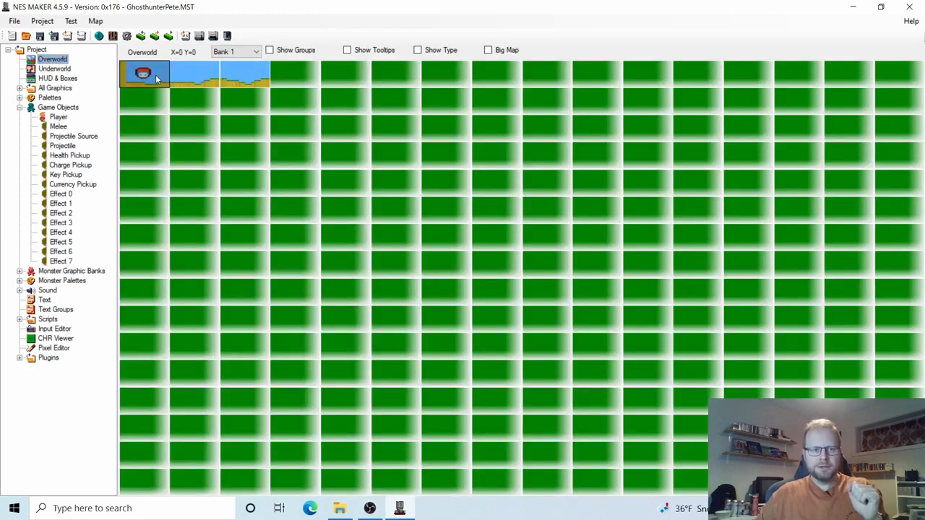
Step: Open the first Overworld screen's Day Monsters settings and place the dialog clear of the player to compare colours
double_click(155, 77)
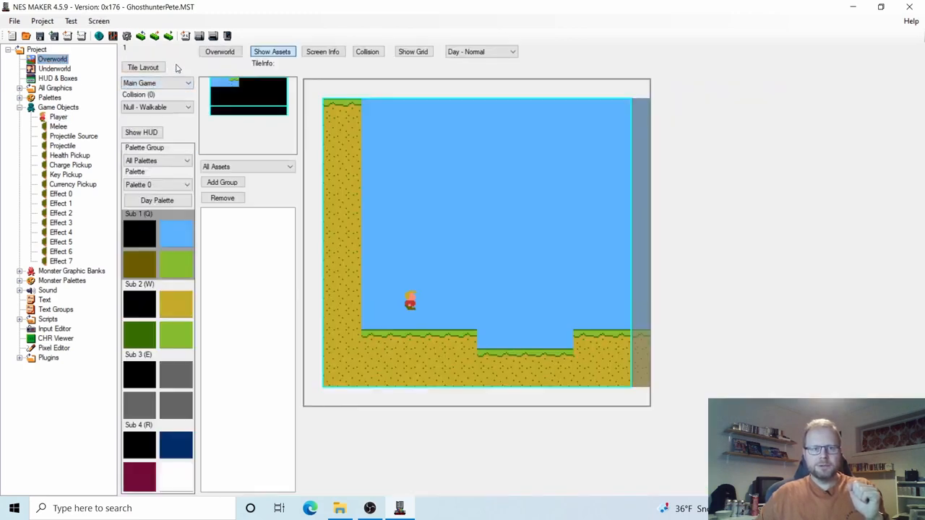
left_click(329, 53)
left_click(116, 73)
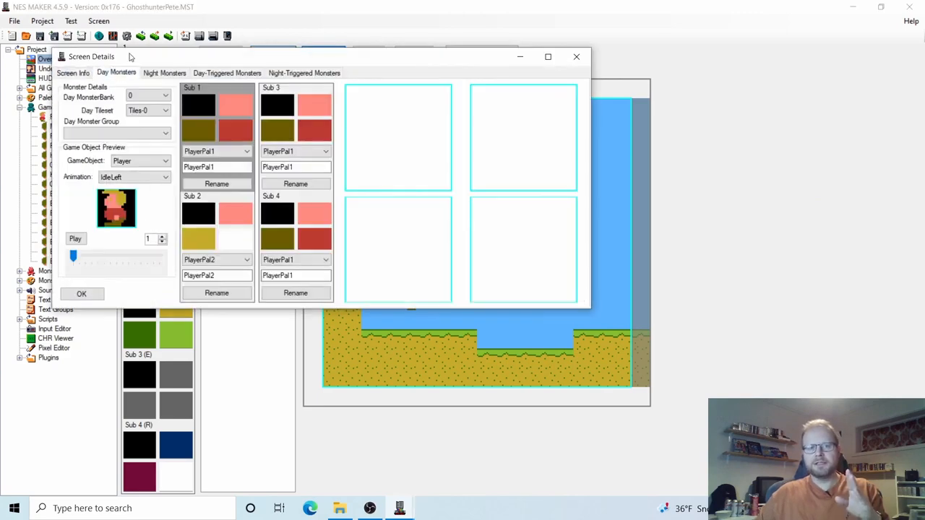
left_click_drag(130, 56, 664, 63)
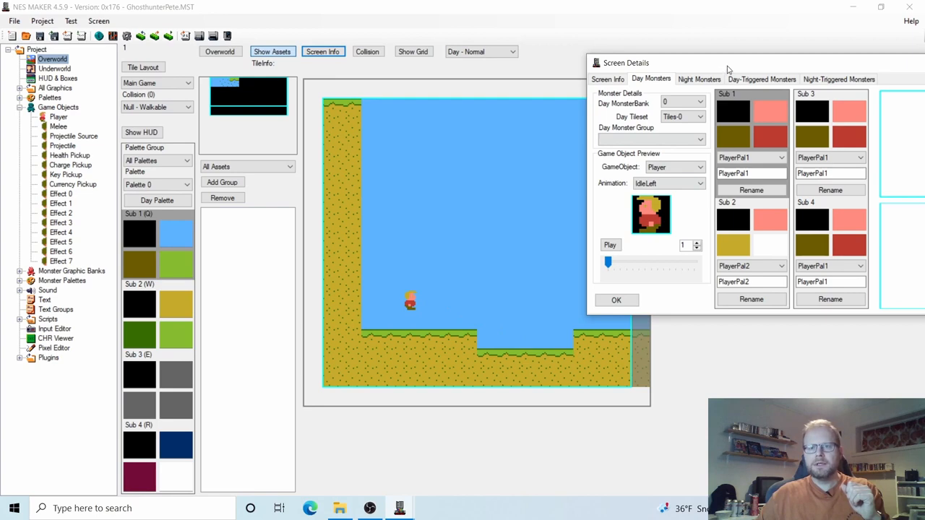
left_click_drag(728, 68, 760, 105)
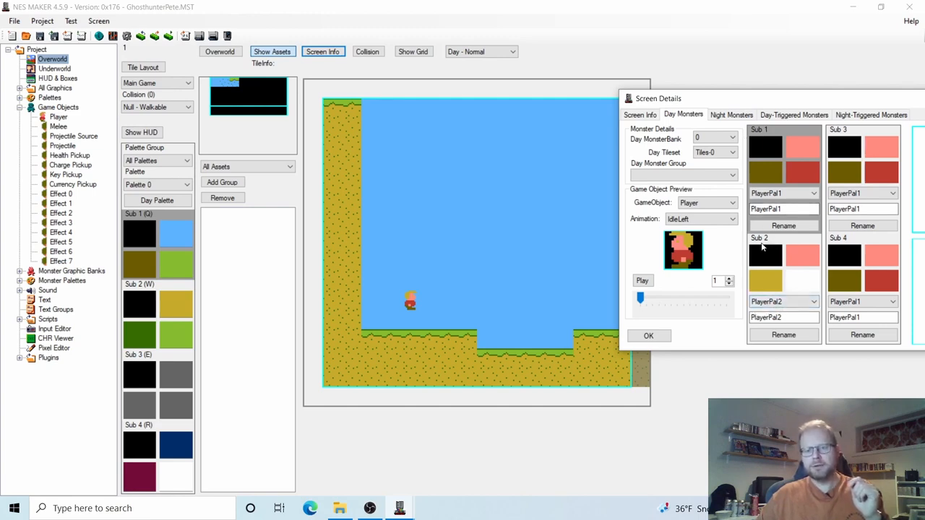
left_click_drag(765, 104, 736, 70)
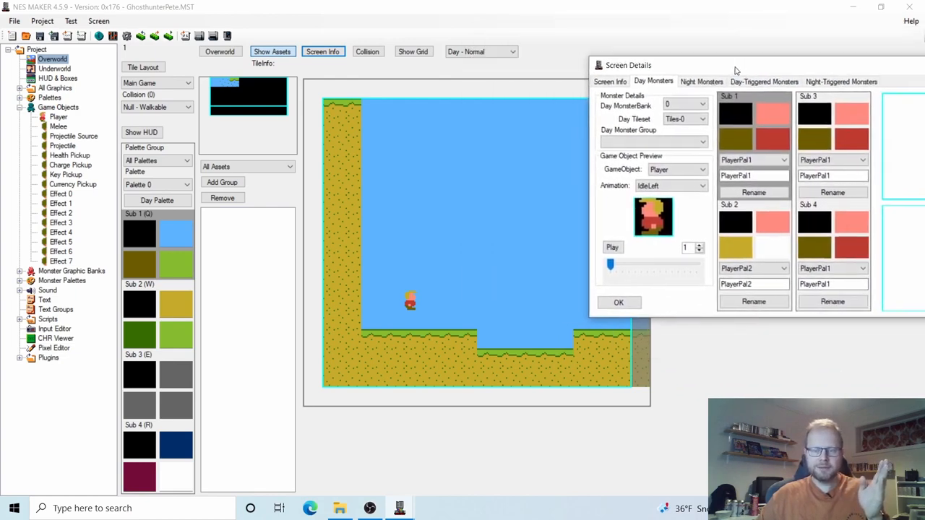
Step: Assign PlayerPal1 to Sub 2 in the screen's Day Monsters settings and confirm to test the player's colours
left_click(782, 269)
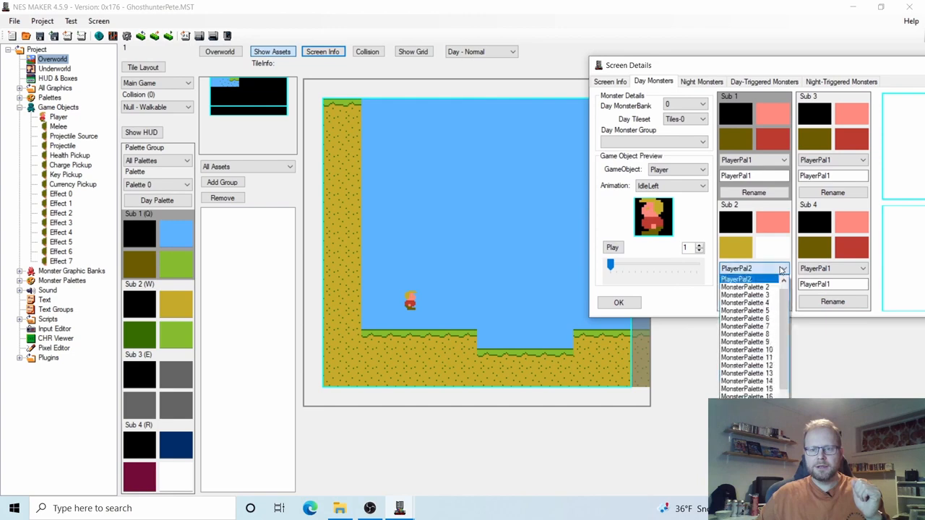
left_click(755, 280)
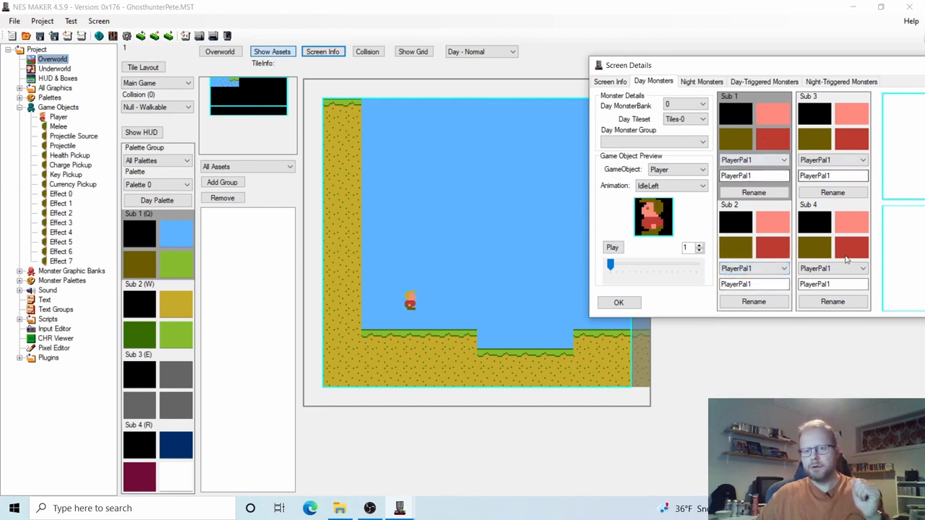
left_click(616, 302)
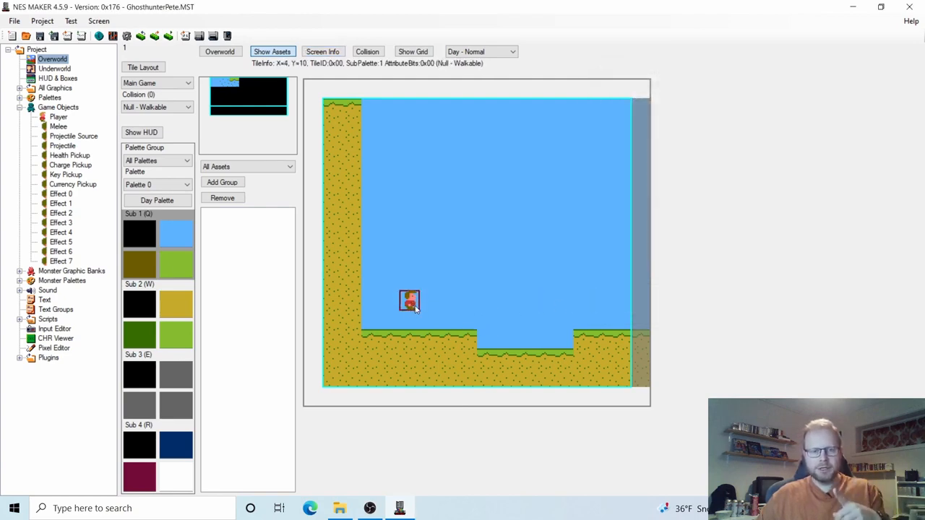
Step: Reopen the screen's Day Monsters settings, set Sub 2 back to PlayerPal2 and confirm the Screen Details
left_click(323, 52)
left_click_drag(191, 74, 713, 86)
left_click(650, 100)
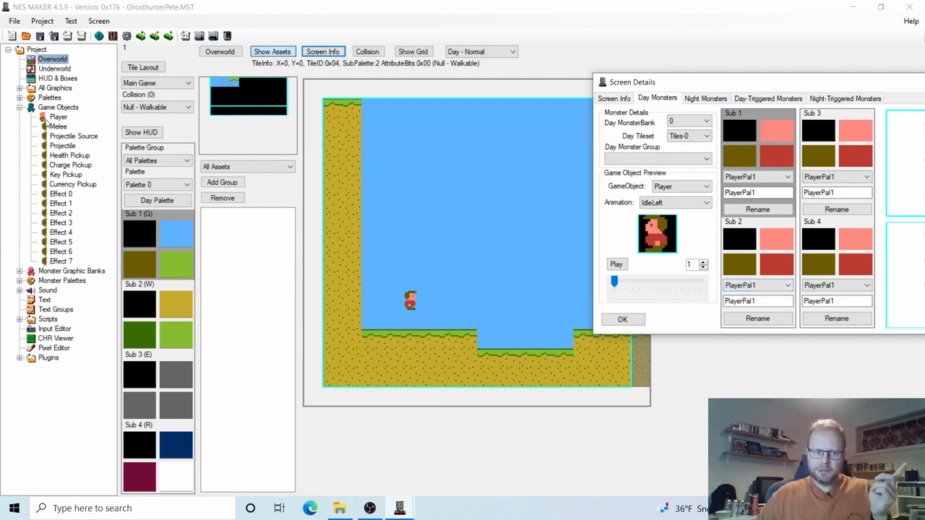
left_click(787, 286)
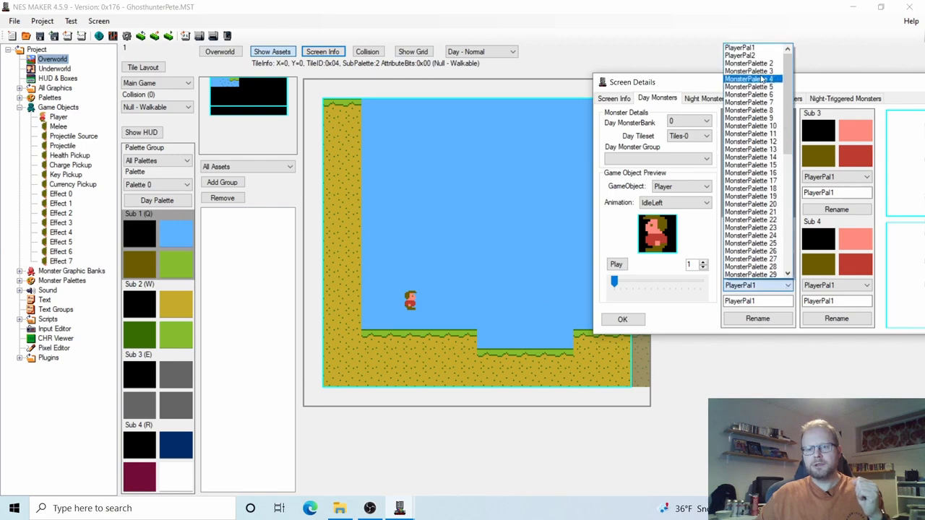
left_click(741, 55)
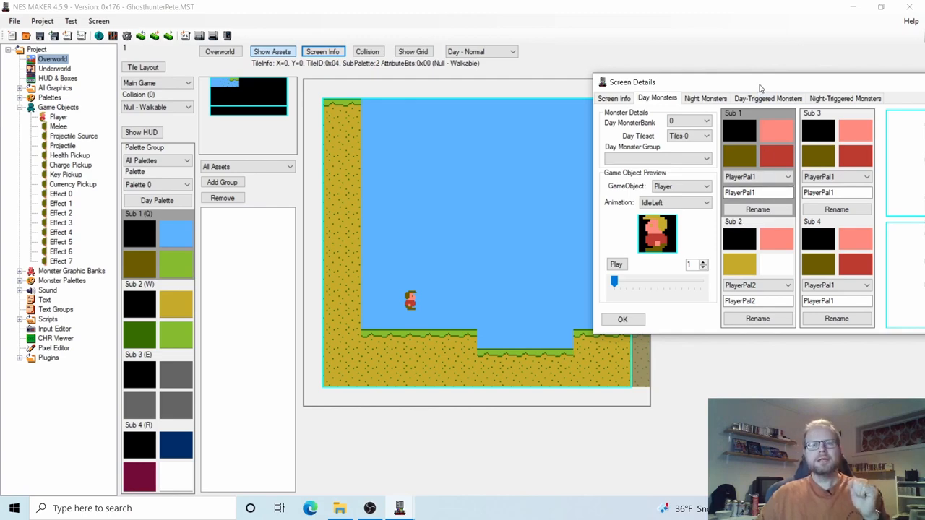
left_click_drag(760, 86, 552, 56)
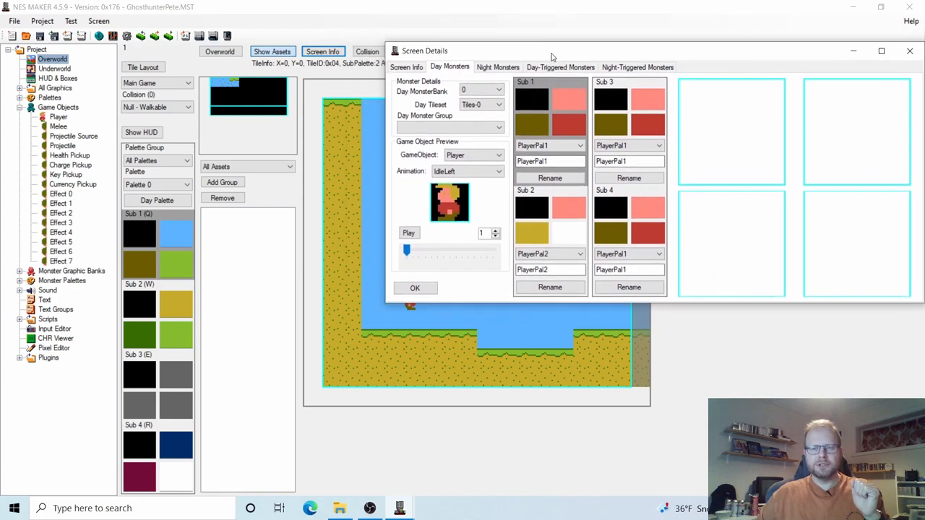
left_click(415, 288)
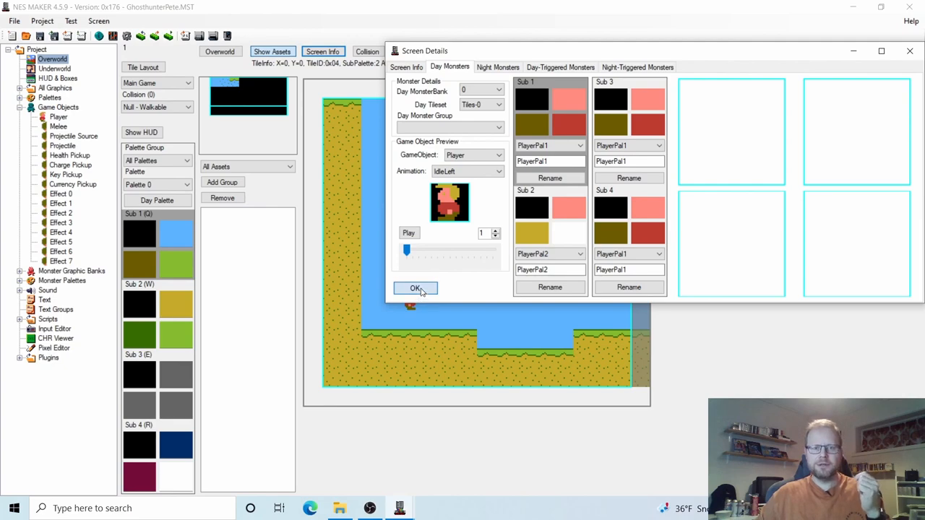
Step: Open the Player object and check the head tile colours in the IdleLeft animation
left_click(59, 117)
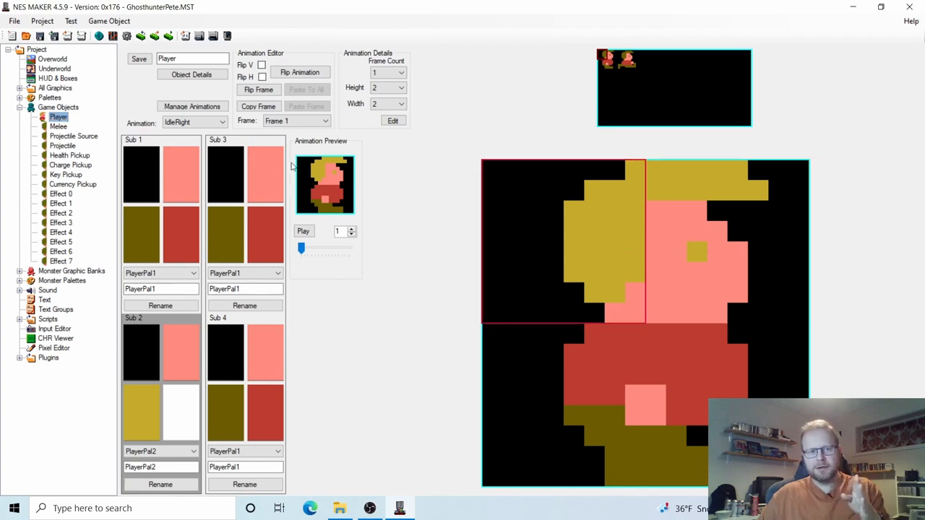
left_click(215, 123)
left_click(193, 141)
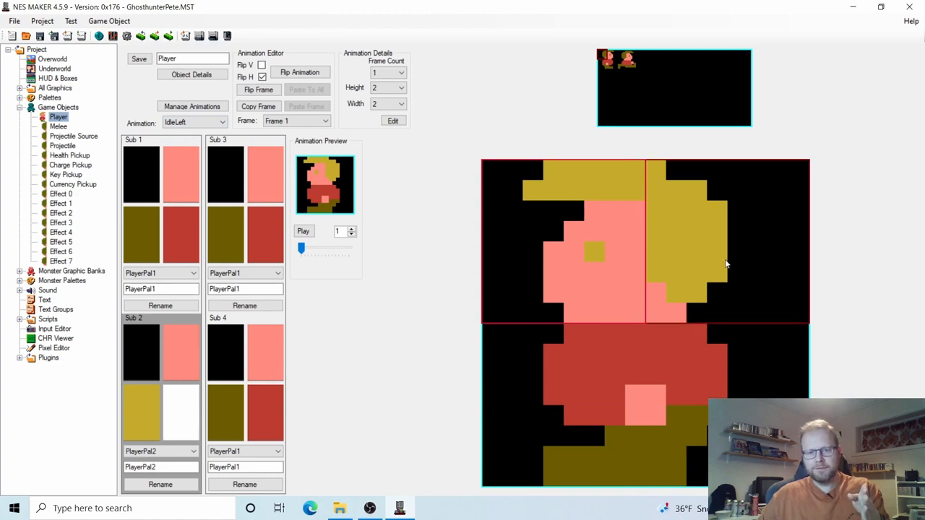
Step: Assign the Sub 2 palette to both head tiles in Frame 1 of the Player's WalkRight animation
left_click(209, 124)
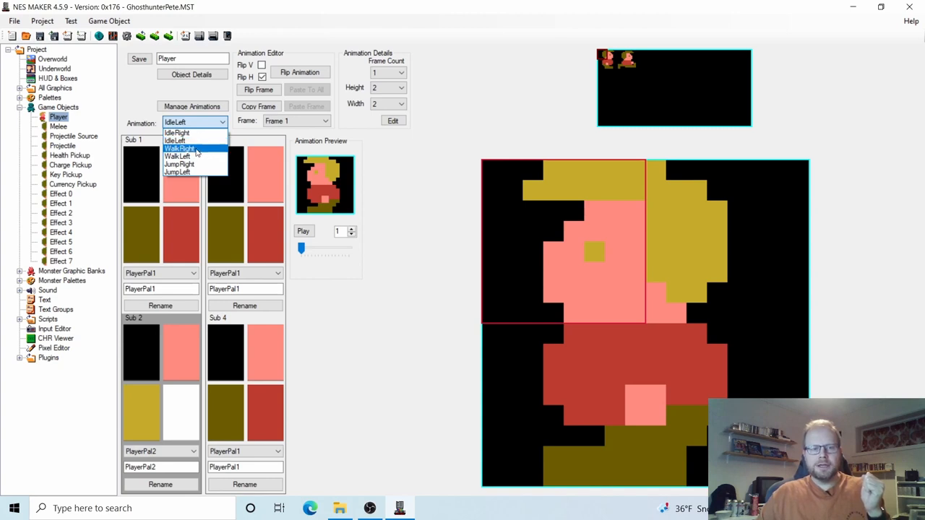
left_click(197, 149)
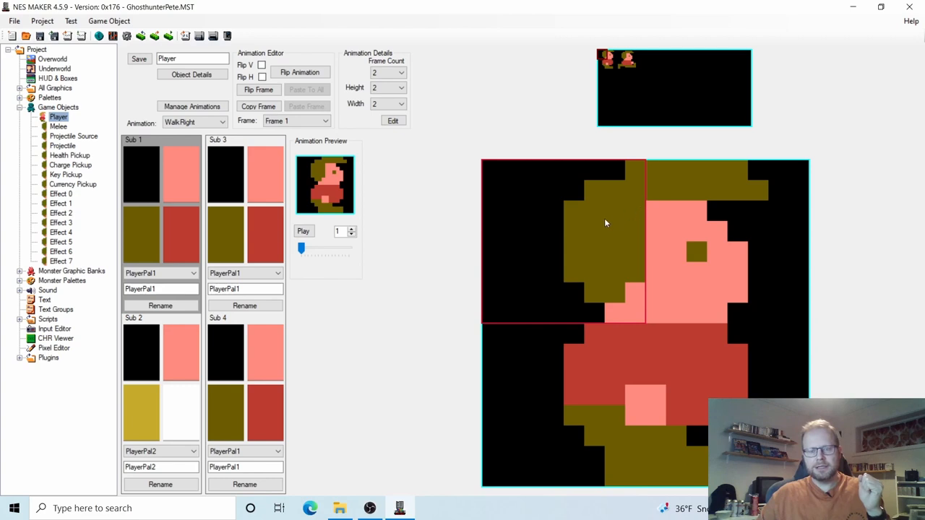
left_click(136, 419)
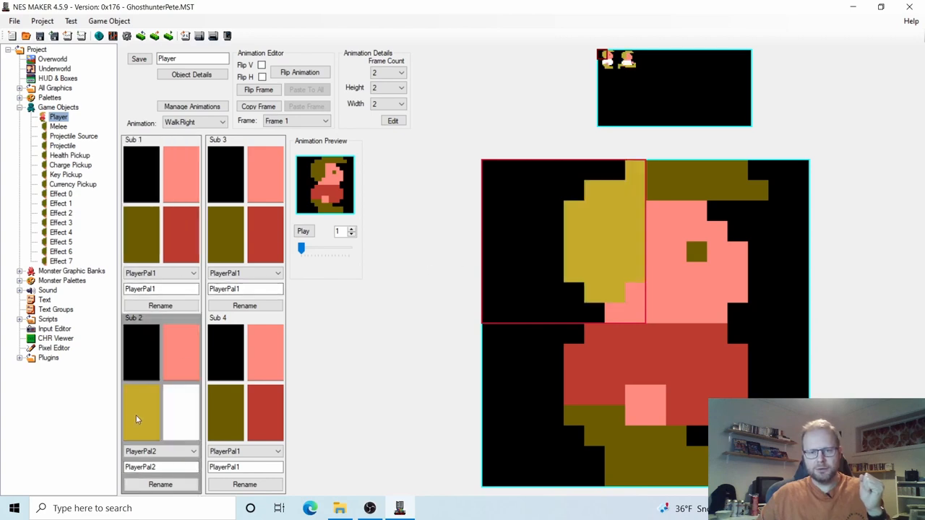
left_click(707, 185)
left_click(707, 187)
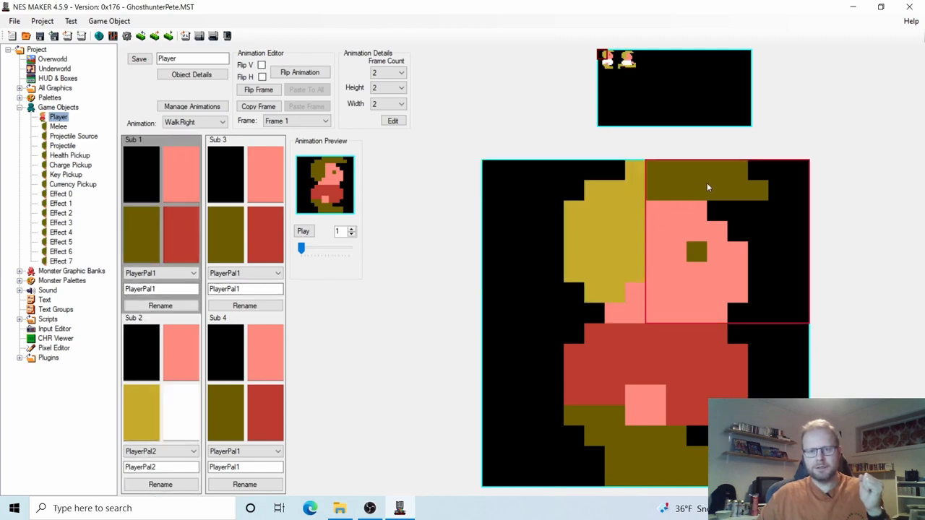
left_click(149, 415)
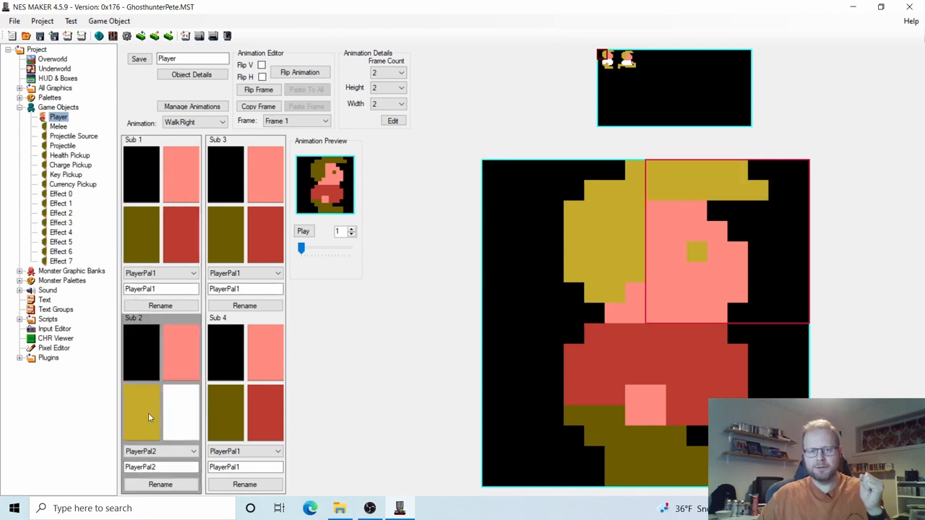
left_click(597, 373)
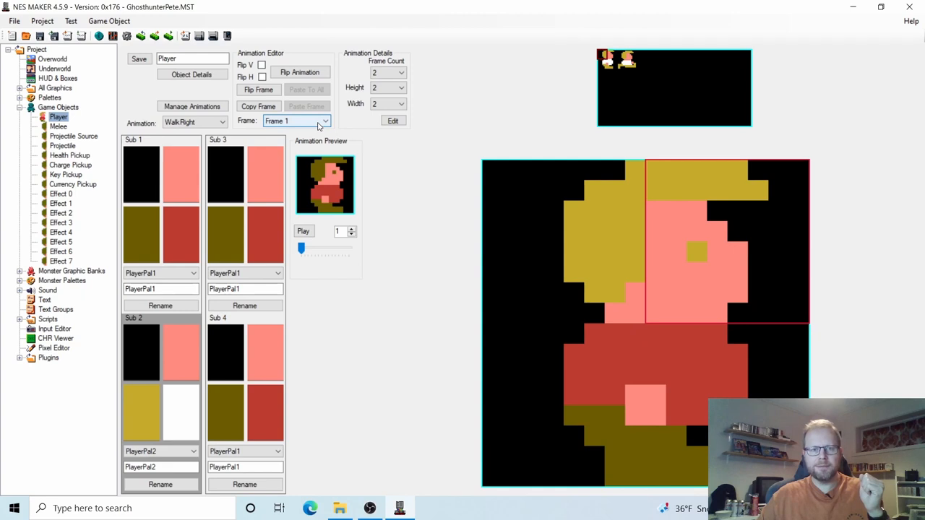
Step: Assign the Sub 2 palette to both head tiles in Frame 2 of the WalkRight animation
left_click(282, 125)
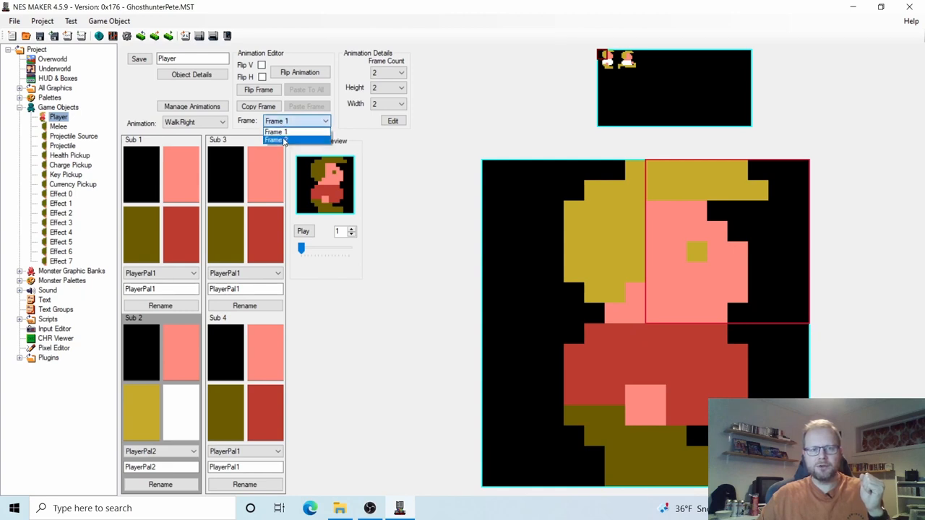
left_click(284, 140)
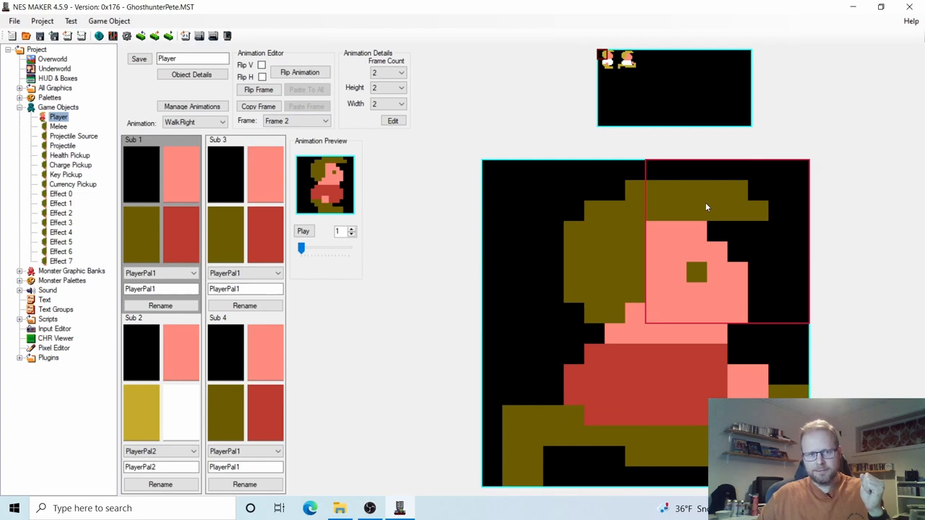
left_click(145, 396)
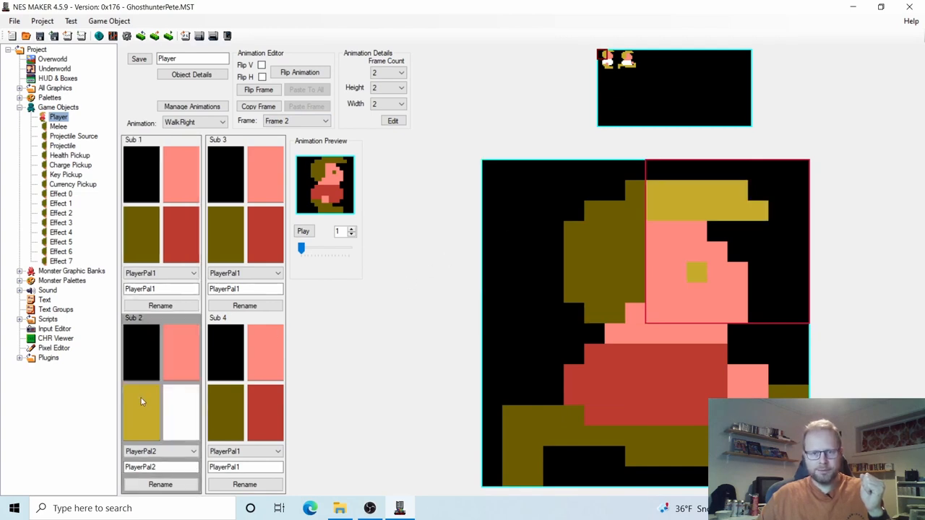
left_click(575, 184)
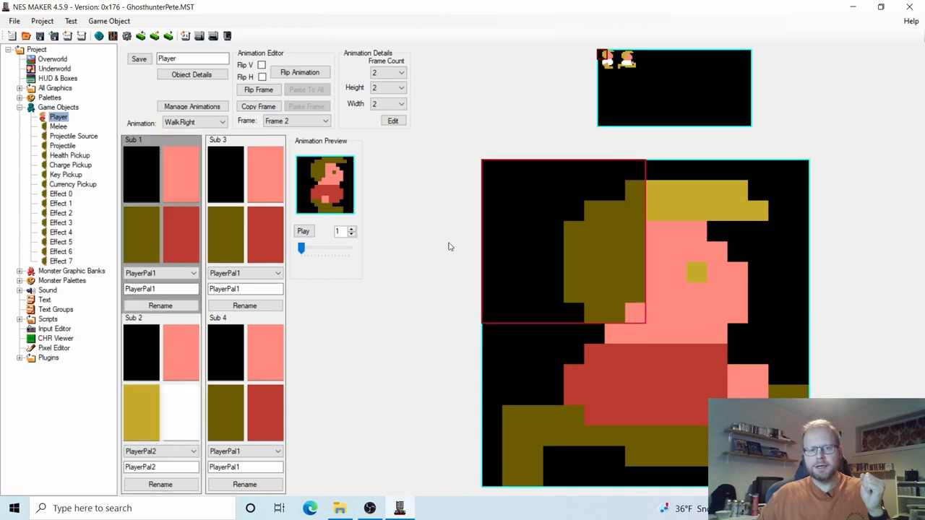
left_click(140, 413)
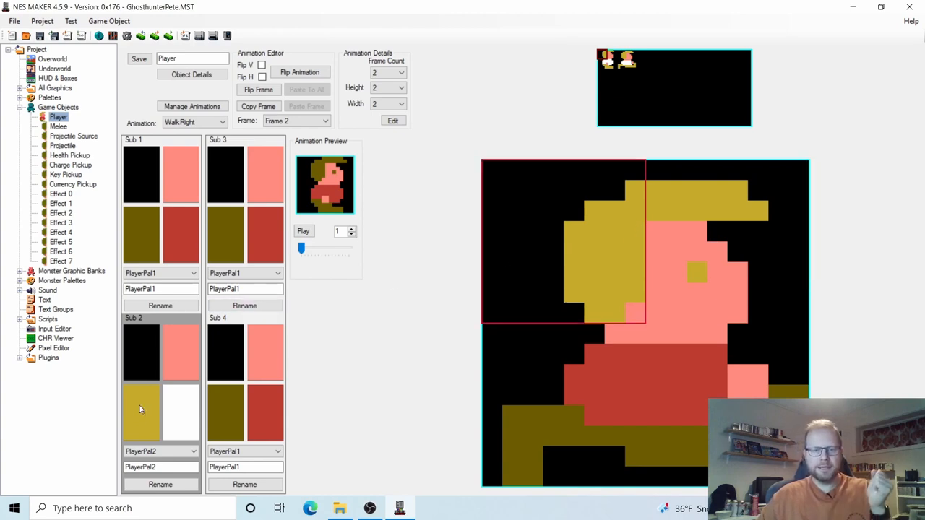
Step: Switch between Frame 1 and Frame 2 of the WalkRight animation to check the head colours
left_click(314, 121)
left_click(289, 131)
left_click(303, 122)
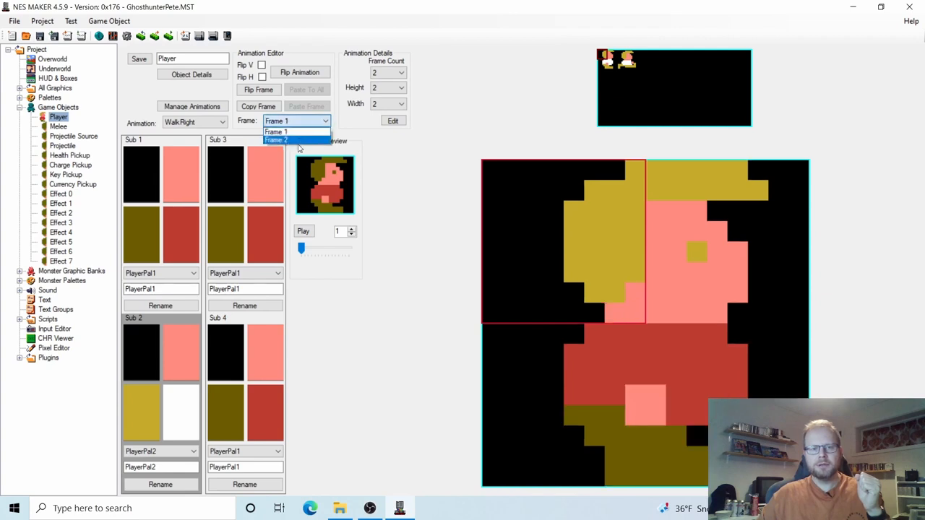
left_click(298, 140)
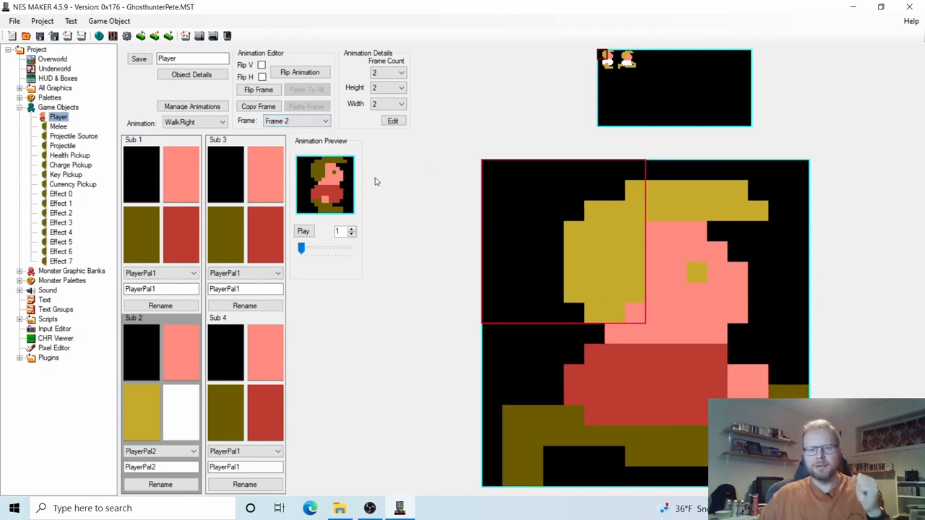
Step: Assign the Sub 2 palette to both head tiles in Frame 1 of the WalkLeft animation
left_click(200, 123)
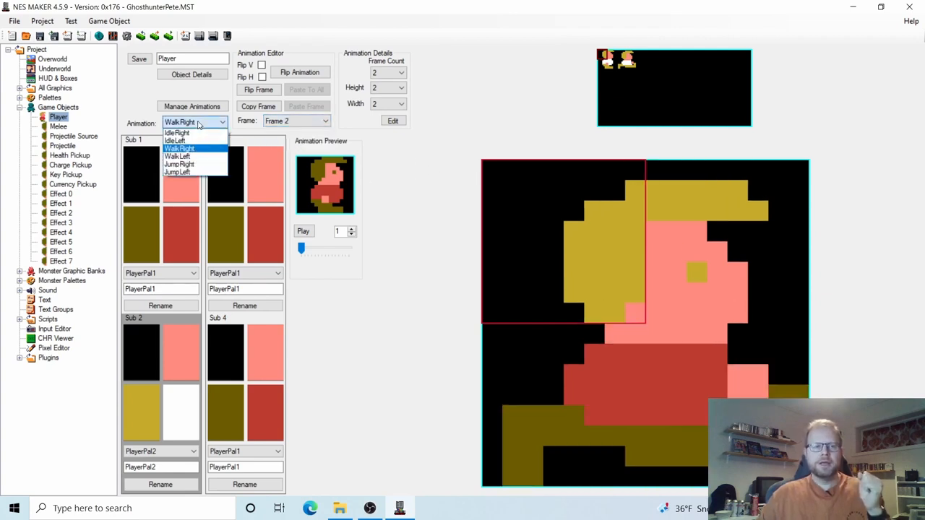
left_click(194, 156)
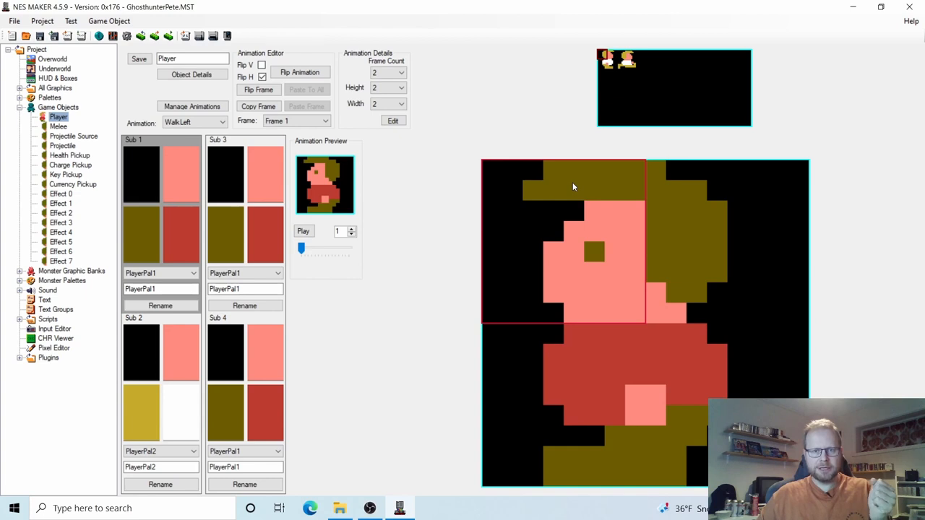
left_click(142, 416)
left_click(702, 214)
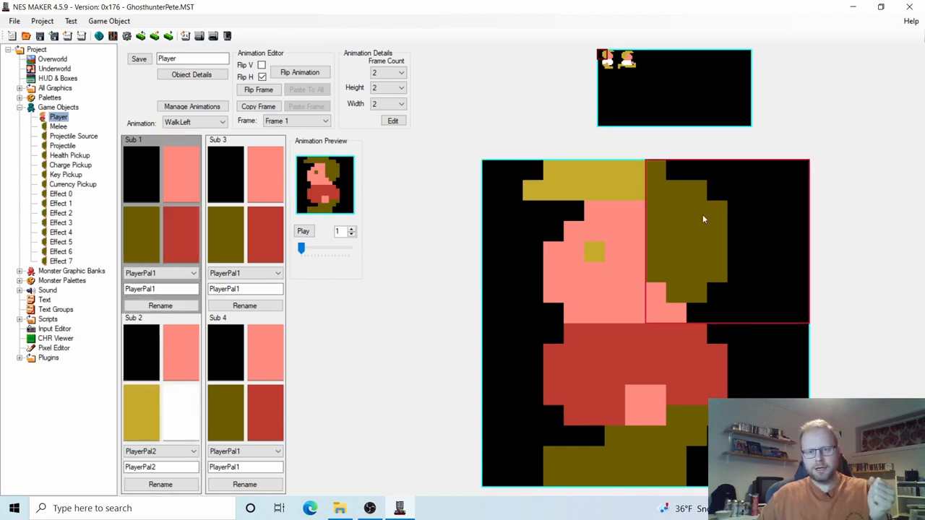
left_click(139, 412)
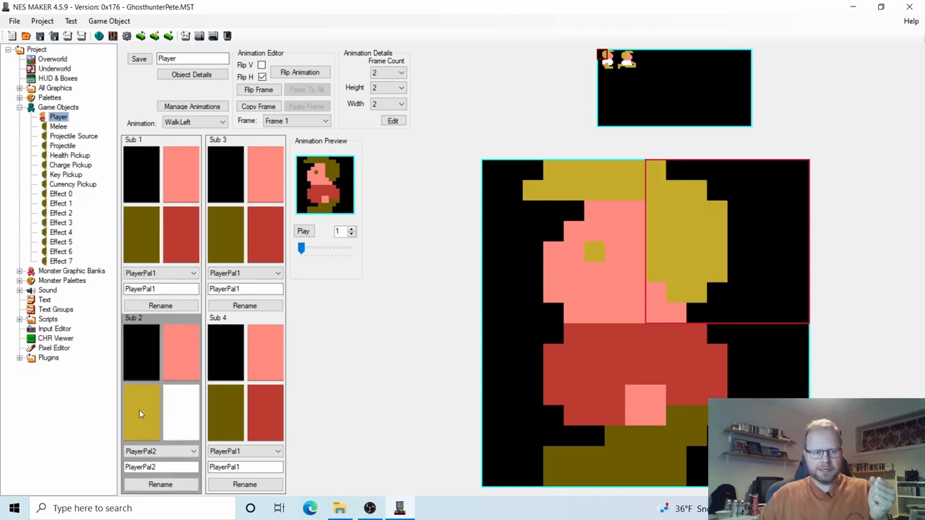
Step: Assign the Sub 2 palette to both head tiles in Frame 2 of the WalkLeft animation
left_click(323, 123)
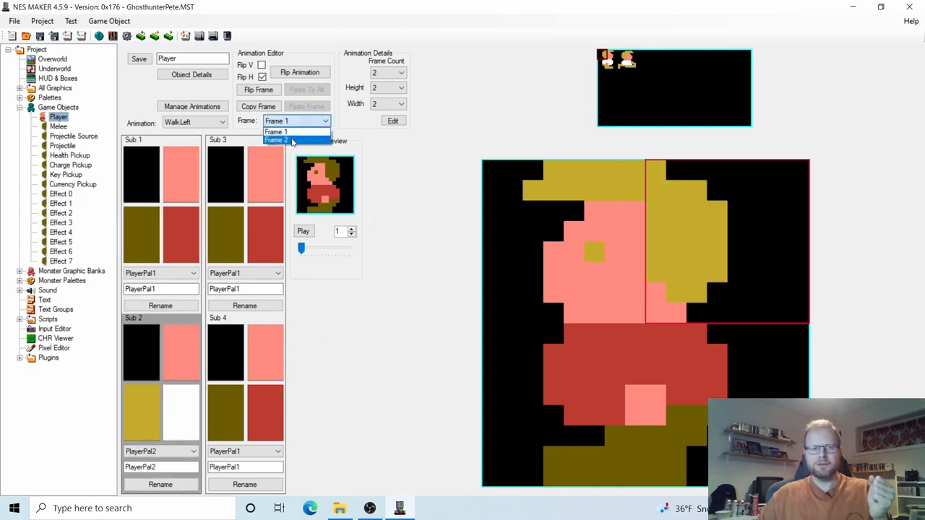
left_click(277, 140)
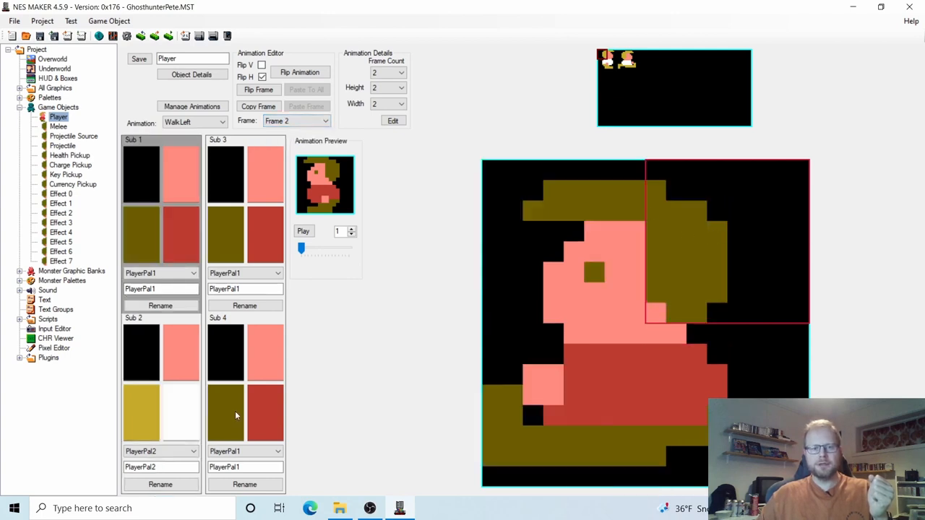
left_click(133, 414)
left_click(568, 185)
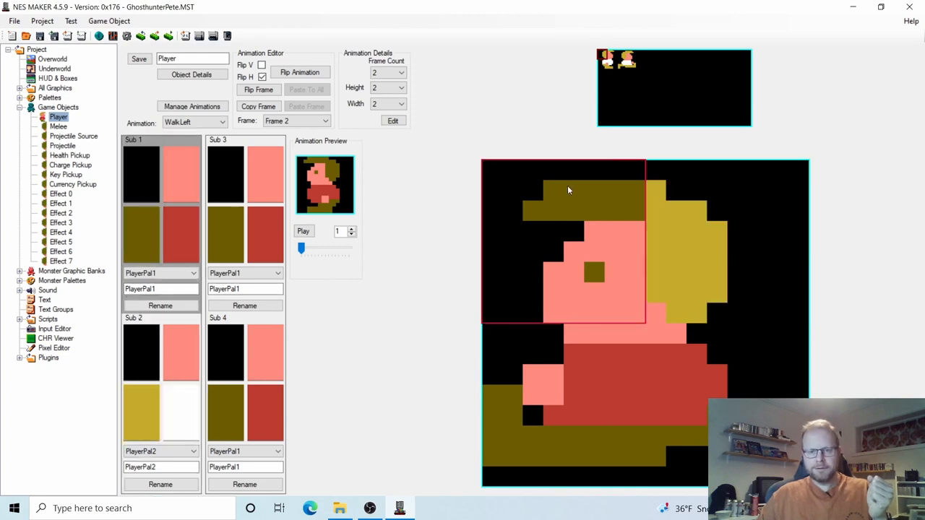
left_click(129, 406)
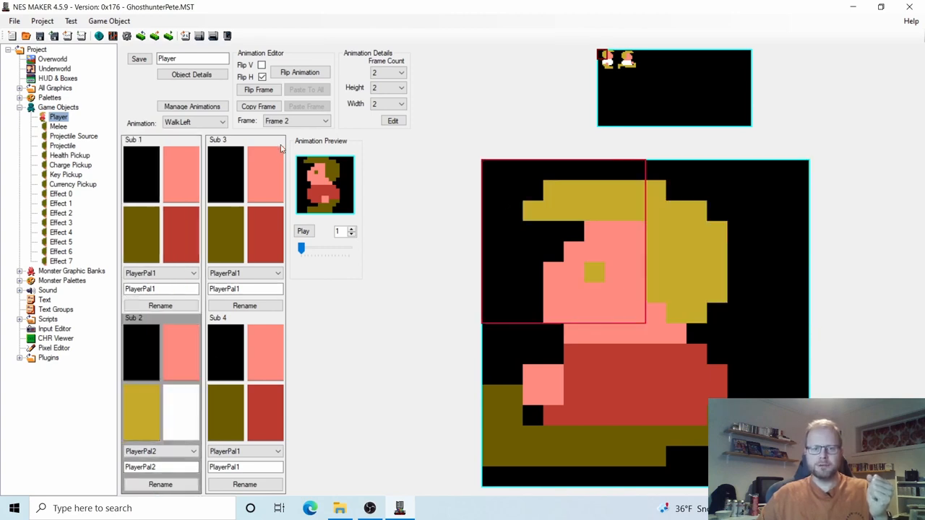
Step: Switch between Frame 1 and Frame 2 of the WalkLeft animation to check the head colours
left_click(292, 122)
left_click(291, 132)
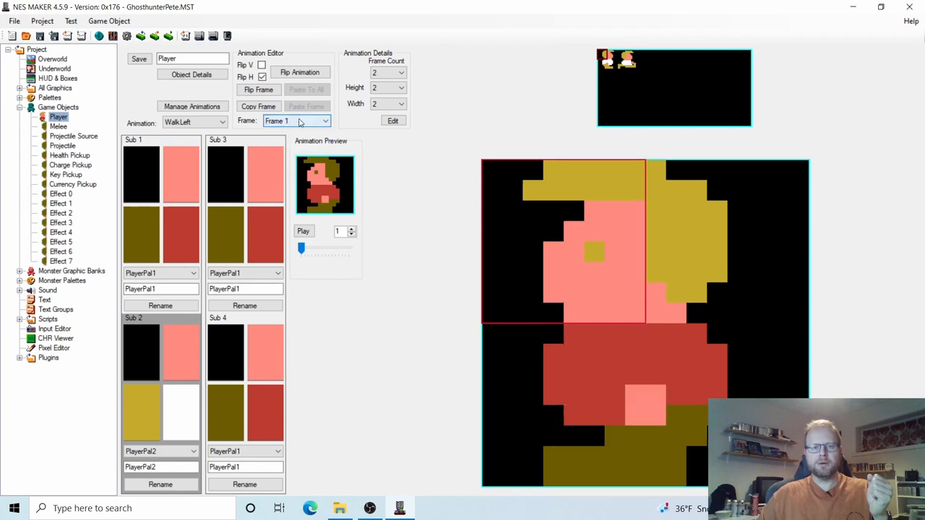
left_click(295, 121)
left_click(298, 140)
left_click(295, 121)
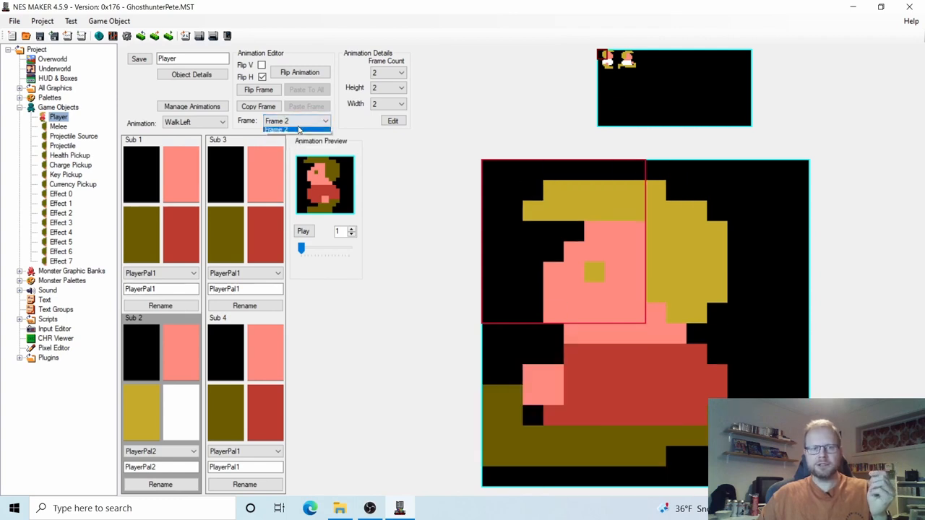
left_click(276, 132)
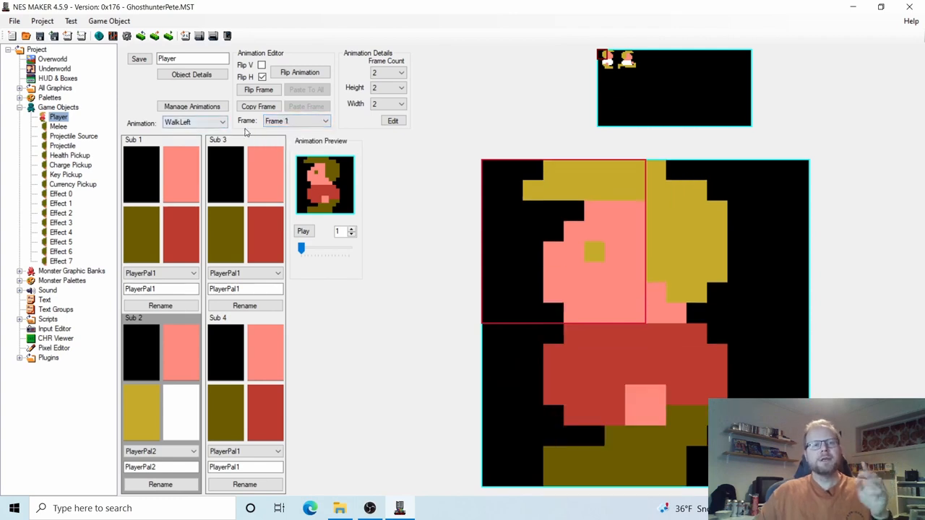
Step: Assign the Sub 2 palette to both head tiles in Frame 1 of the JumpRight animation
left_click(205, 122)
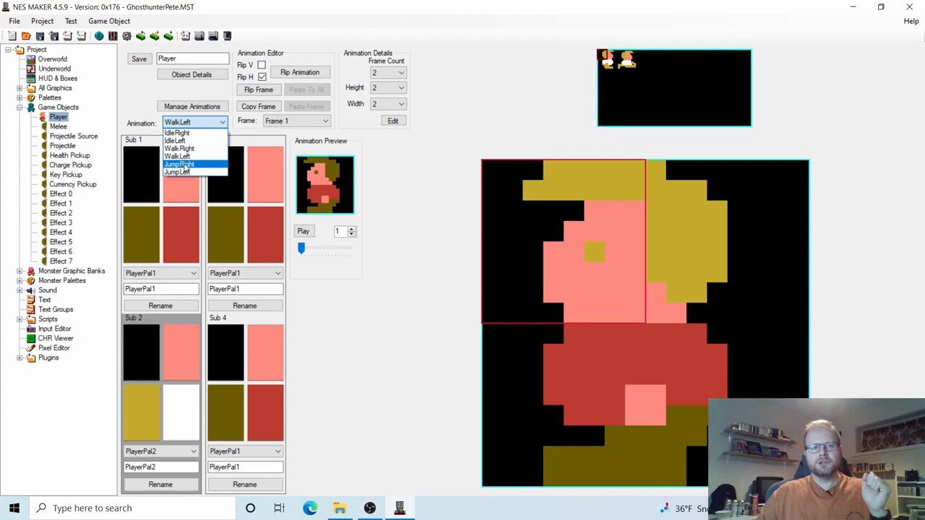
left_click(181, 165)
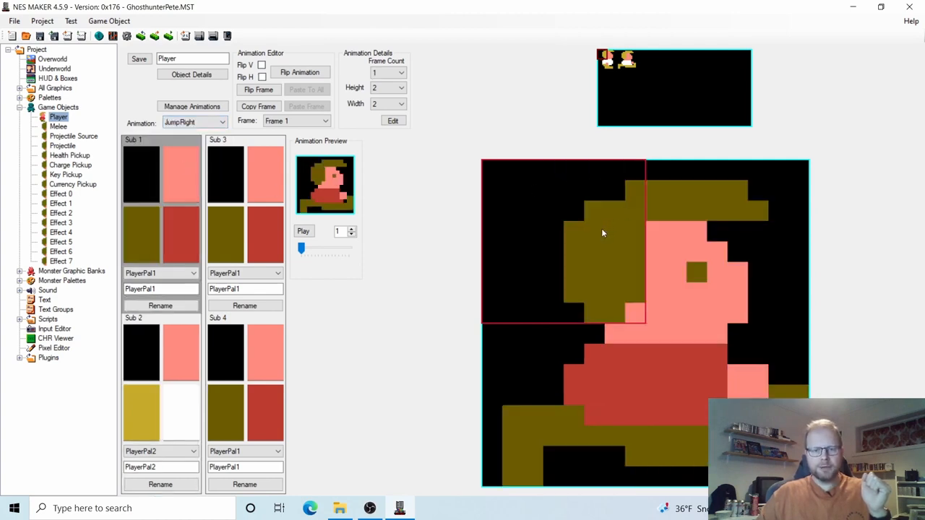
left_click(137, 409)
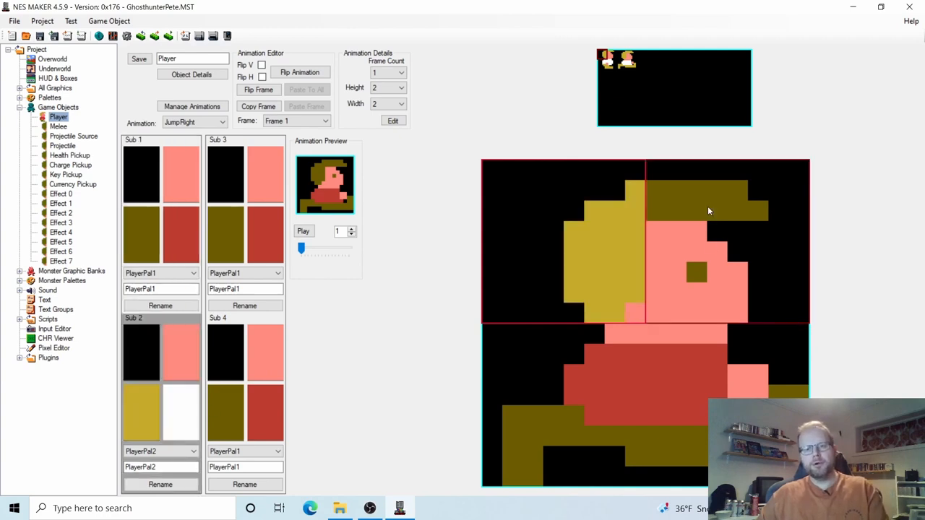
left_click(708, 210)
left_click(151, 410)
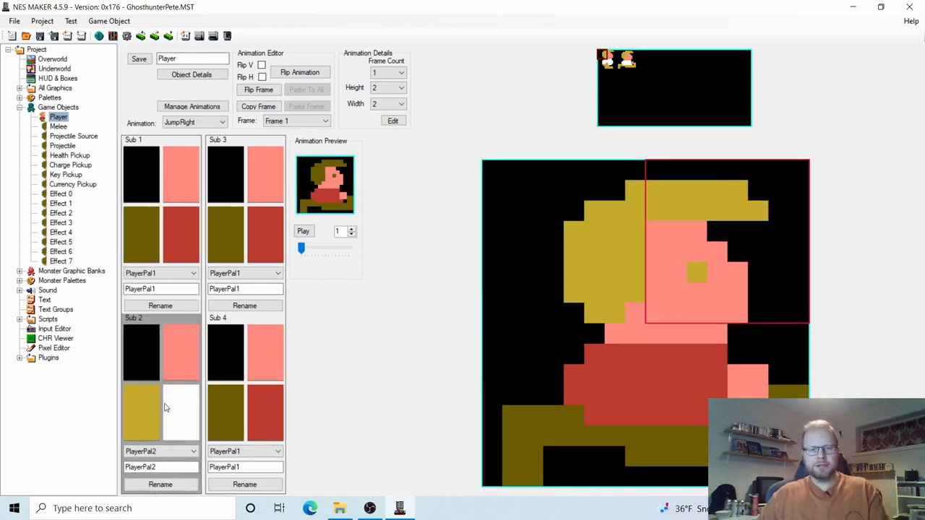
Step: Assign the Sub 2 palette to both head tiles in Frame 1 of the JumpLeft animation
left_click(211, 124)
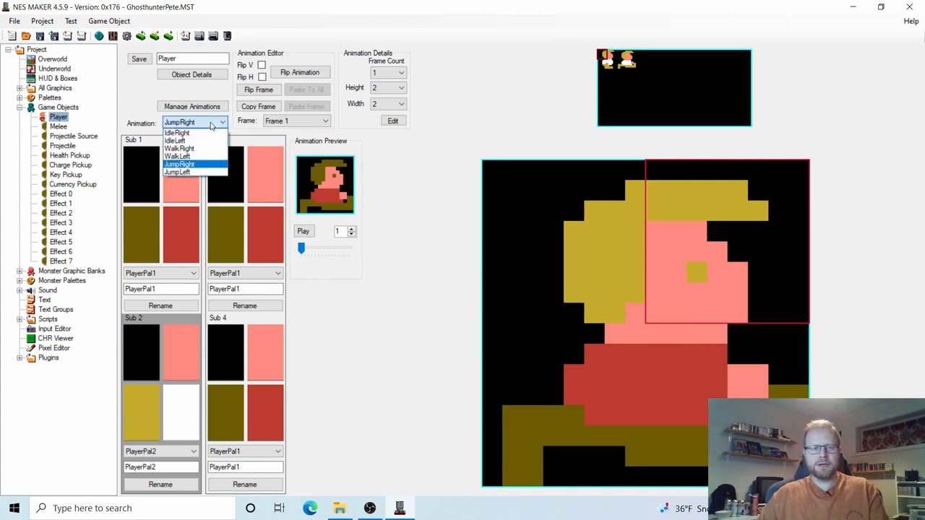
left_click(188, 174)
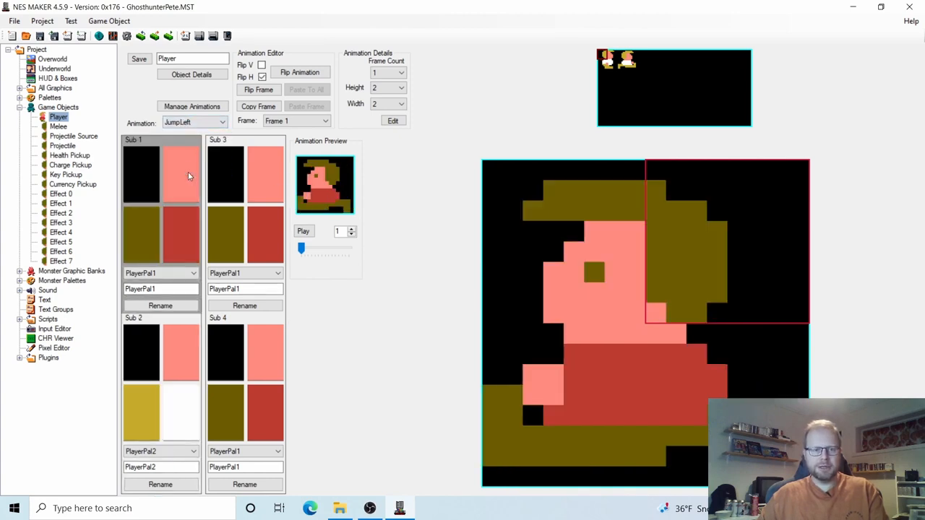
left_click(606, 260)
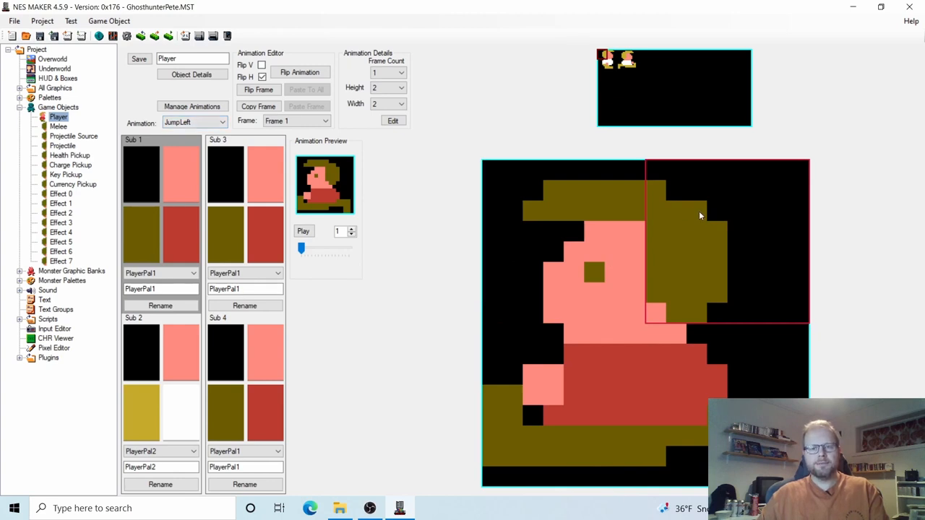
left_click(126, 411)
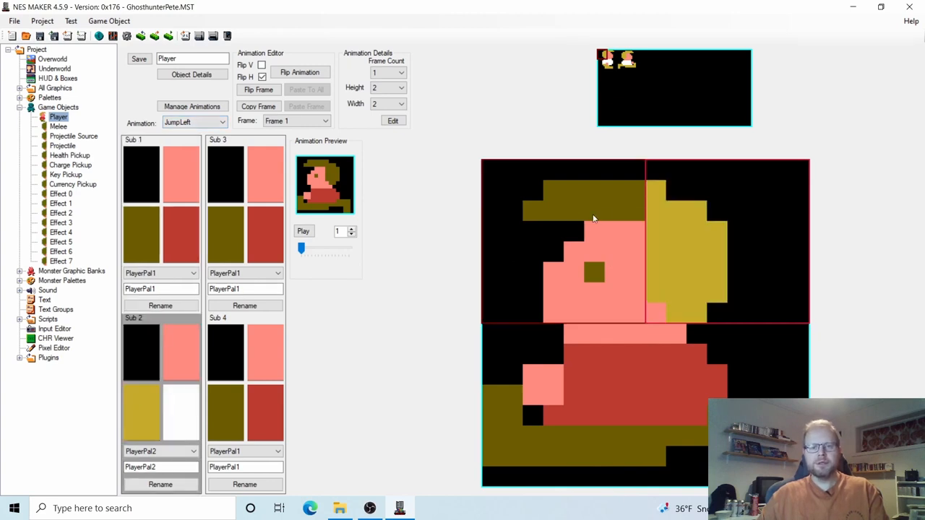
left_click(601, 197)
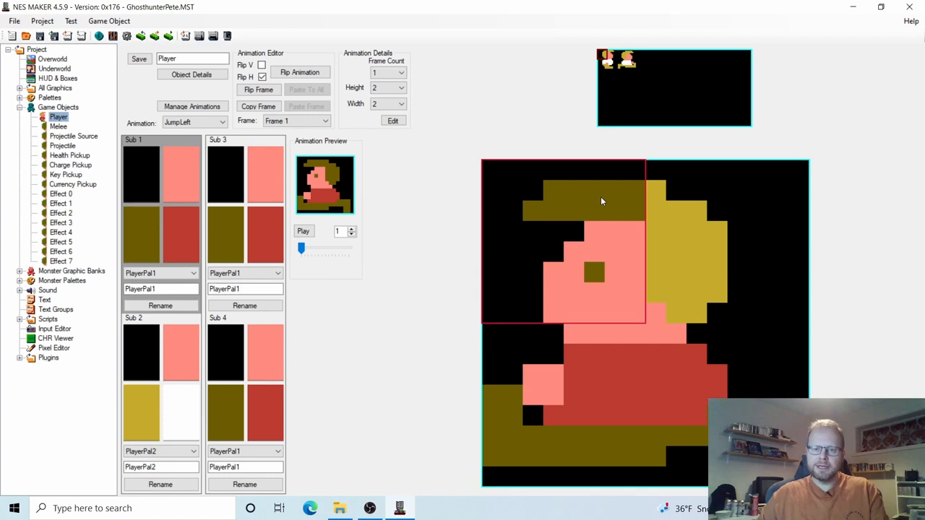
left_click(134, 417)
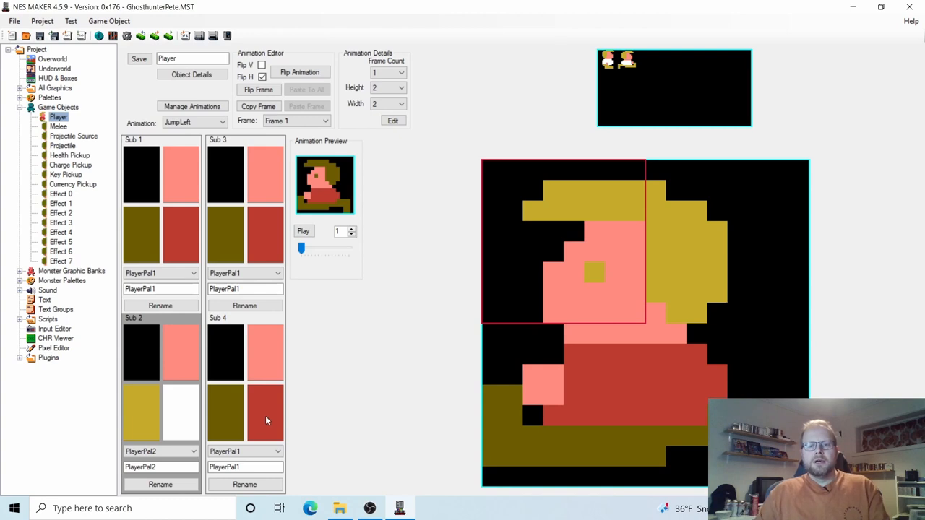
left_click(194, 123)
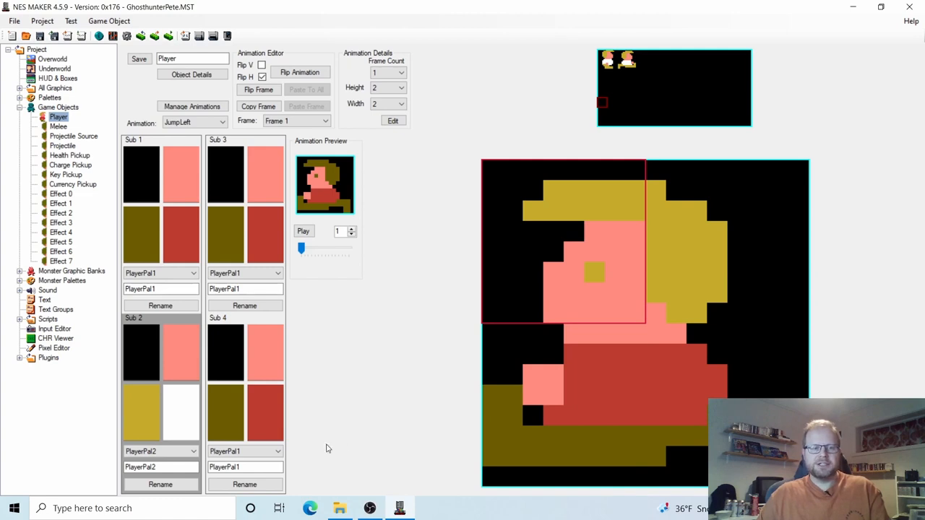
Step: Load GameObjectTiles.bmp from the GhosthunterPete graphic assets folder into the Pixel Editor
left_click(54, 349)
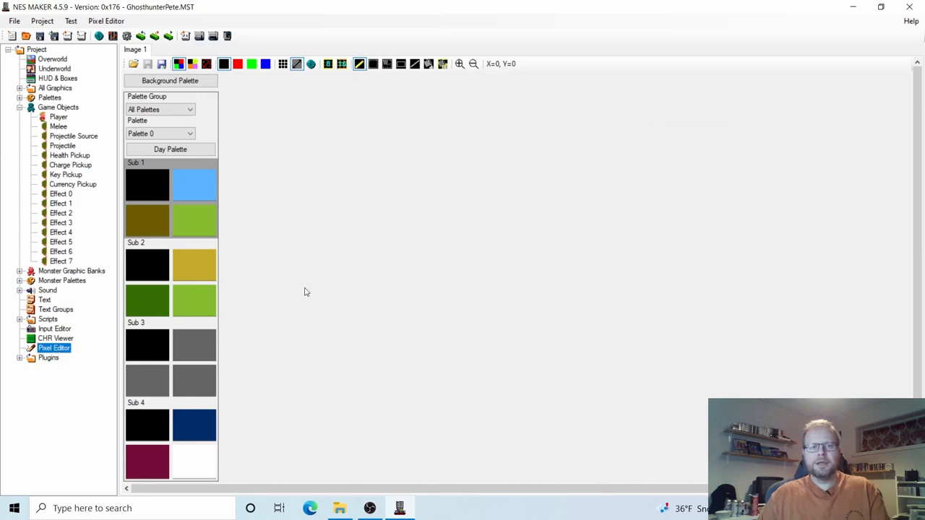
left_click(135, 65)
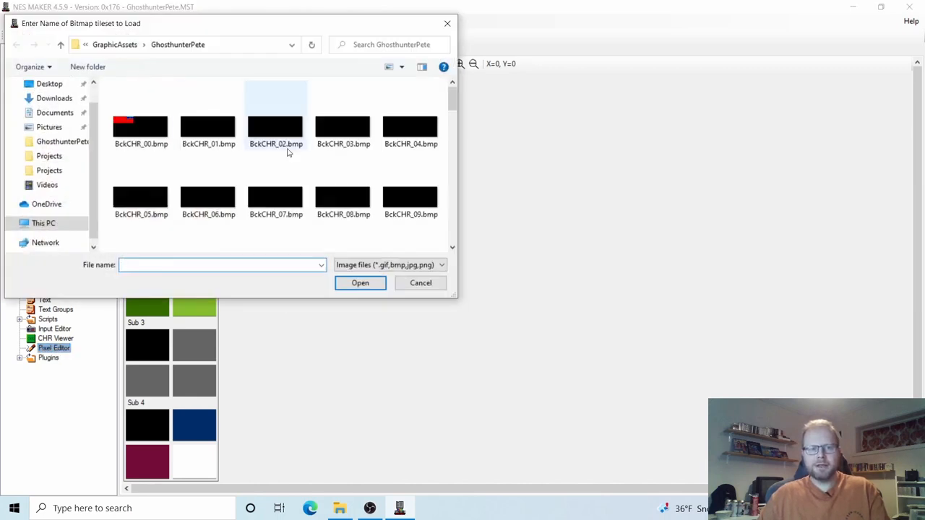
scroll(377, 186, "down", 2)
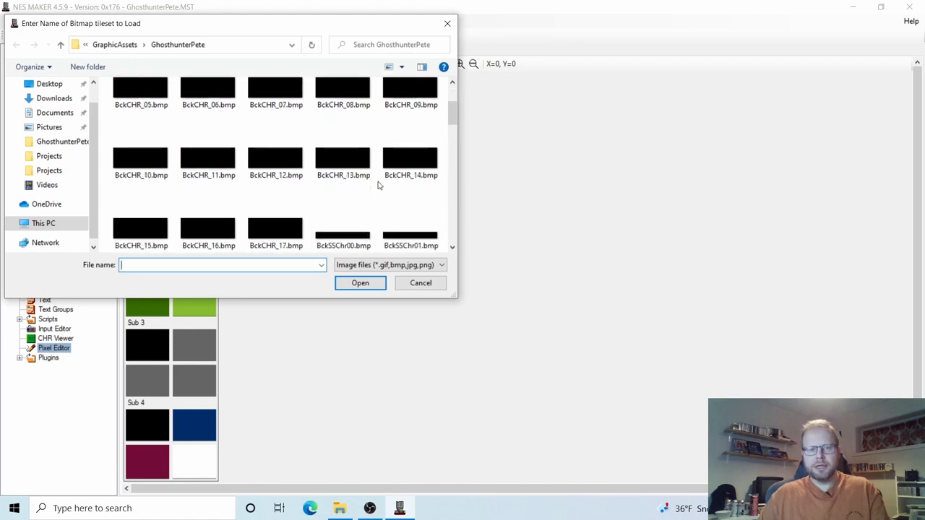
scroll(377, 186, "down", 5)
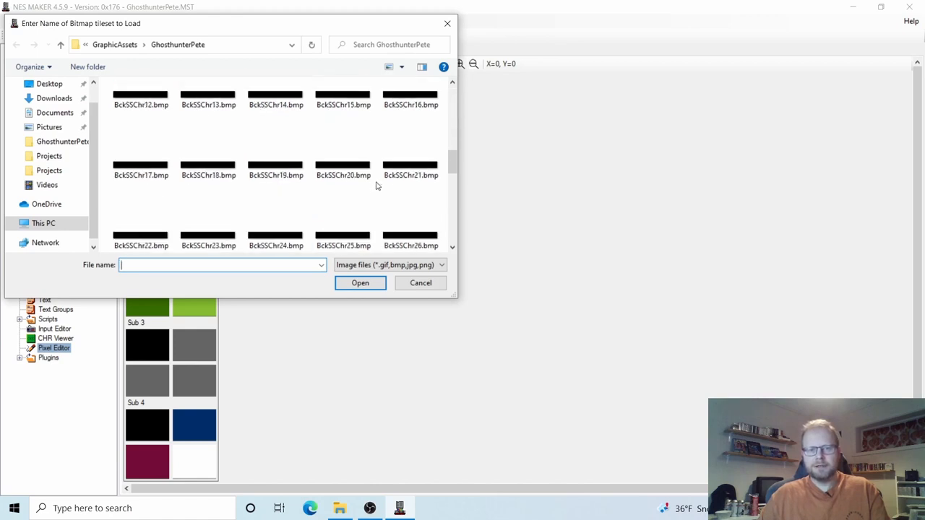
scroll(376, 186, "down", 1)
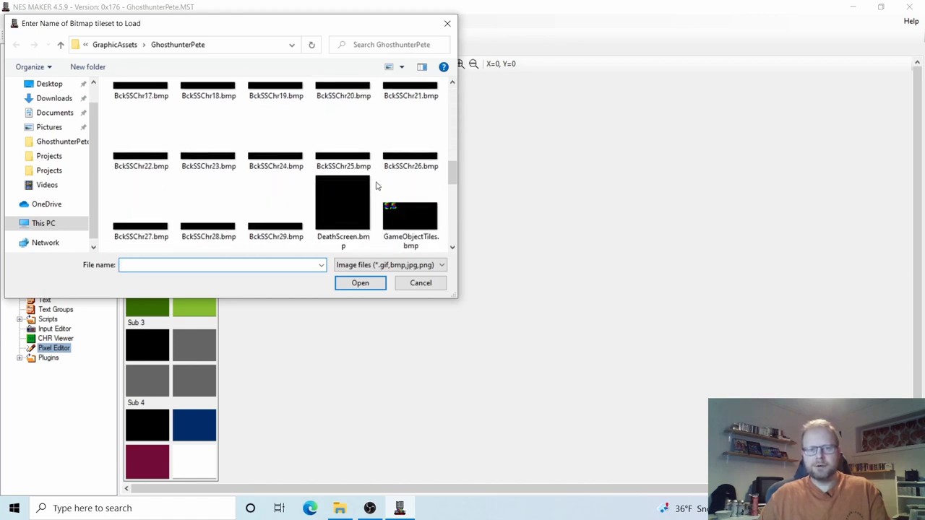
left_click(402, 217)
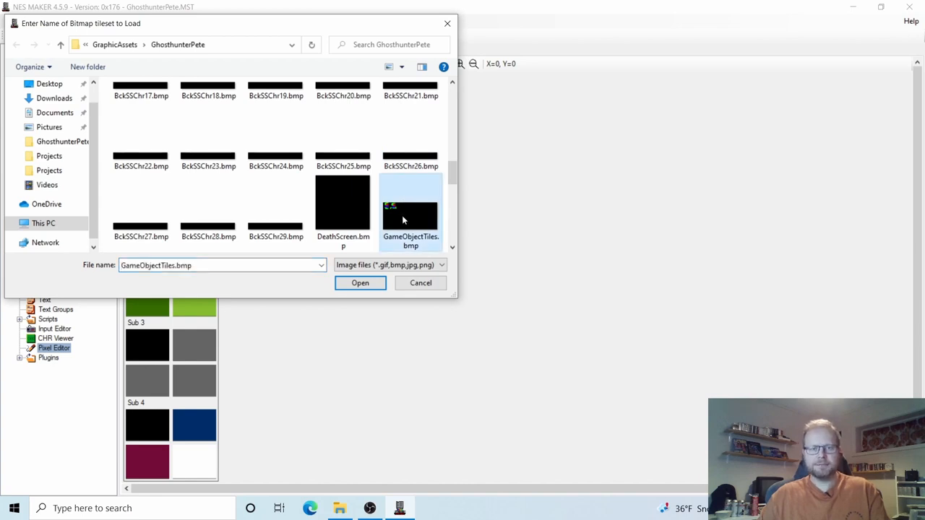
left_click(359, 283)
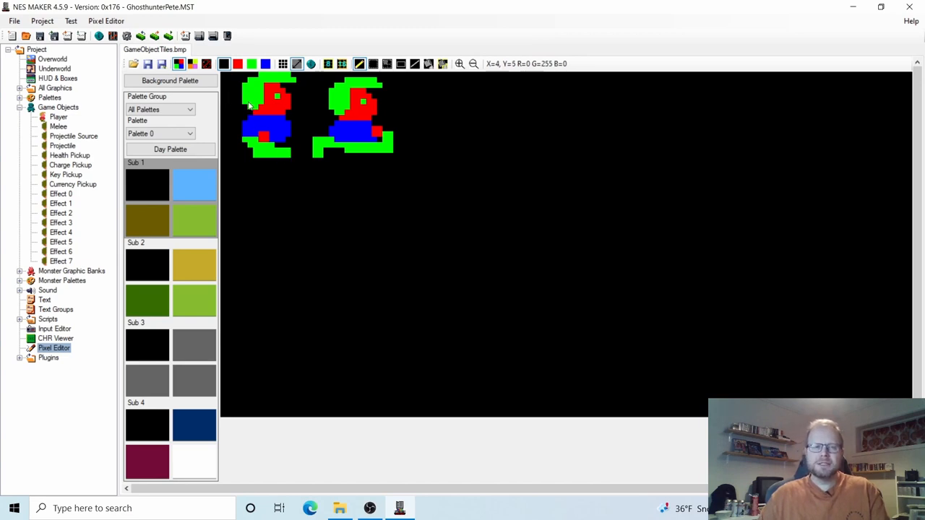
Step: Display the player tiles in their palette colours using the Monster Palette, and show the tile grid
left_click(193, 65)
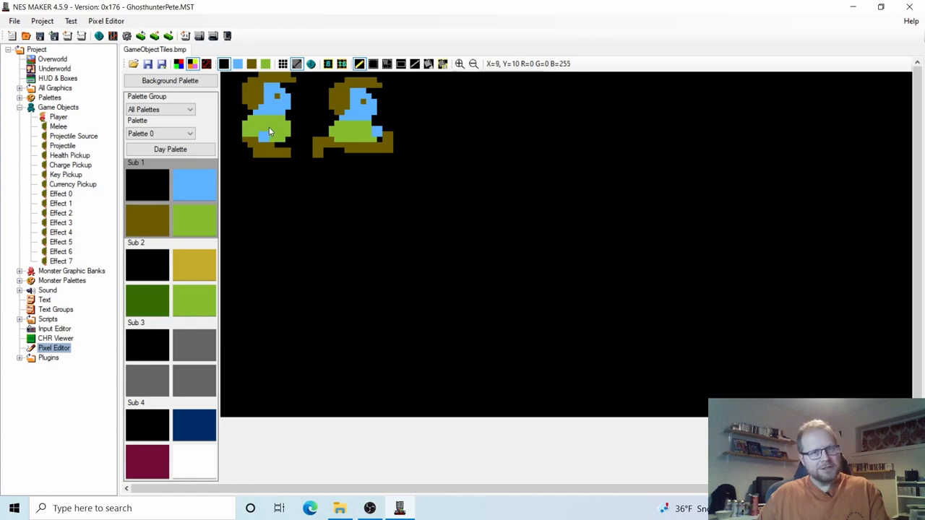
left_click(197, 83)
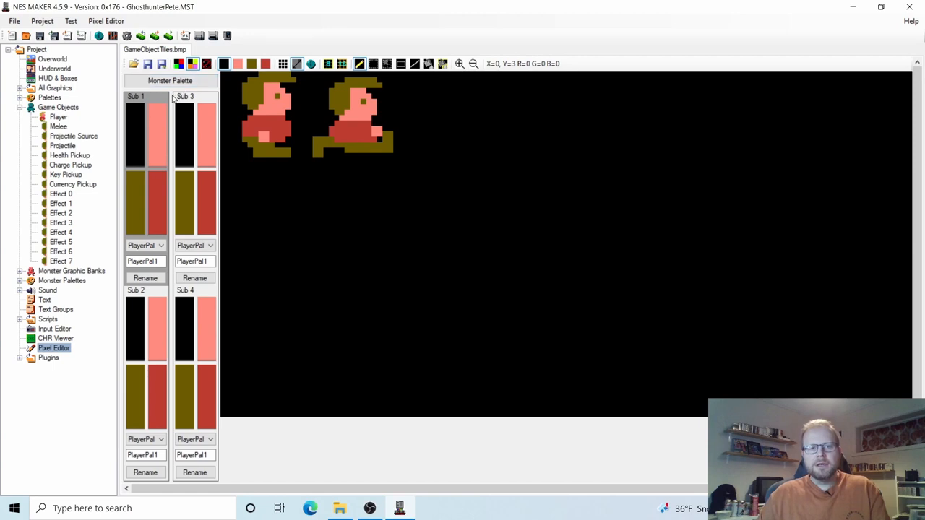
left_click(328, 64)
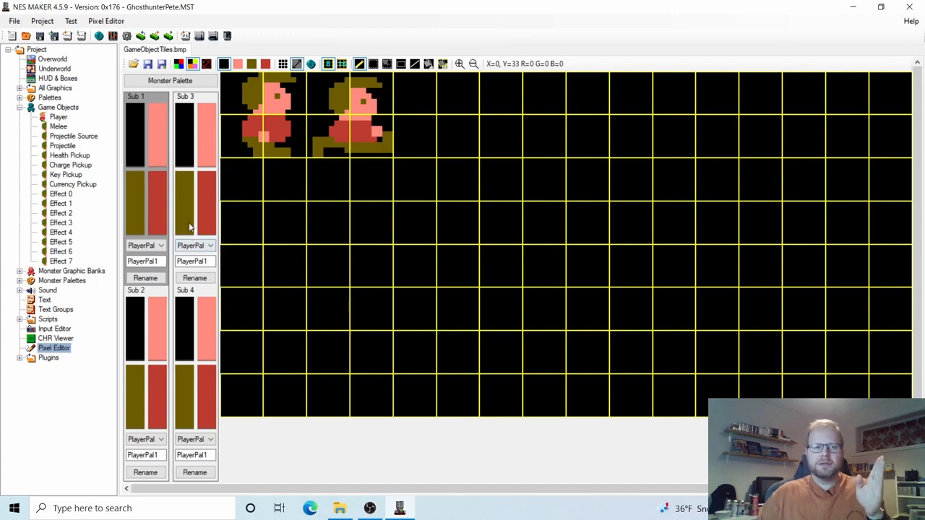
Step: Load PlayerPal2 into the Sub 2 palette of the Pixel Editor
left_click(161, 396)
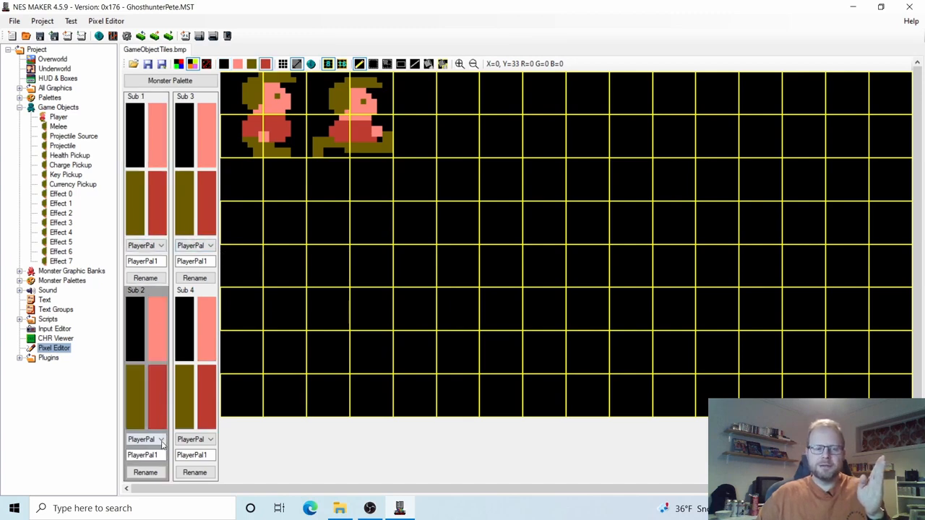
left_click(160, 439)
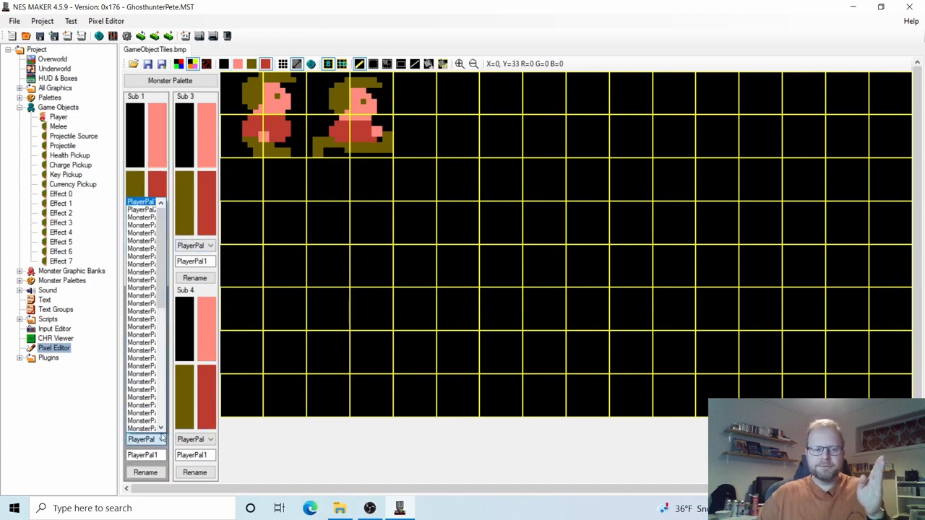
left_click(151, 209)
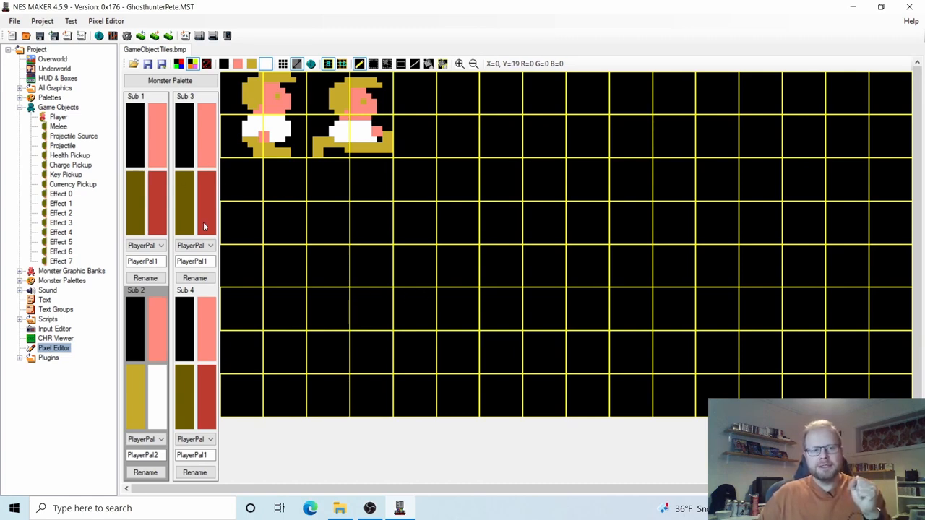
Step: View the Player object's recoloured head, then compare the Sub 1 and Sub 2 colours on the tiles in the Pixel Editor
left_click(59, 118)
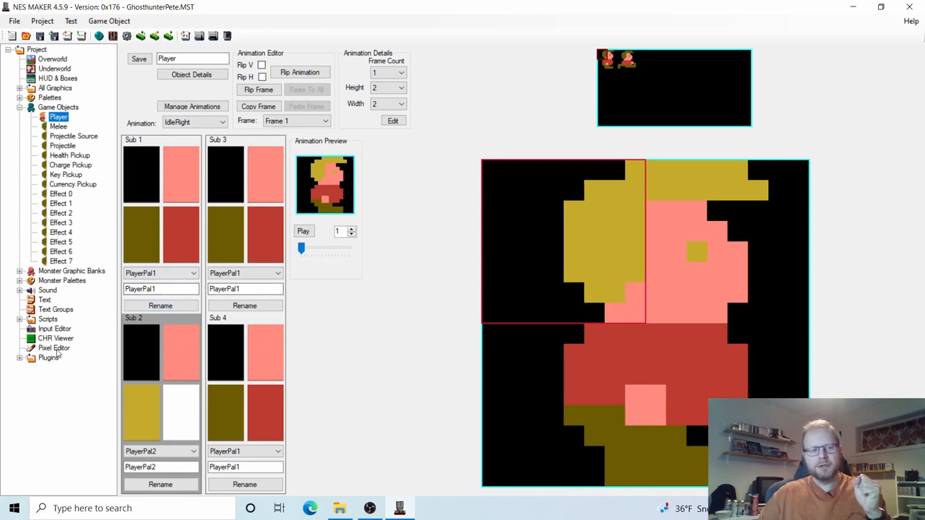
left_click(54, 349)
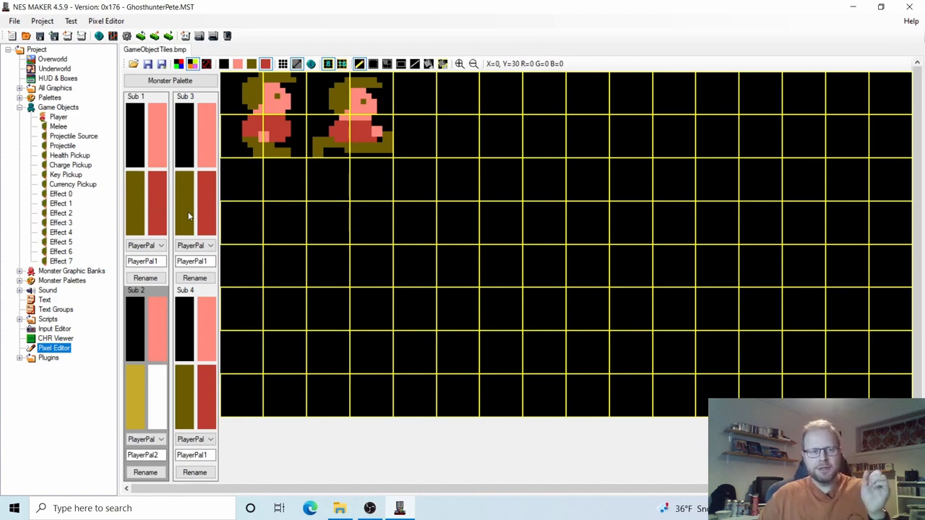
left_click(162, 349)
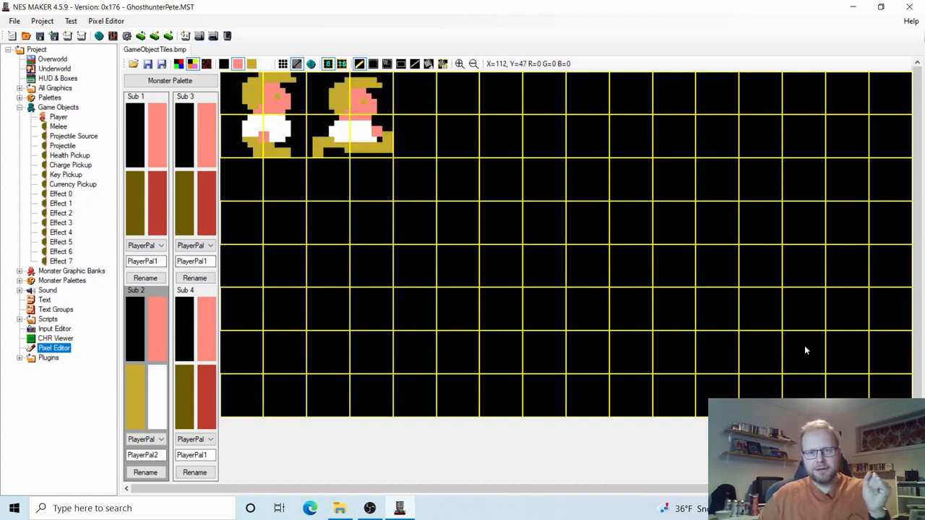
left_click(159, 205)
left_click(151, 343)
left_click(163, 210)
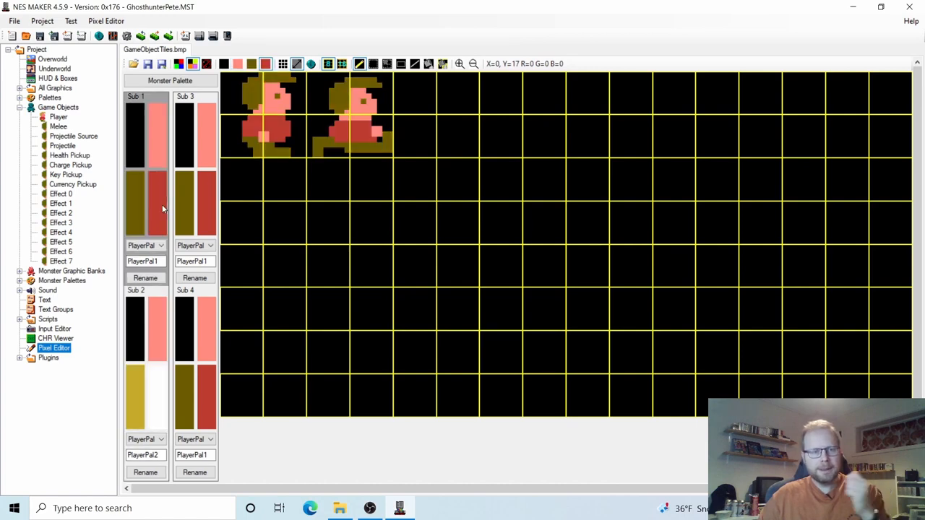
Step: Set the white colour of the Sub 2 palette PlayerPal2 to dark teal 0C
left_click(163, 318)
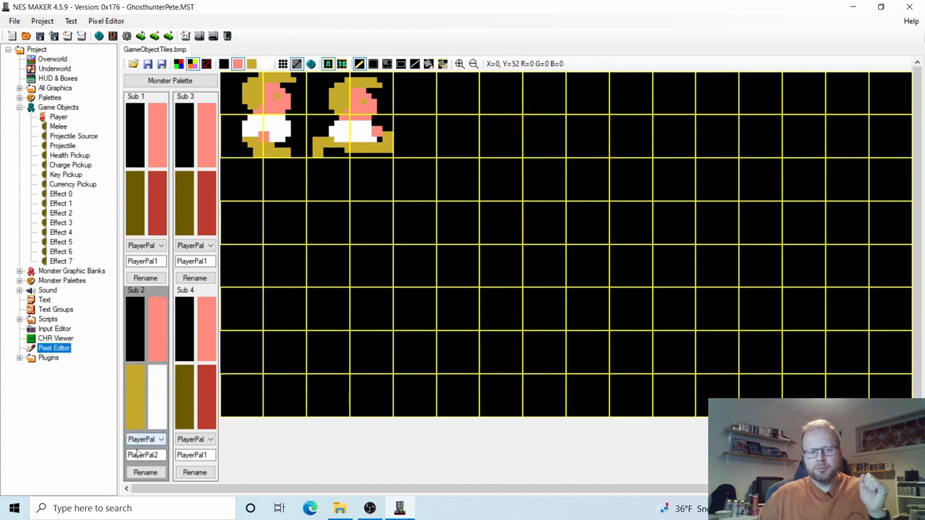
left_click(157, 403)
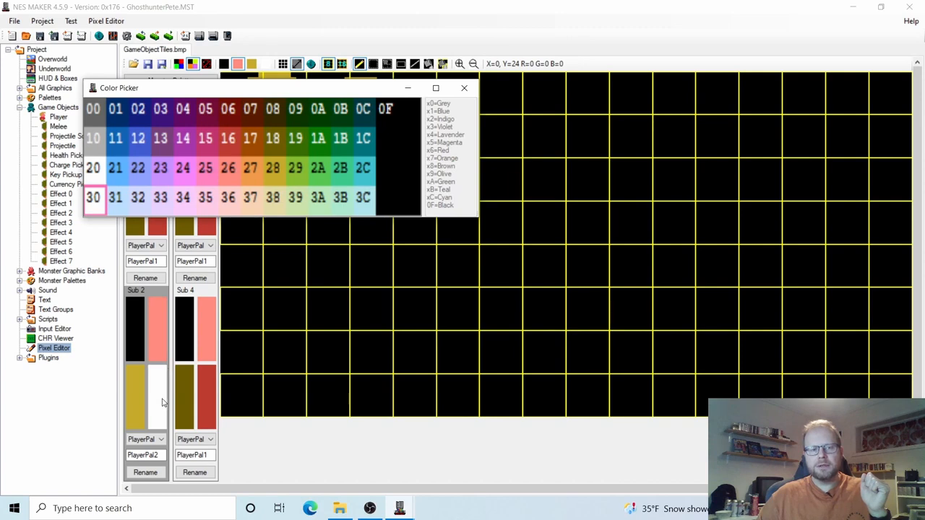
left_click(365, 112)
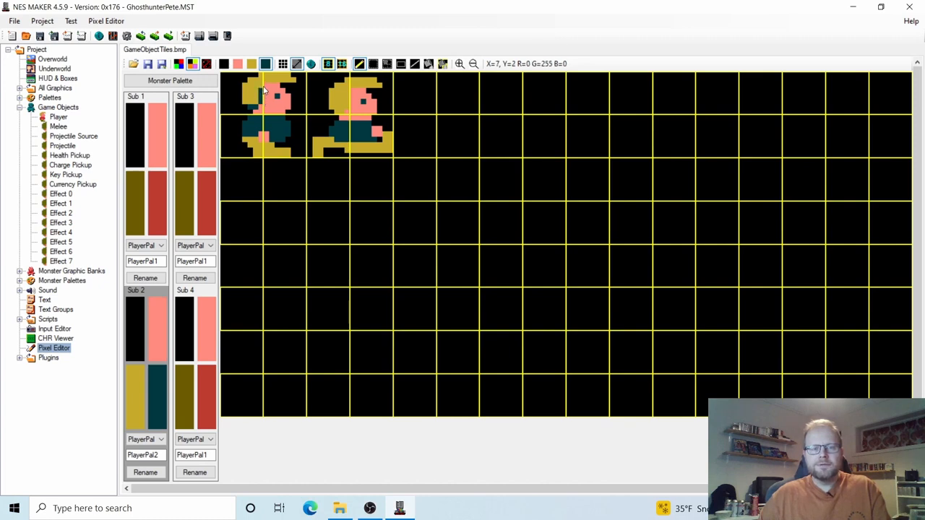
Step: Outline the hair of both player sprites with dark teal pixels and clear the stray pixels with black
mouse_move(267, 91)
left_mouse_down()
mouse_move(288, 88)
mouse_move(276, 78)
mouse_move(249, 82)
mouse_move(246, 98)
left_mouse_up()
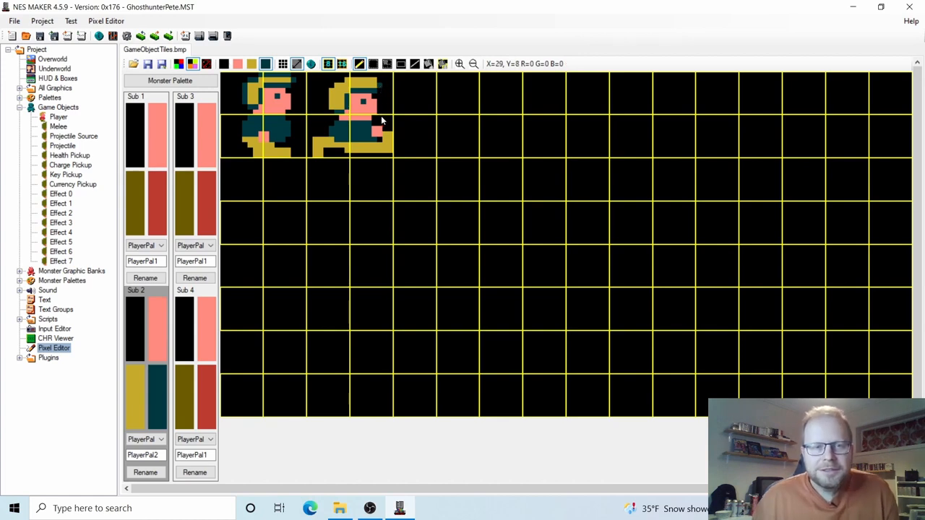
left_click_drag(381, 81, 352, 81)
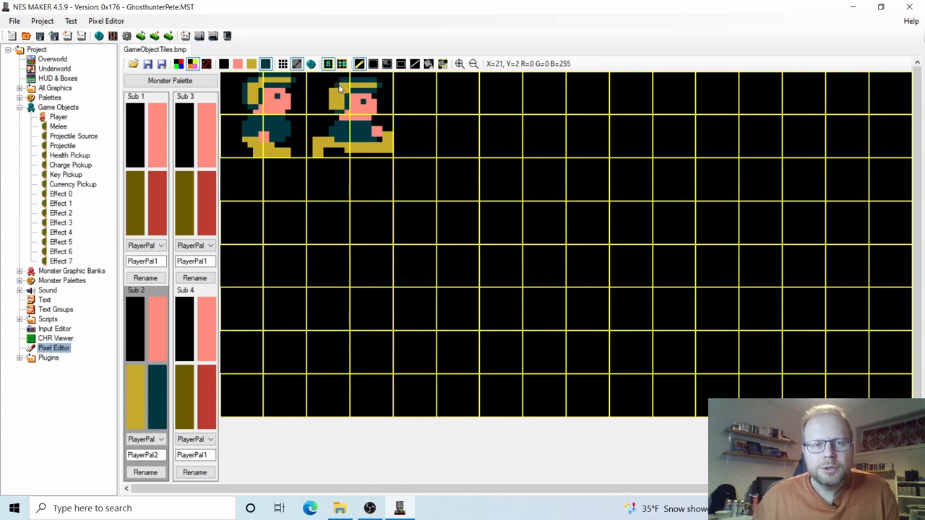
left_click(140, 321)
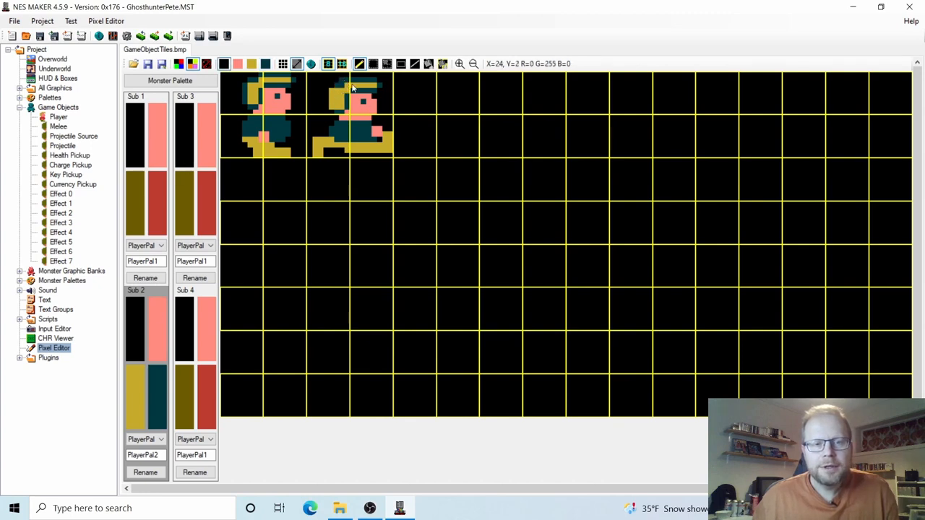
left_click(165, 391)
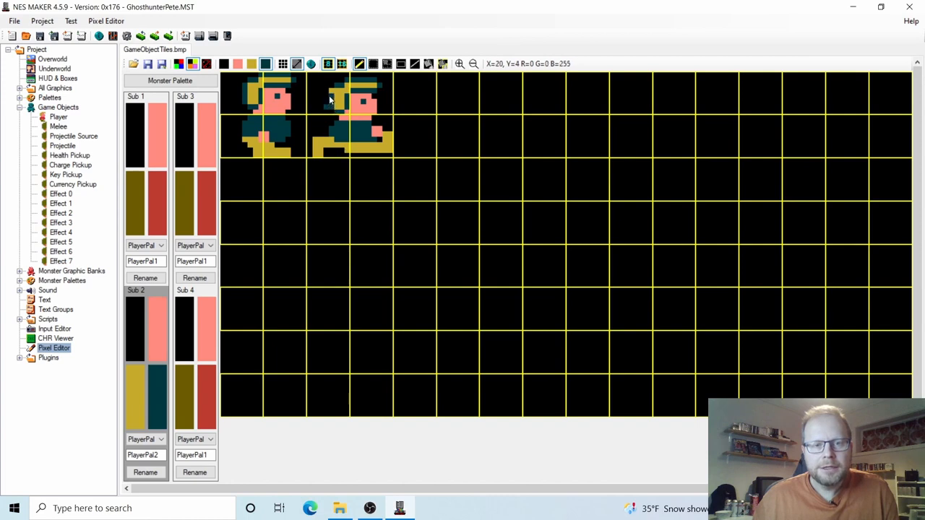
left_click(131, 339)
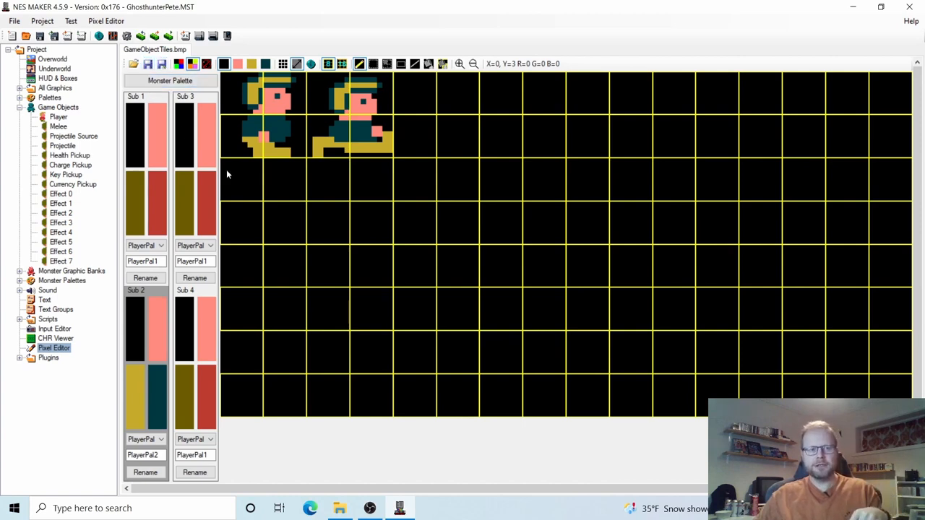
Step: View the Player object's redrawn head, then open the first Overworld screen to see the player in place
left_click(58, 117)
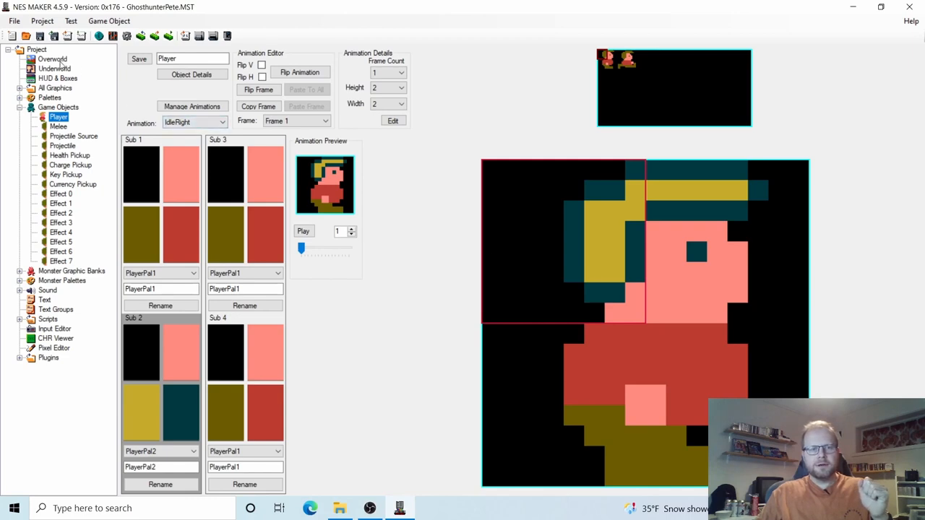
left_click(52, 59)
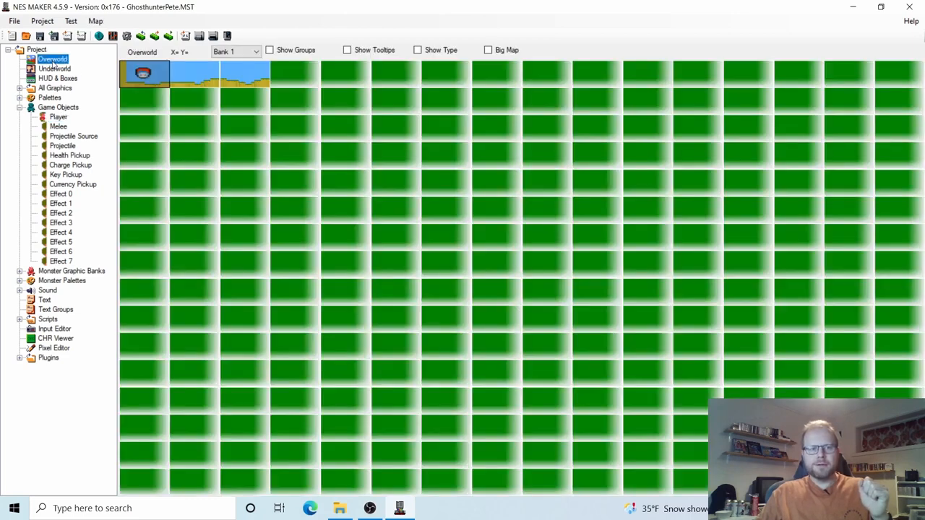
double_click(152, 77)
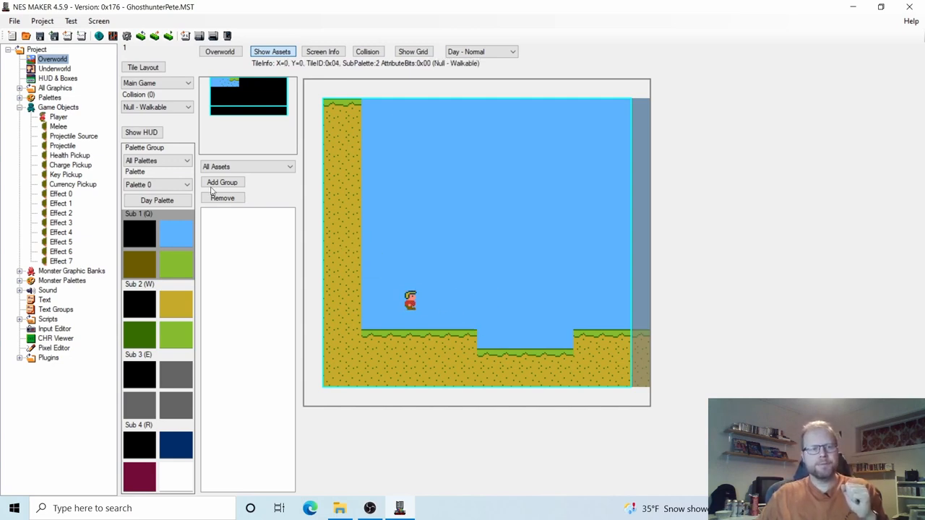
Step: Rename Palette 0 in the All Palettes list as Outside
left_click(19, 107)
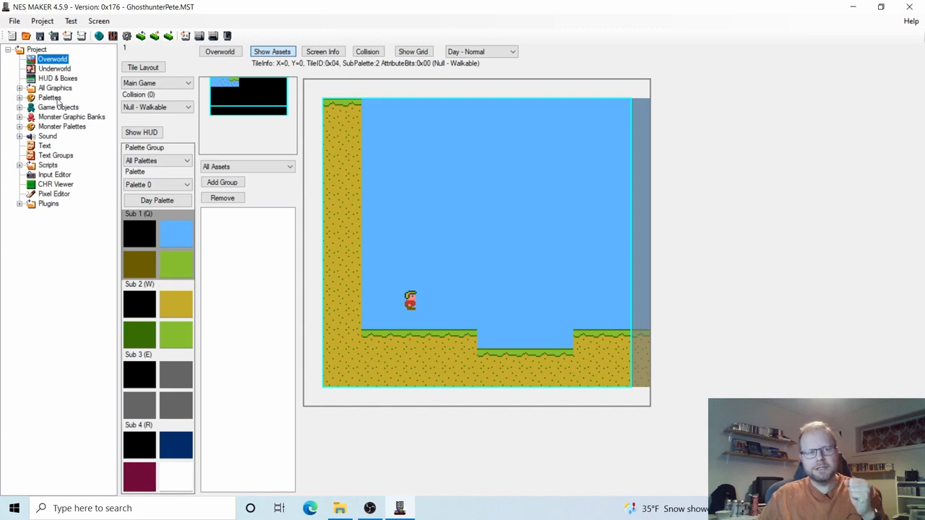
left_click(20, 99)
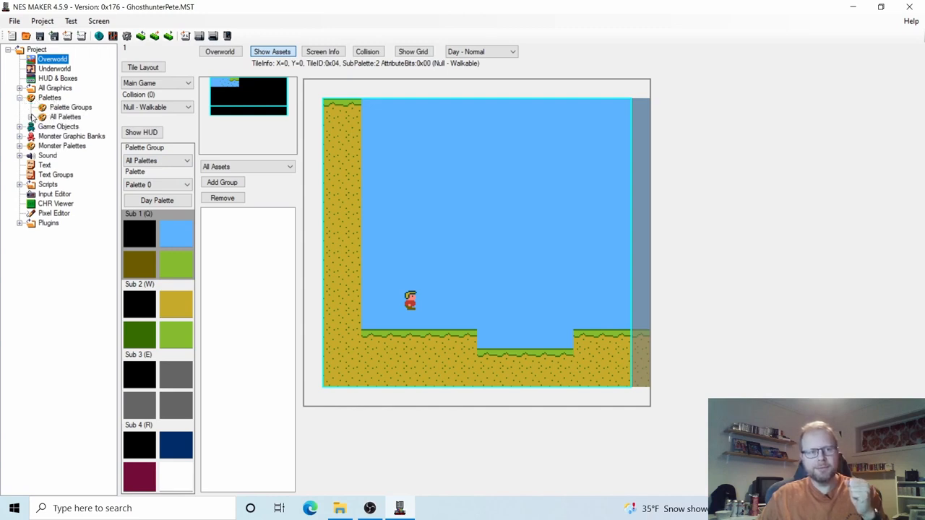
left_click(31, 116)
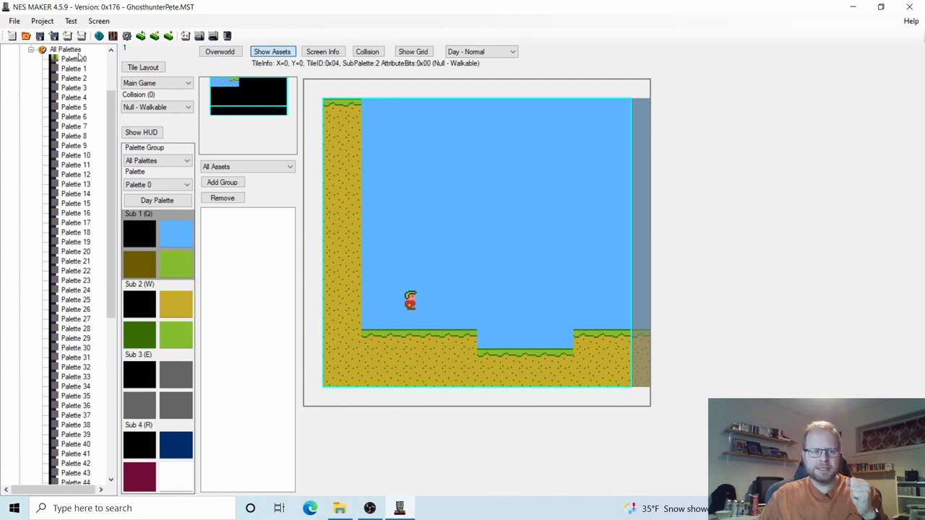
left_click(32, 51)
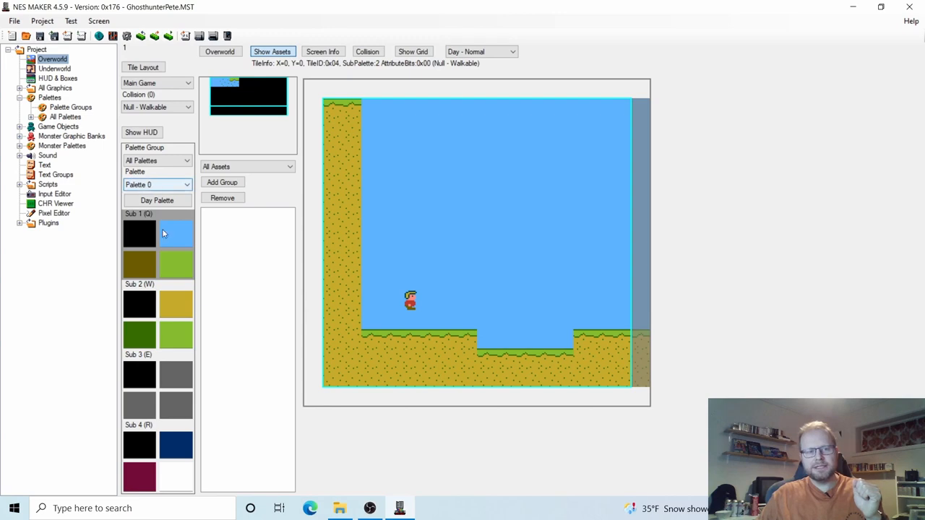
left_click(31, 117)
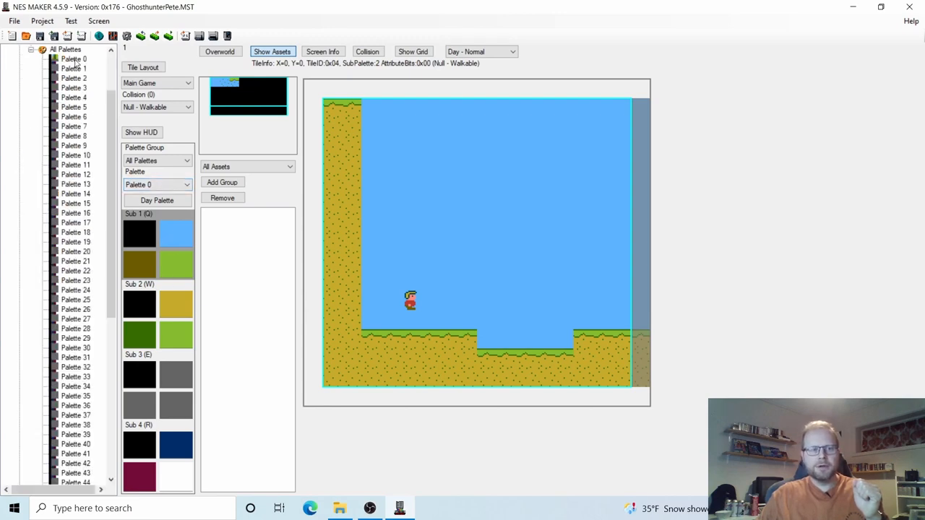
left_click(74, 60)
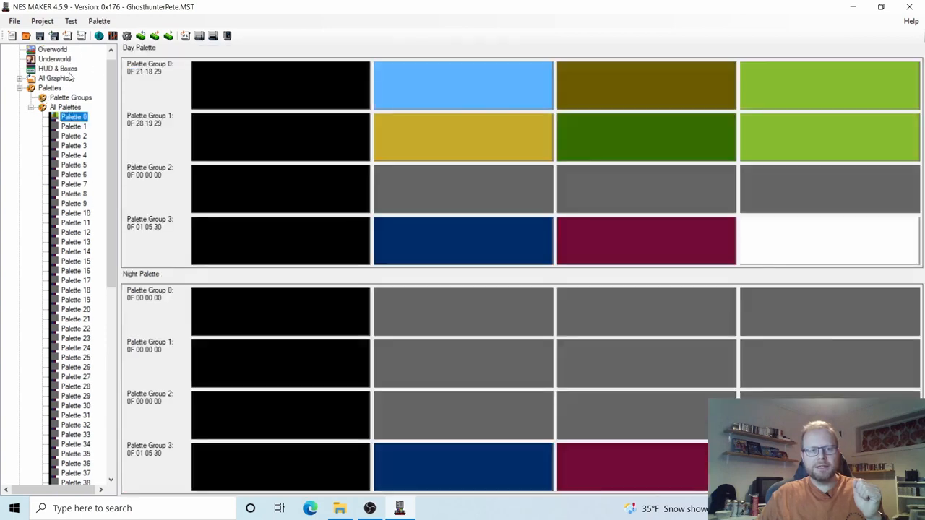
right_click(69, 117)
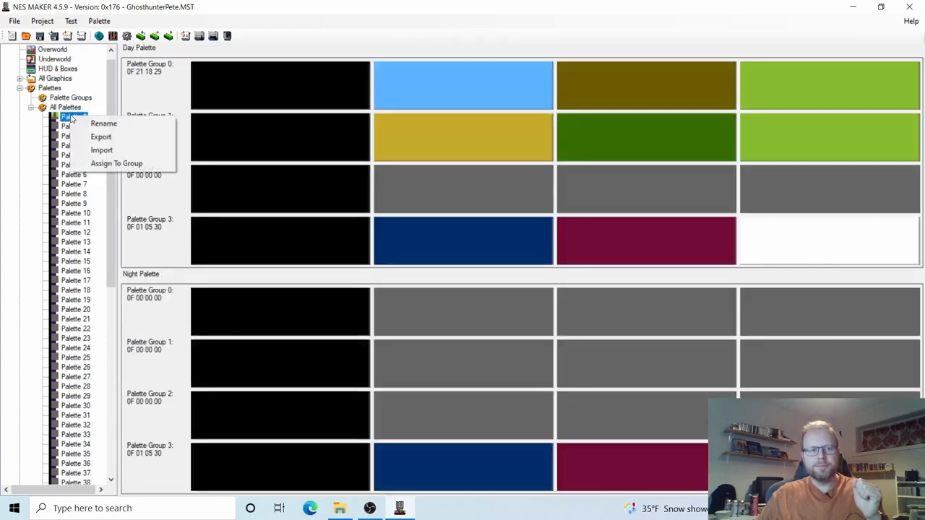
left_click(104, 123)
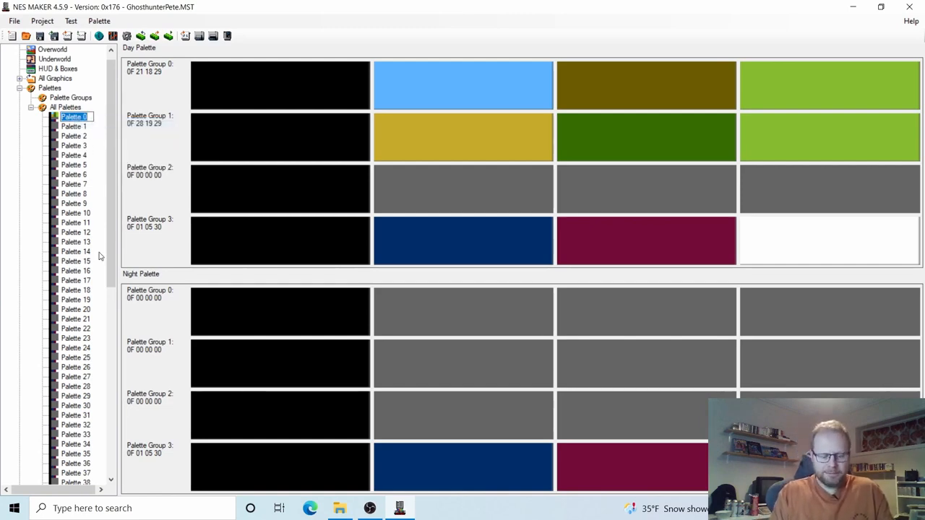
type("Outside")
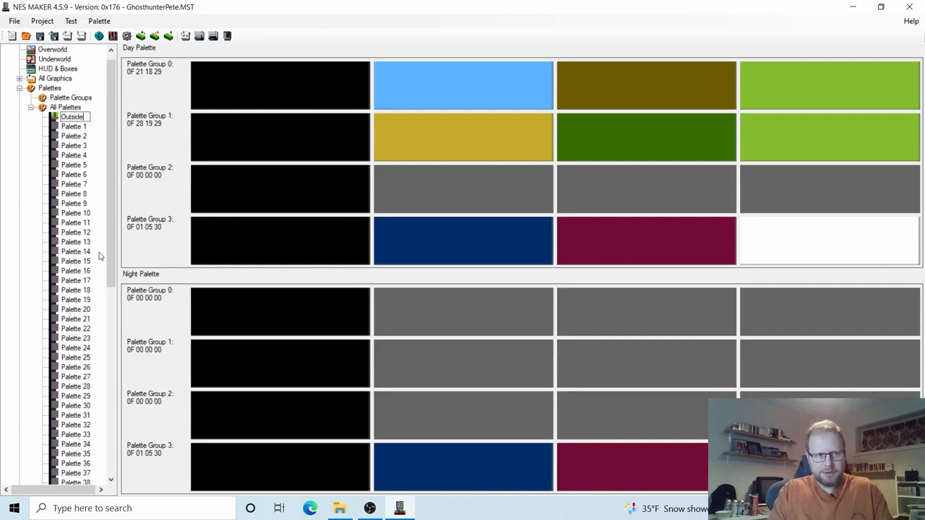
key("Return")
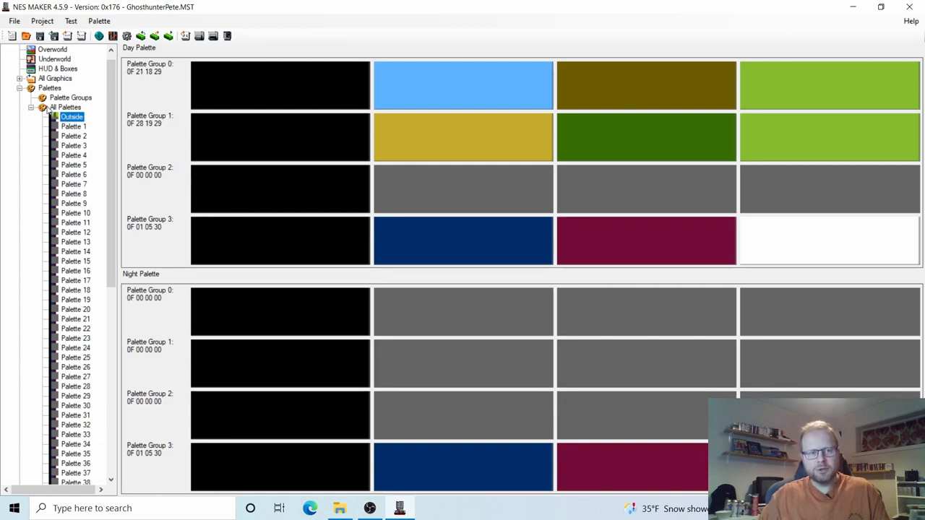
Step: Reopen the first Overworld screen to check which palette name it uses
left_click(19, 88)
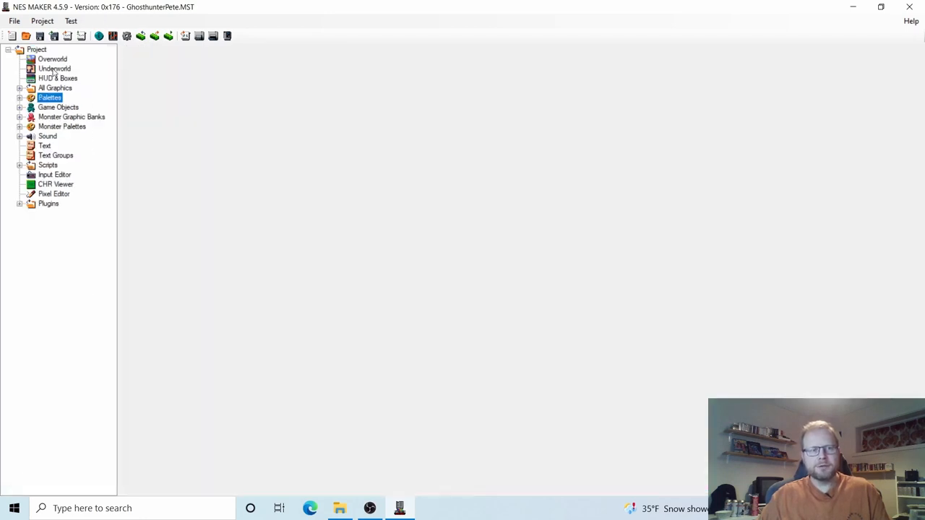
left_click(52, 59)
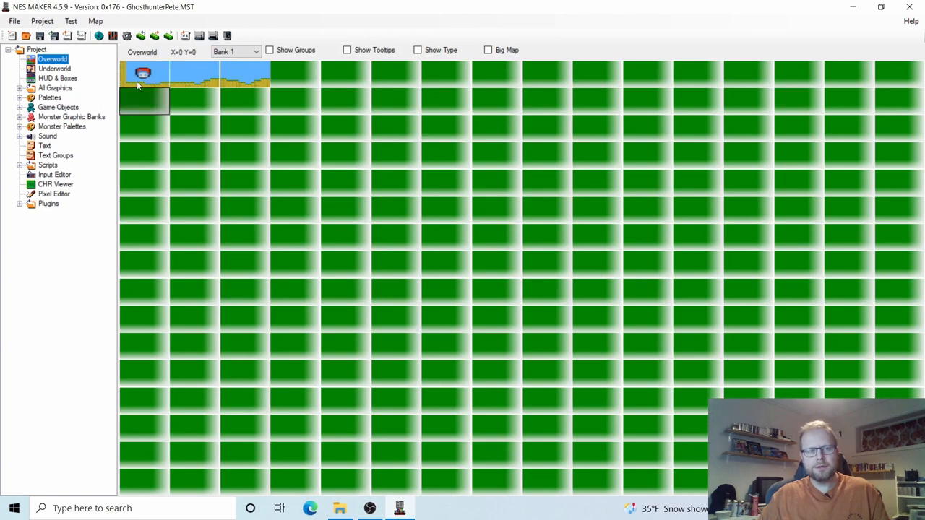
double_click(145, 74)
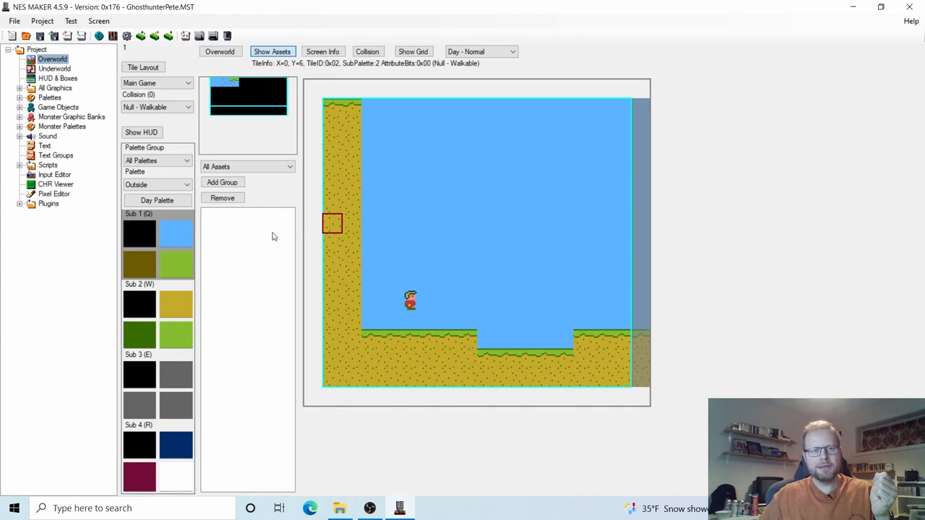
Step: Compare the background palettes in All Palettes with the sprite palettes in All Monster Palettes
left_click(19, 97)
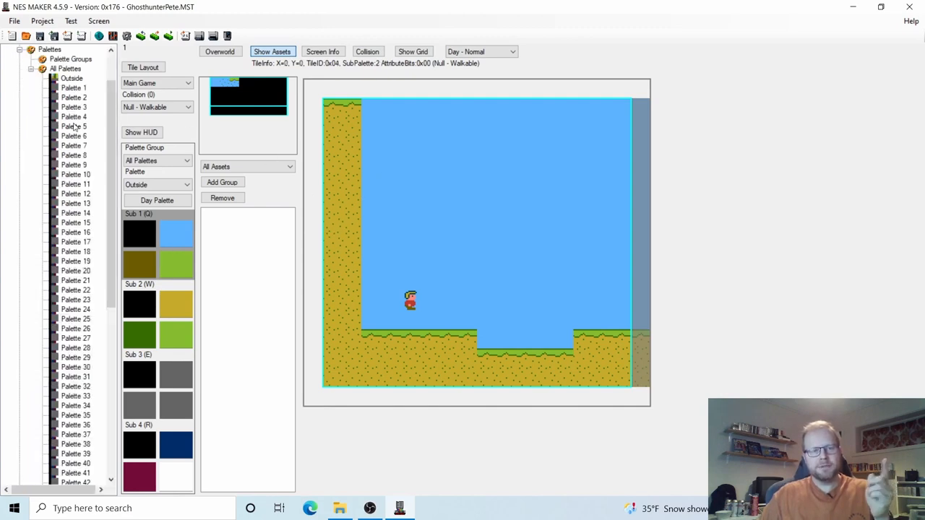
left_click(20, 49)
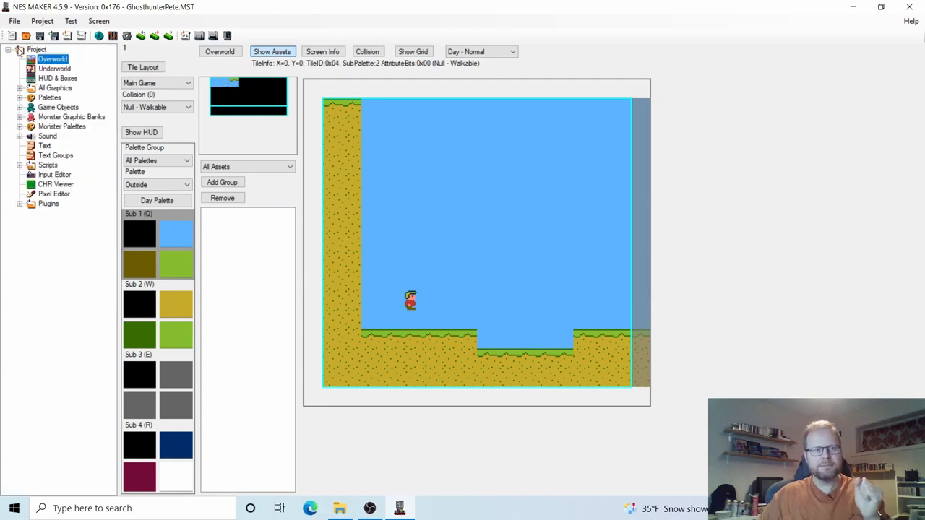
left_click(21, 126)
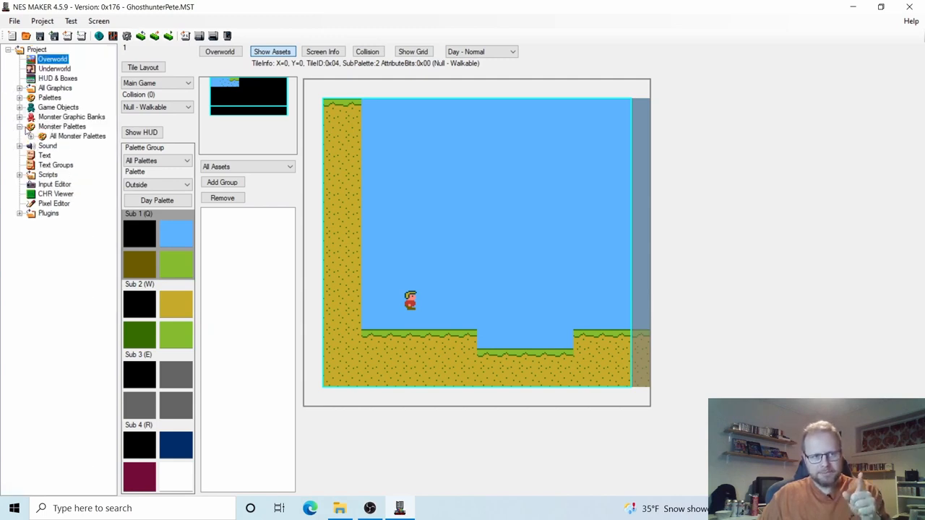
left_click(32, 136)
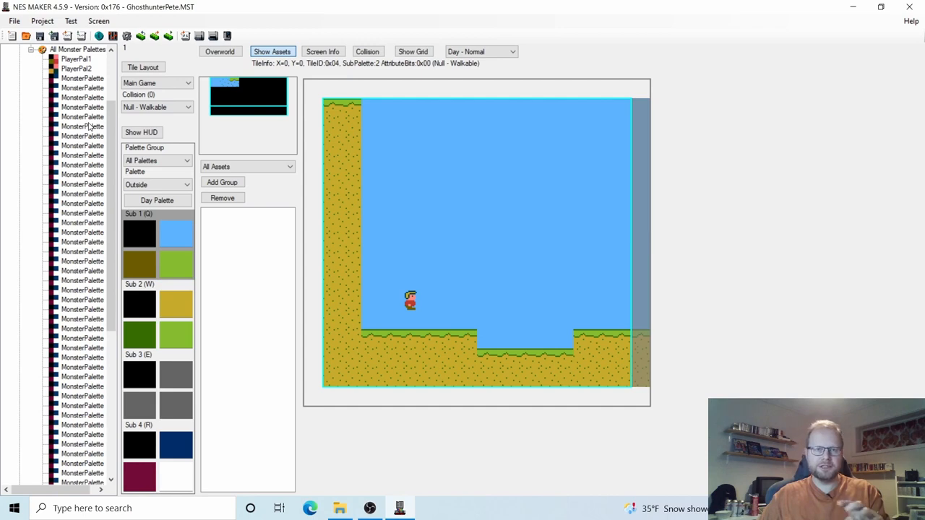
scroll(90, 123, "up", 1)
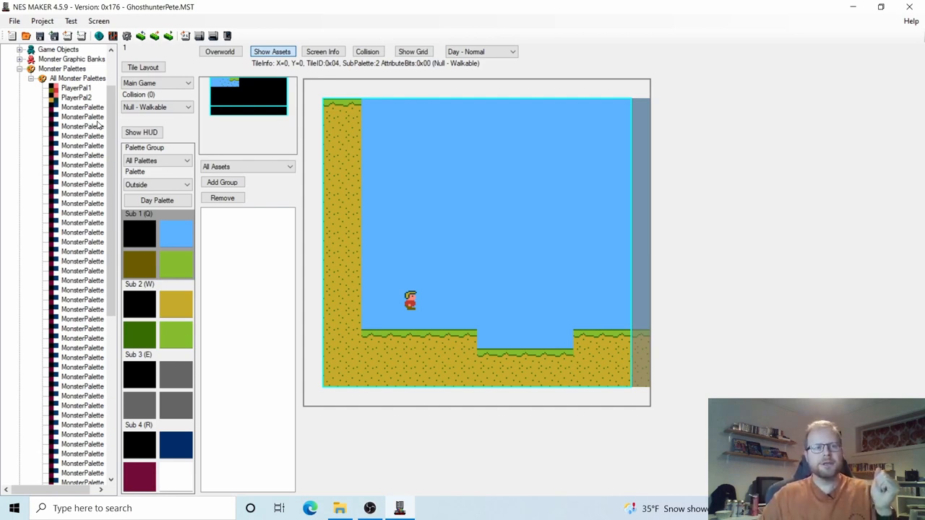
scroll(52, 91, "up", 2)
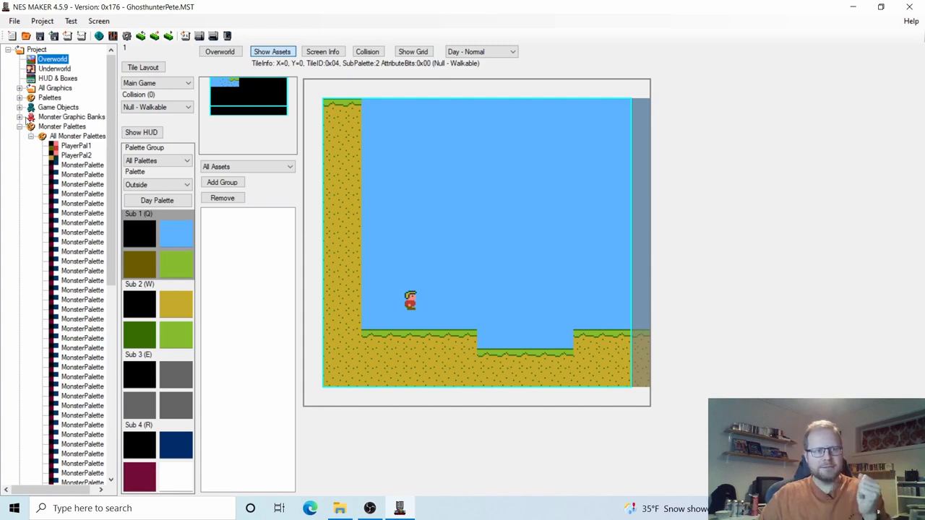
left_click(19, 98)
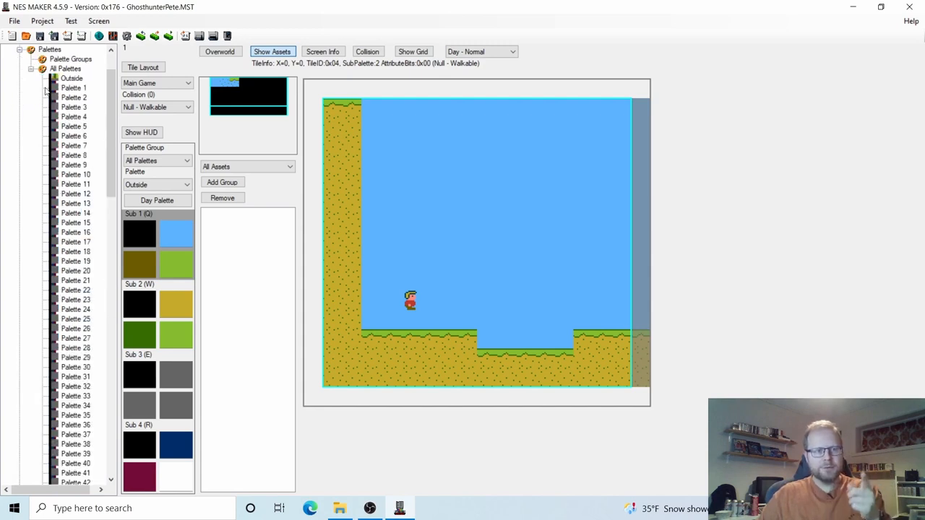
left_click(19, 50)
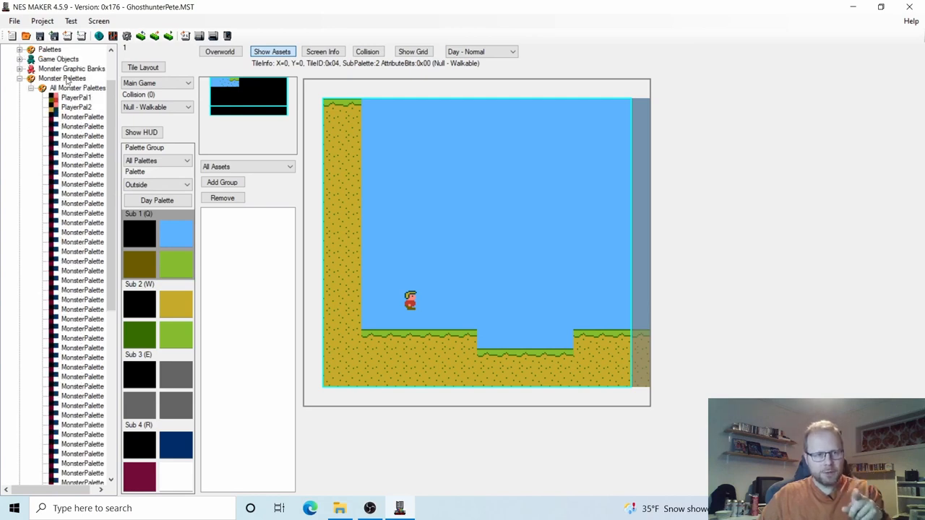
left_click(21, 80)
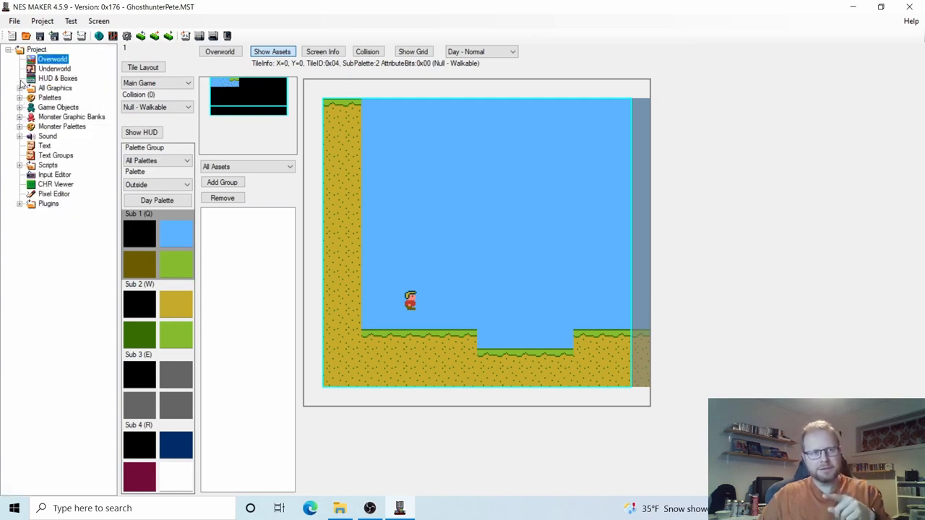
left_click(48, 98)
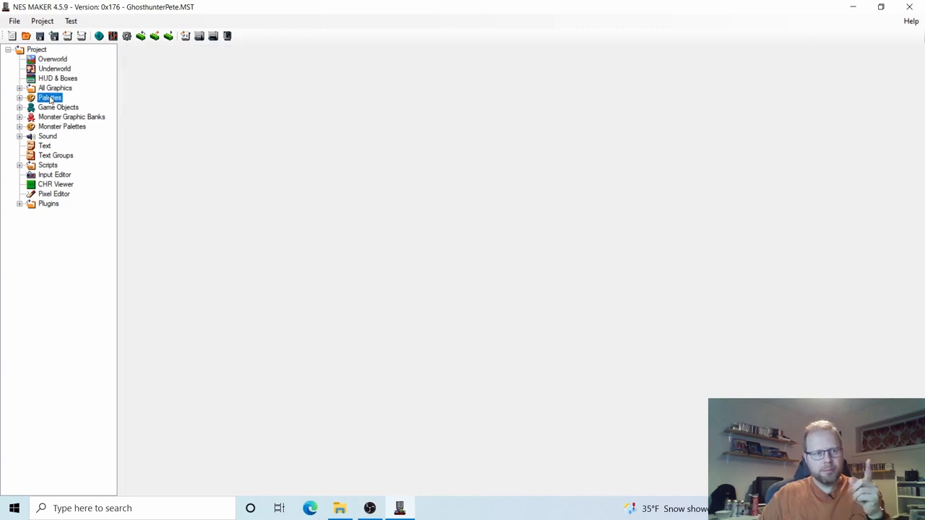
left_click(58, 136)
left_click(54, 130)
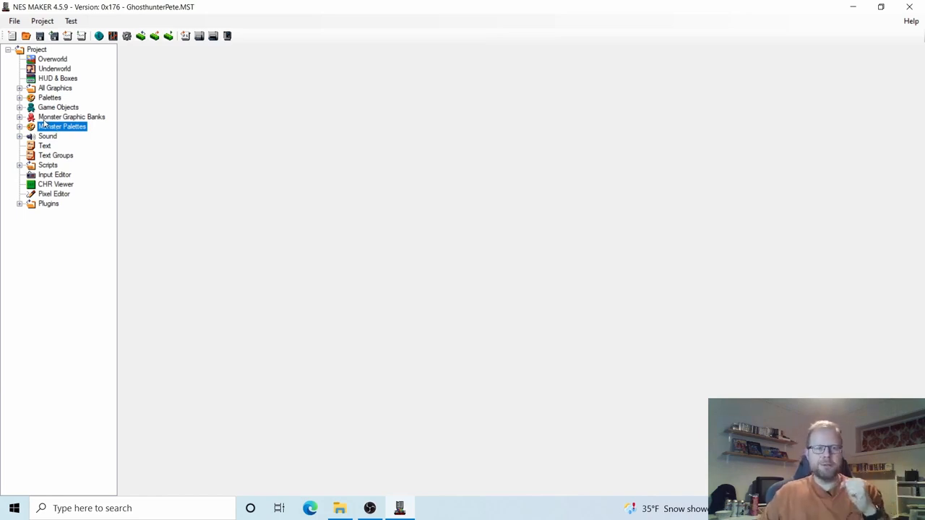
Step: Rename MonsterPalette 2, listed after the two player palettes in All Monster Palettes, as MonPal1
left_click(23, 126)
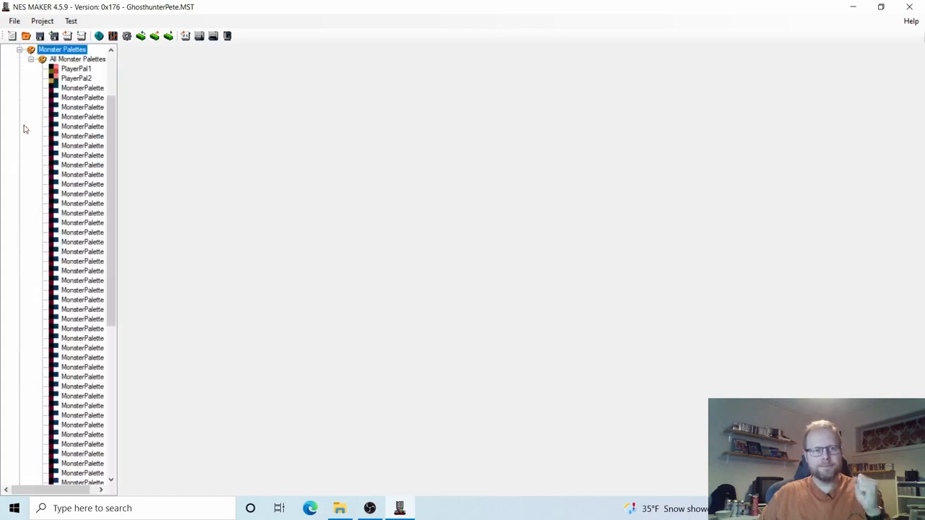
left_click(76, 69)
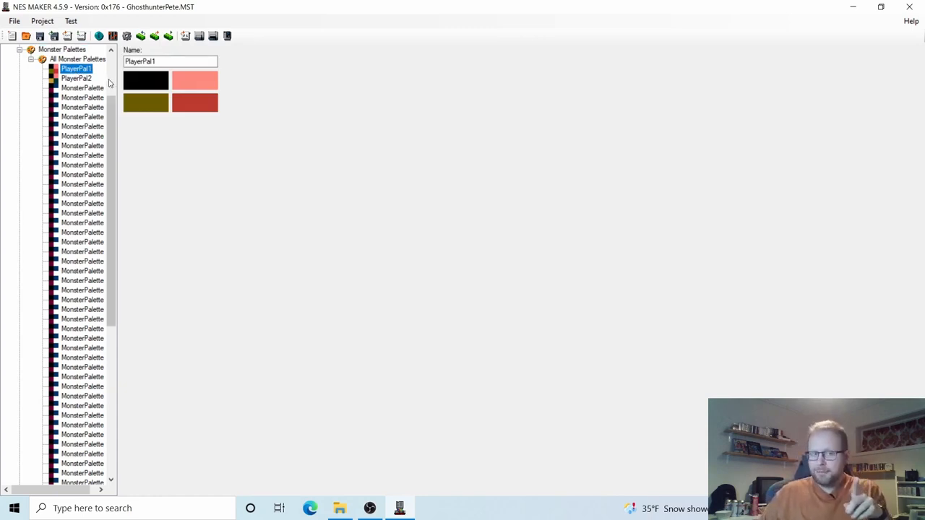
left_click(86, 81)
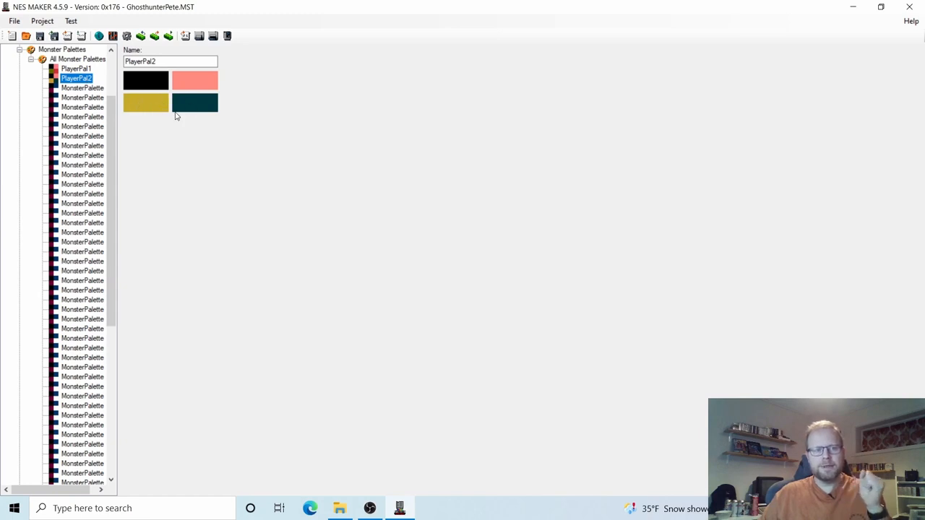
left_click(72, 89)
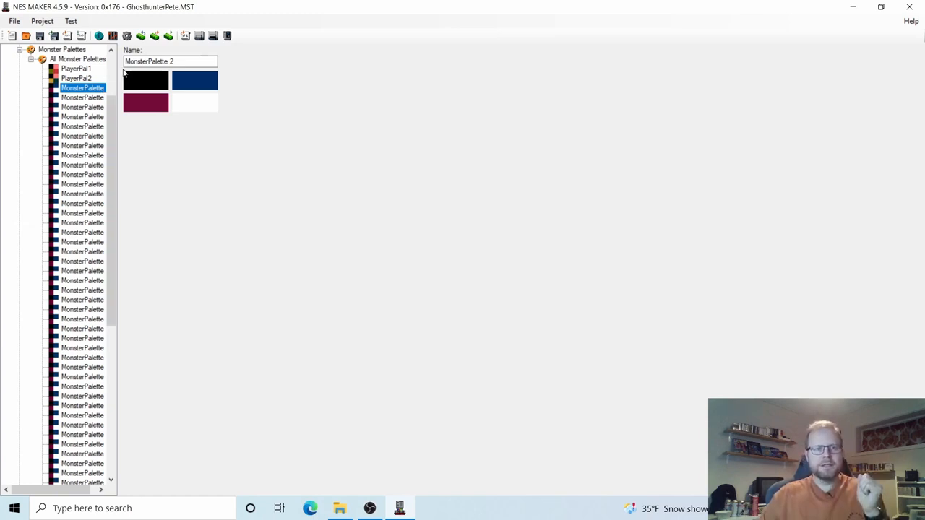
left_click_drag(175, 62, 115, 57)
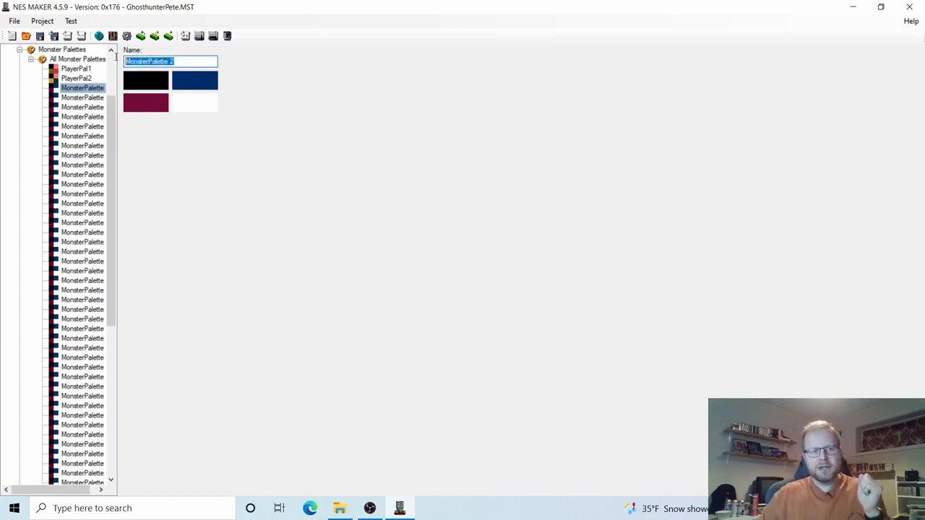
type("MonPal1")
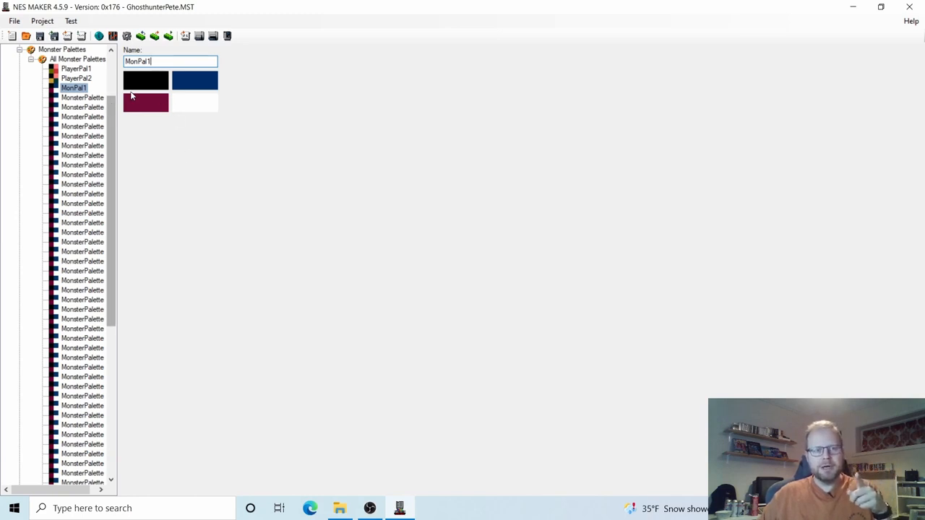
left_click(85, 80)
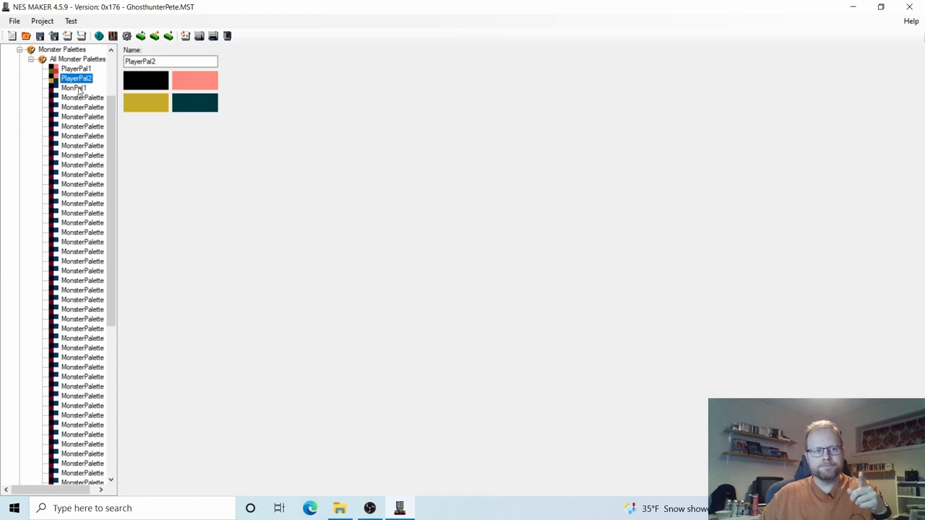
left_click(78, 89)
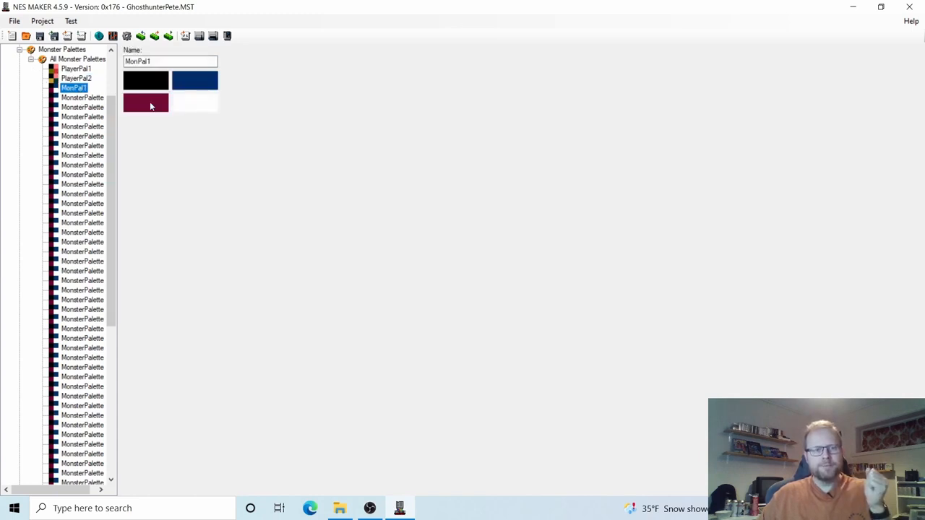
left_click(20, 49)
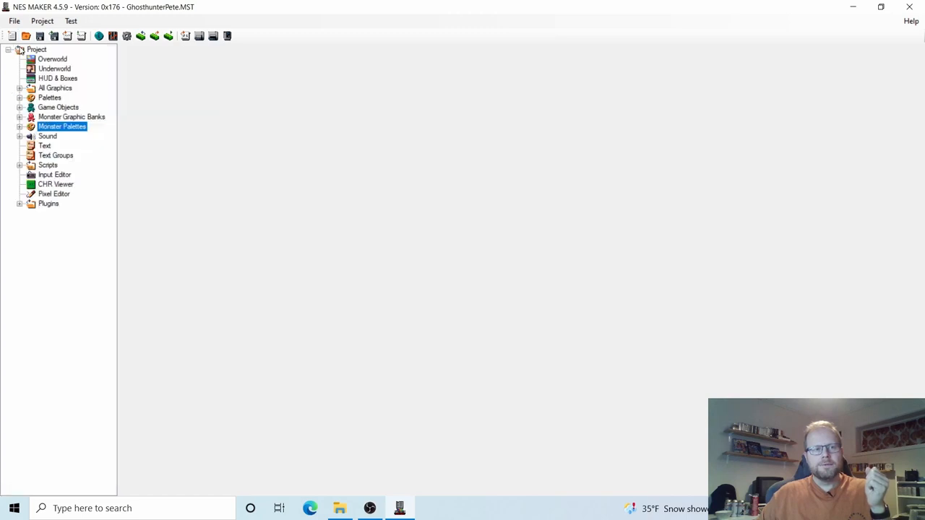
Step: Load the monster tileset Monster_0_00.bmp into the Pixel Editor
left_click(54, 195)
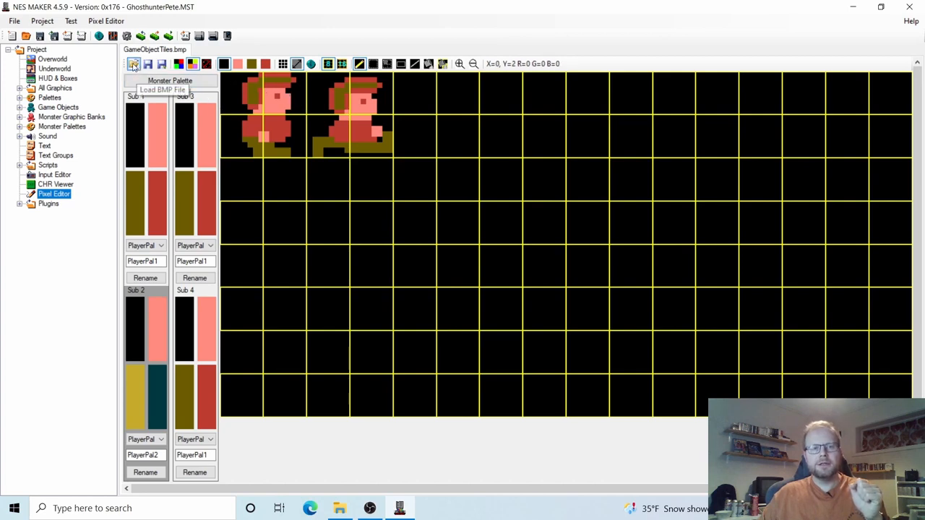
left_click(133, 65)
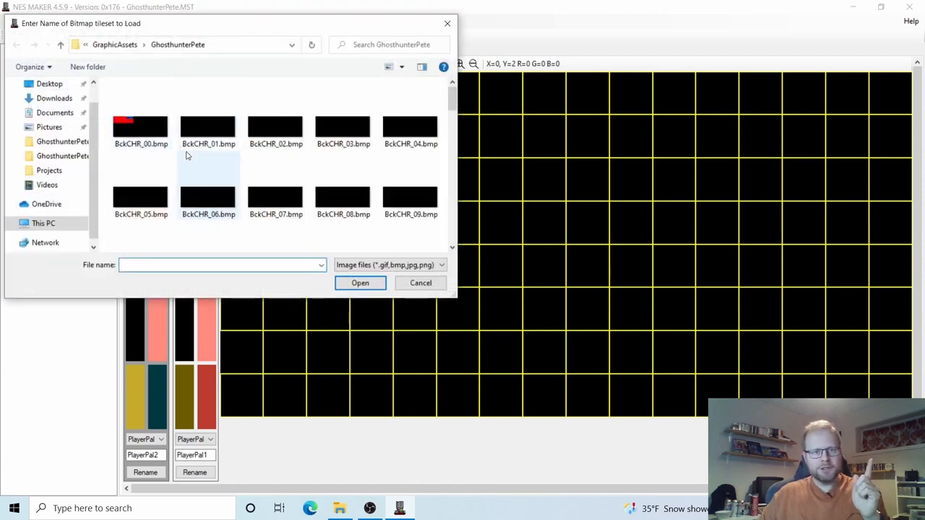
scroll(281, 142, "down", 2)
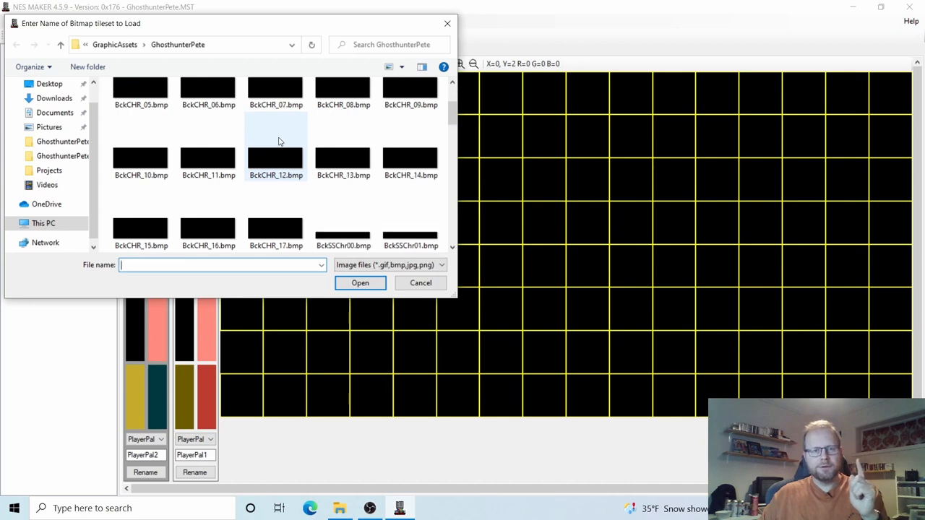
scroll(280, 142, "down", 1)
scroll(335, 131, "down", 4)
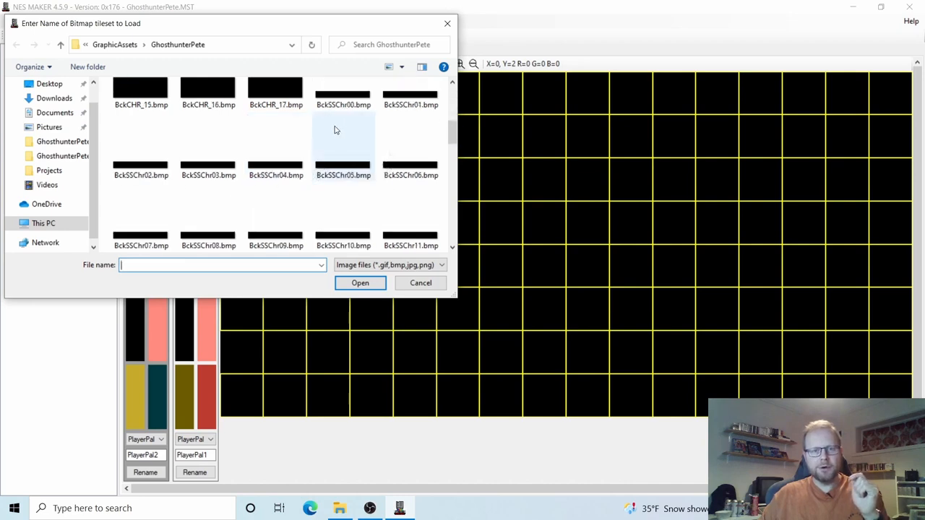
scroll(335, 131, "down", 3)
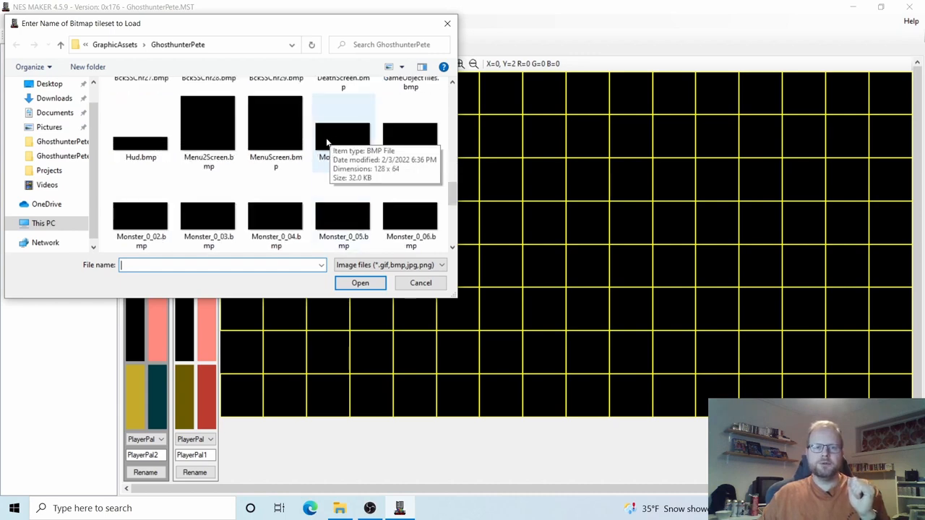
left_click(329, 139)
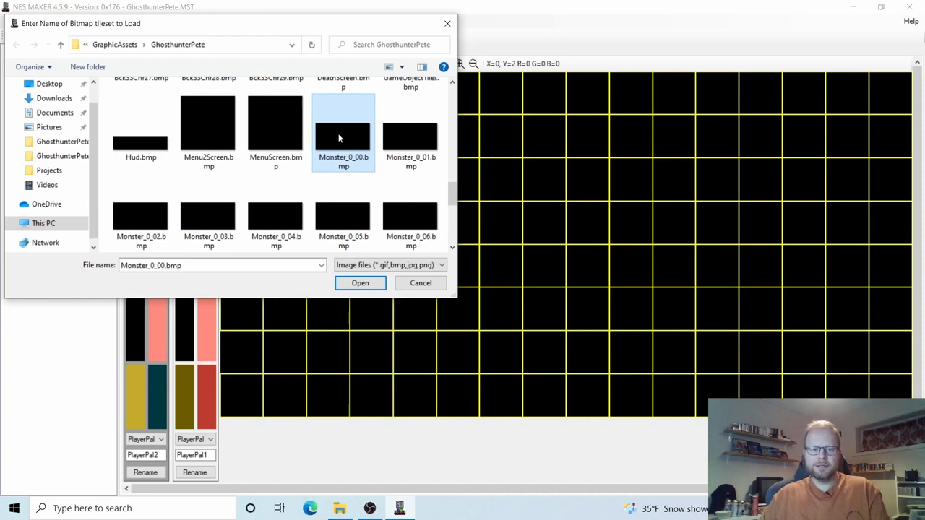
left_click(360, 283)
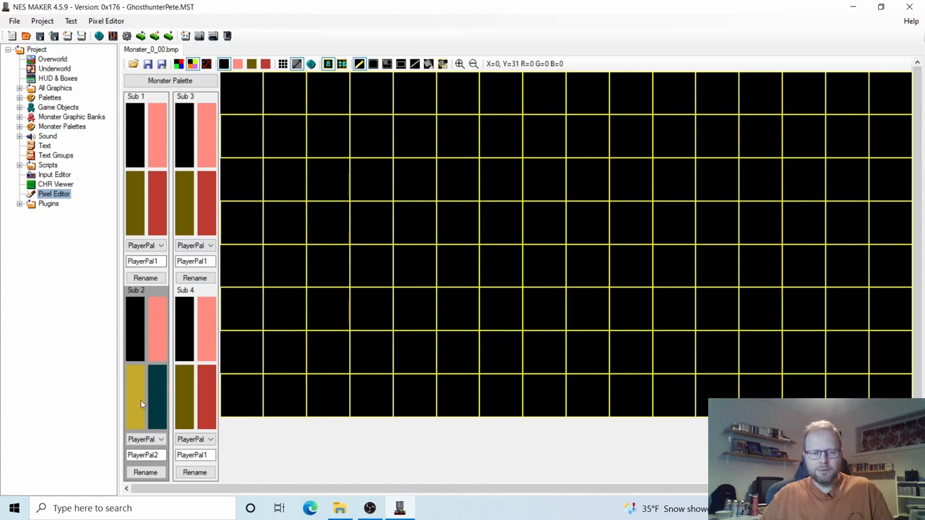
Step: Assign MonPal1 to Sub 3 and recolour its magenta swatch to red 16 and its blue swatch to grey 10
left_click(211, 245)
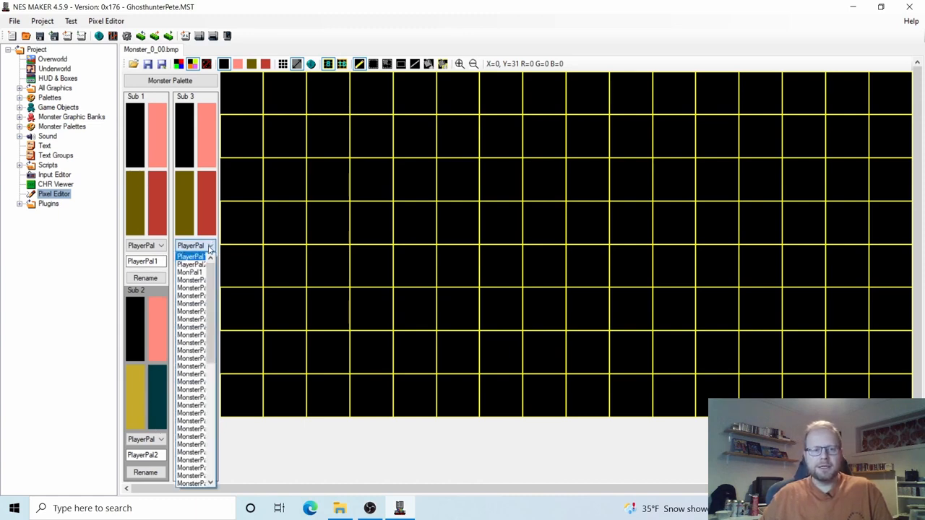
left_click(196, 273)
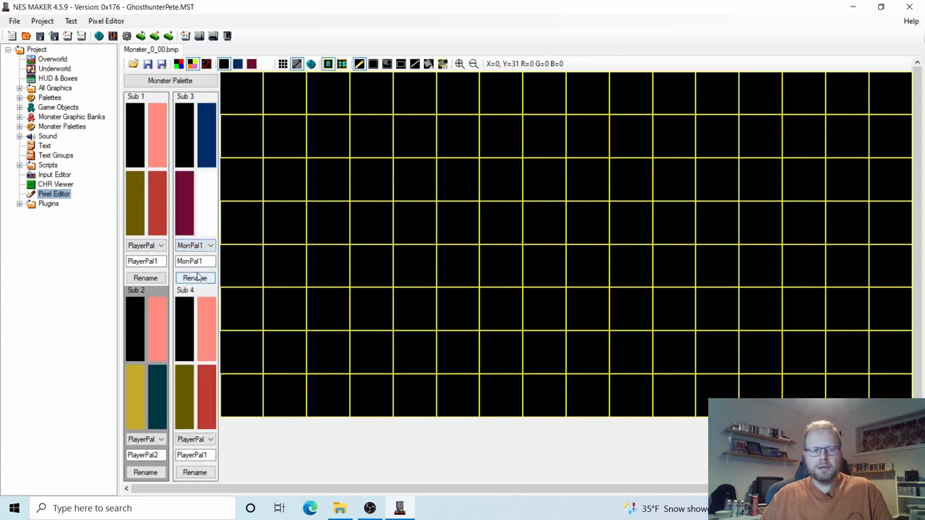
left_click(185, 203)
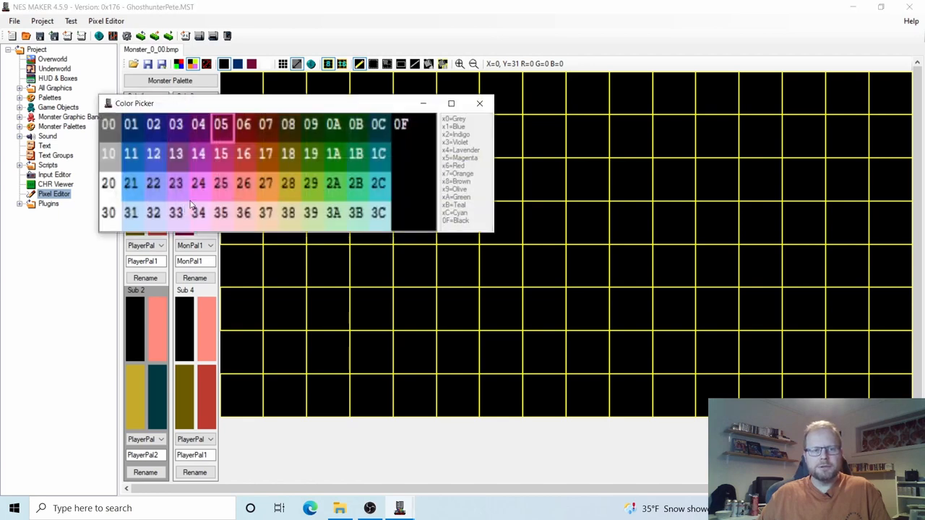
left_click(250, 156)
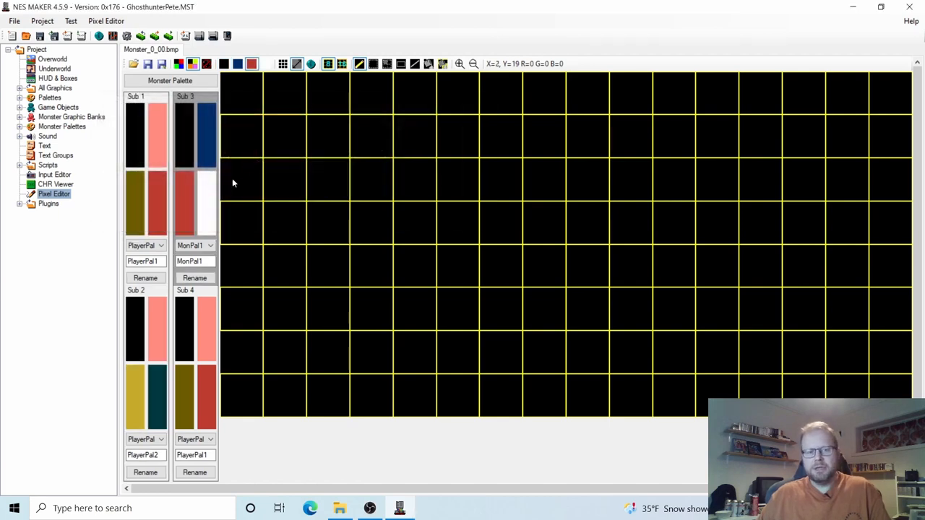
left_click(208, 144)
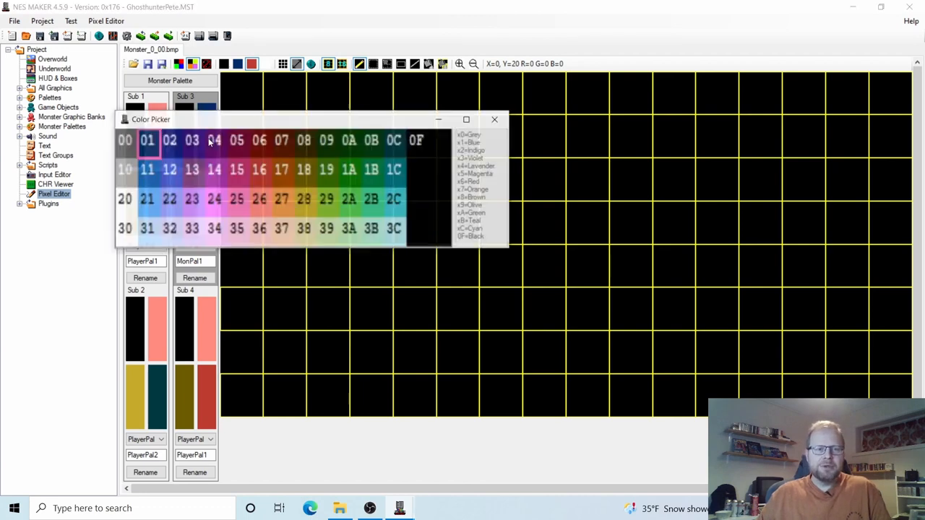
left_click(125, 177)
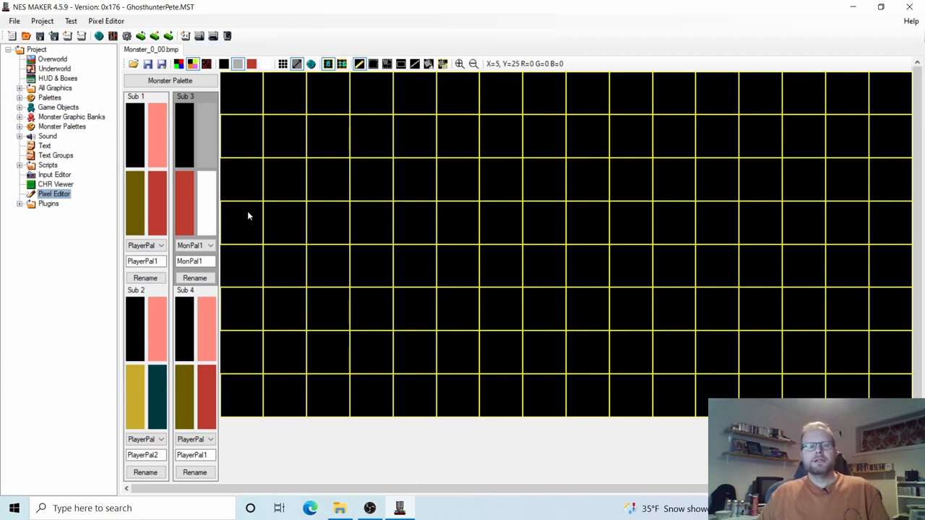
Step: Draw a ghost outline in white across the first two-by-two block of tiles and fill its body solid white
left_click(206, 202)
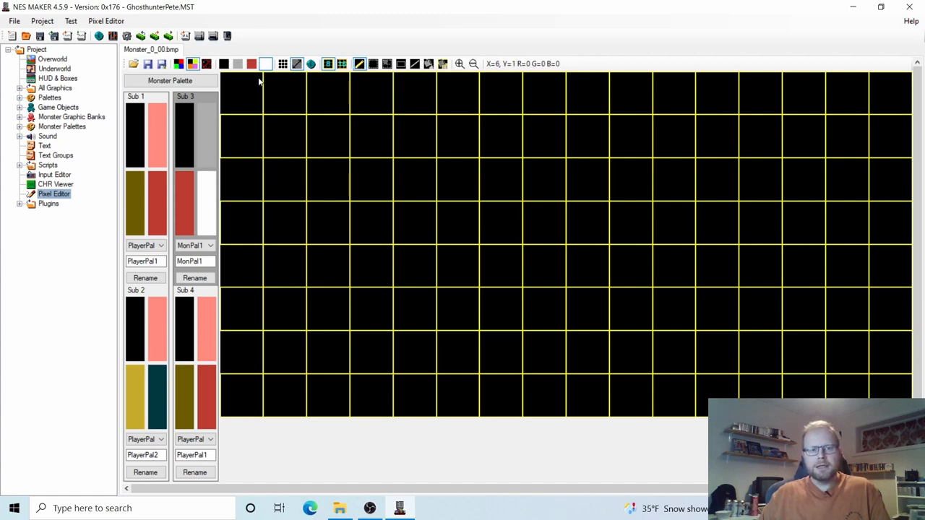
mouse_move(270, 155)
left_mouse_down()
mouse_move(244, 151)
mouse_move(233, 132)
mouse_move(232, 88)
mouse_move(244, 79)
mouse_move(278, 79)
mouse_move(282, 116)
mouse_move(295, 125)
mouse_move(286, 132)
mouse_move(301, 150)
mouse_move(274, 146)
left_mouse_up()
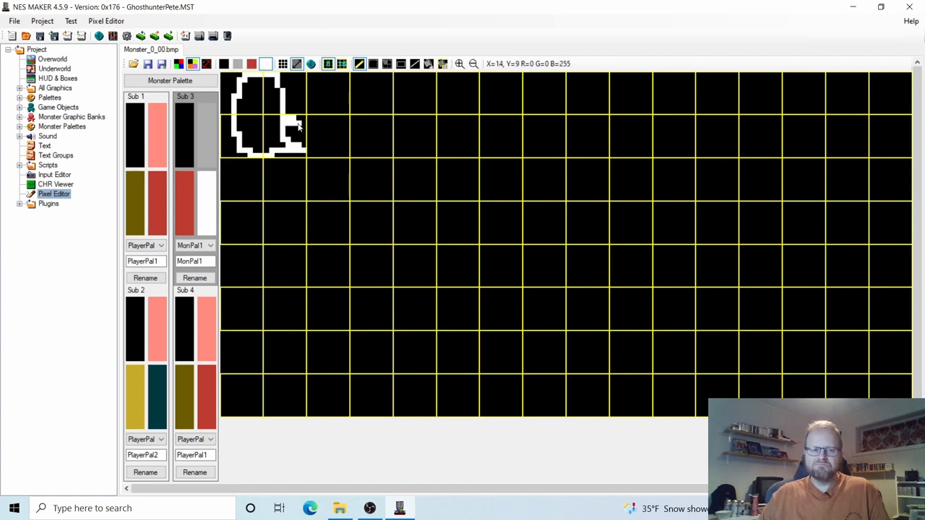
left_click(186, 128)
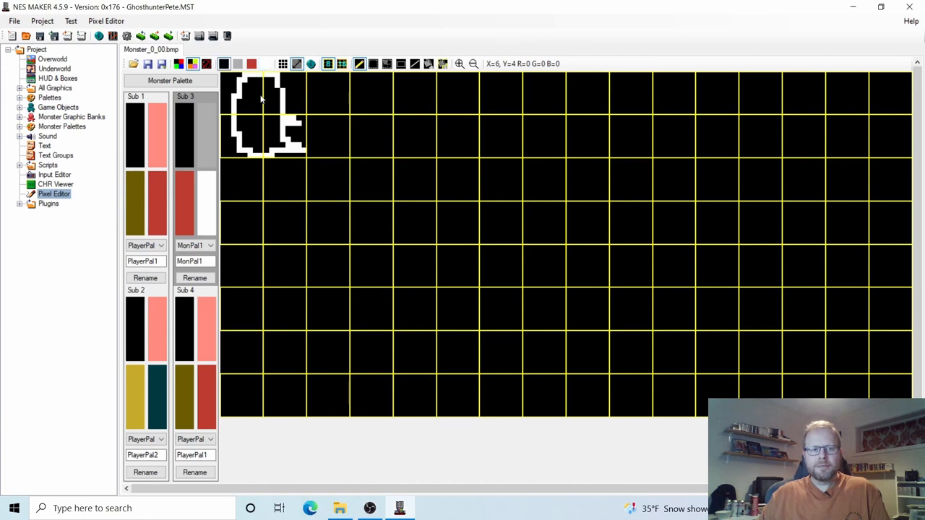
left_click(206, 206)
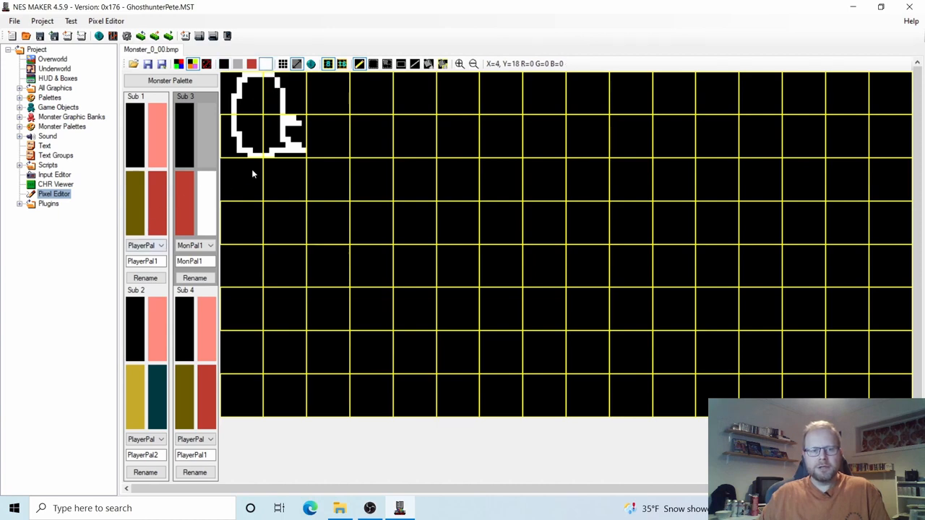
mouse_move(249, 147)
left_mouse_down()
mouse_move(244, 101)
mouse_move(239, 109)
mouse_move(253, 81)
mouse_move(246, 94)
mouse_move(281, 94)
mouse_move(278, 139)
mouse_move(287, 112)
left_mouse_up()
left_click(277, 107)
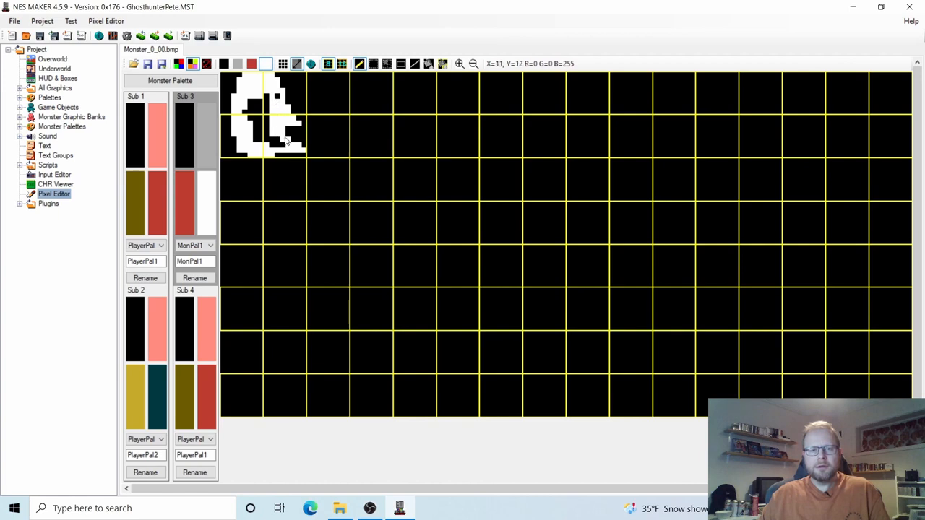
mouse_move(286, 141)
left_mouse_down()
mouse_move(276, 147)
mouse_move(254, 108)
mouse_move(237, 120)
mouse_move(258, 117)
mouse_move(253, 146)
mouse_move(276, 97)
left_mouse_up()
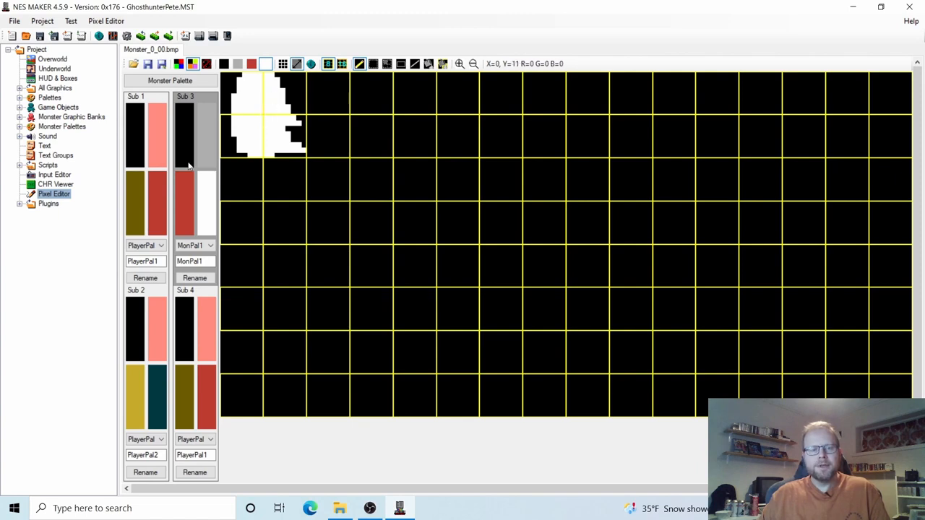
Step: Paint a small red eye on the upper part of the ghost's body using the Sub 3 red
left_click(184, 202)
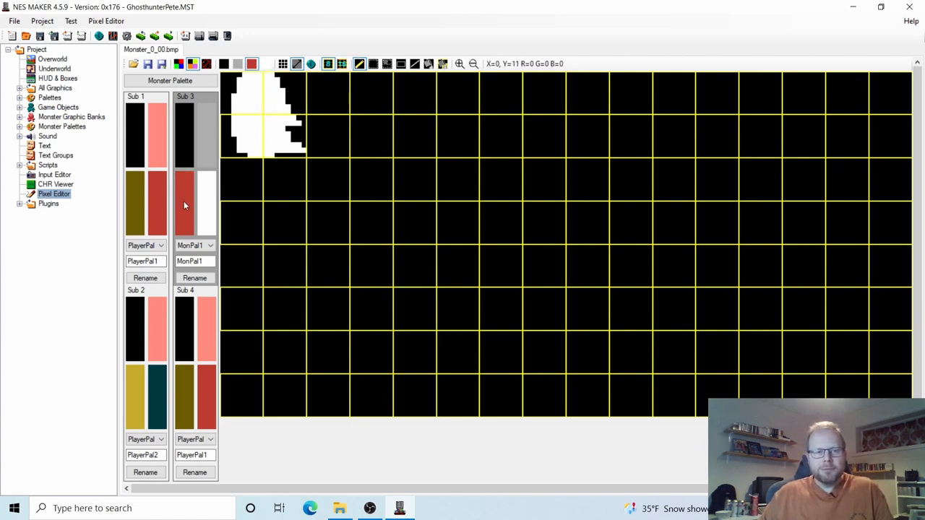
left_click(245, 102)
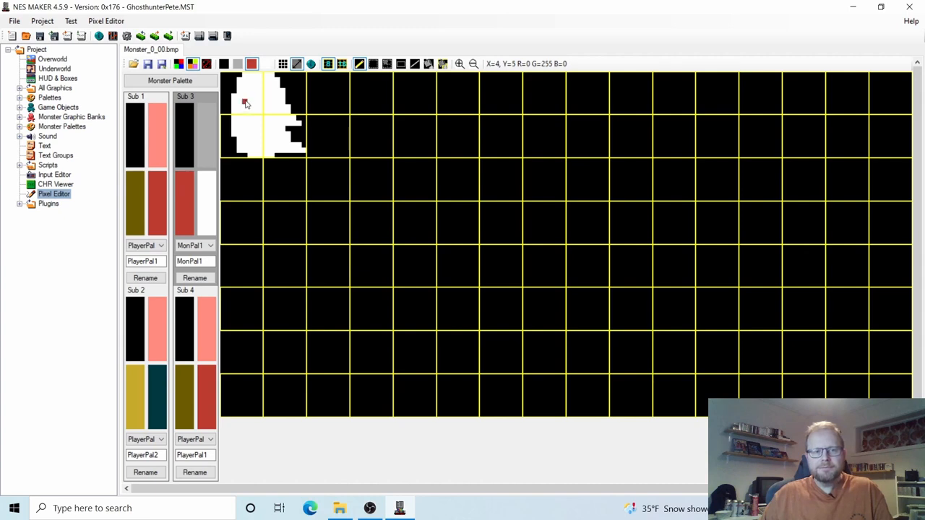
mouse_move(245, 102)
left_mouse_down()
mouse_move(258, 96)
mouse_move(249, 101)
left_mouse_up()
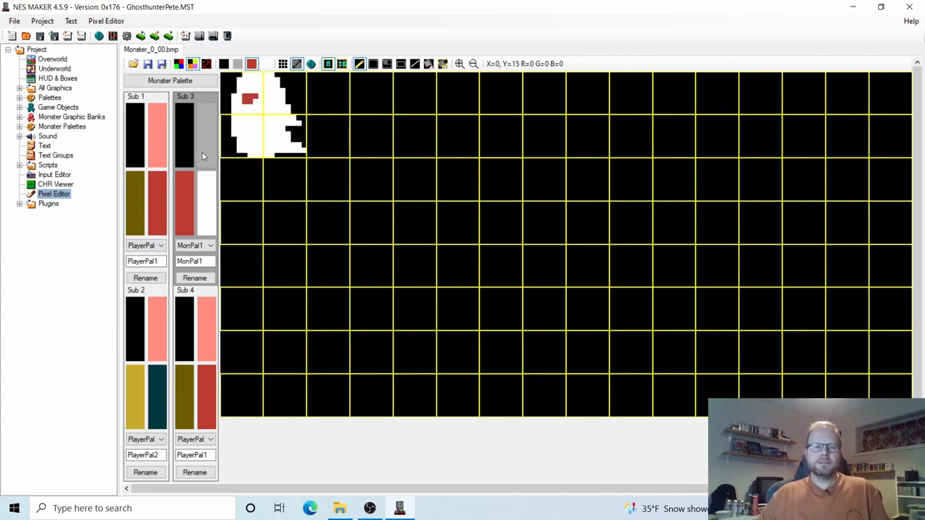
Step: Add two grey shading strokes along the ghost's trailing side and trim the lower stroke with white
left_click(205, 148)
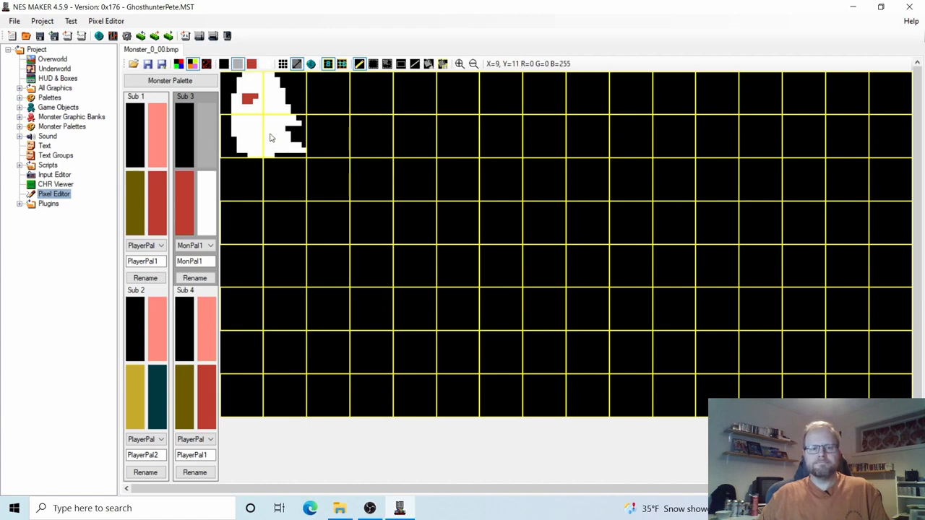
left_click_drag(263, 137, 278, 155)
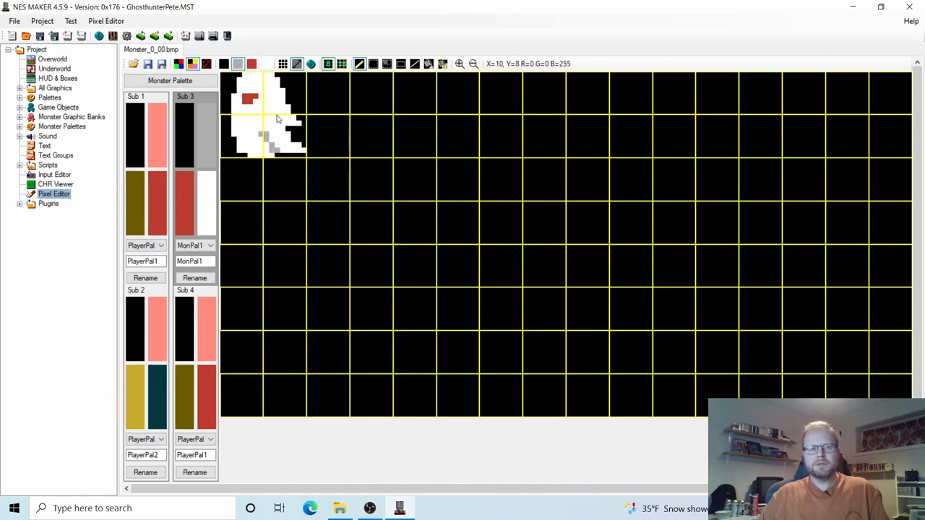
left_click_drag(274, 110, 286, 126)
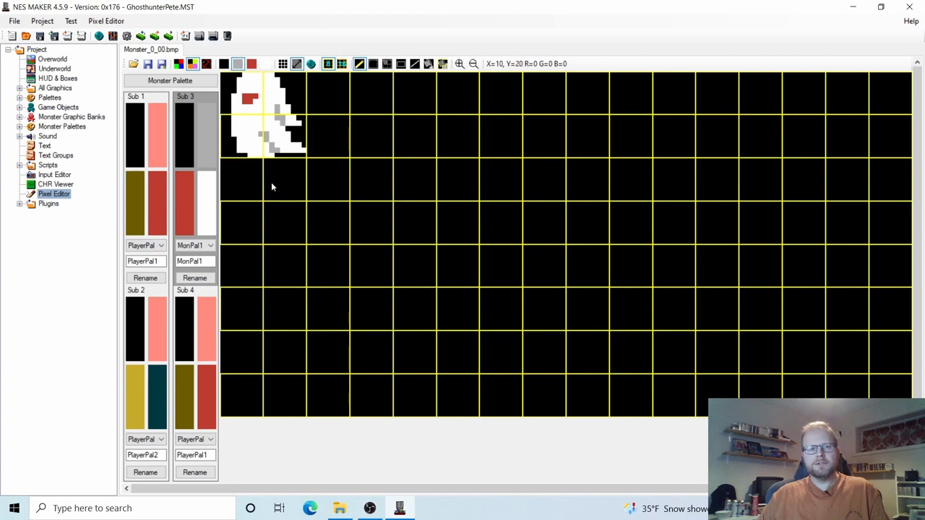
left_click(208, 211)
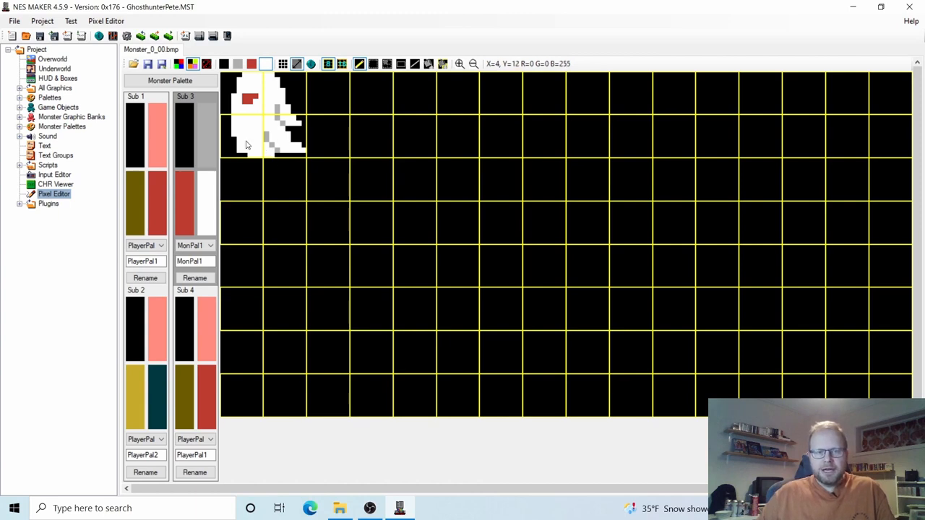
Step: Copy the finished ghost from the first two-by-two block of tiles into the neighbouring two-by-two block
left_click(387, 65)
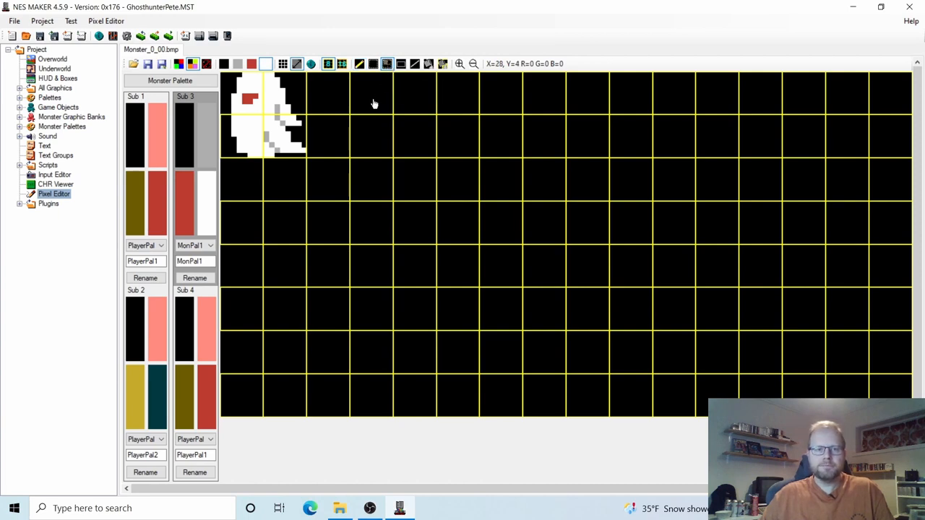
left_click_drag(242, 89, 273, 134)
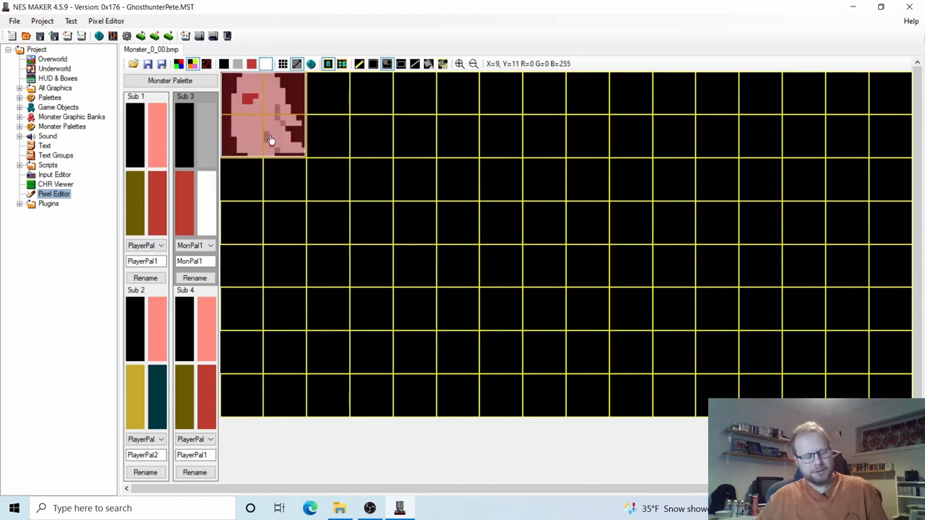
left_click(267, 142)
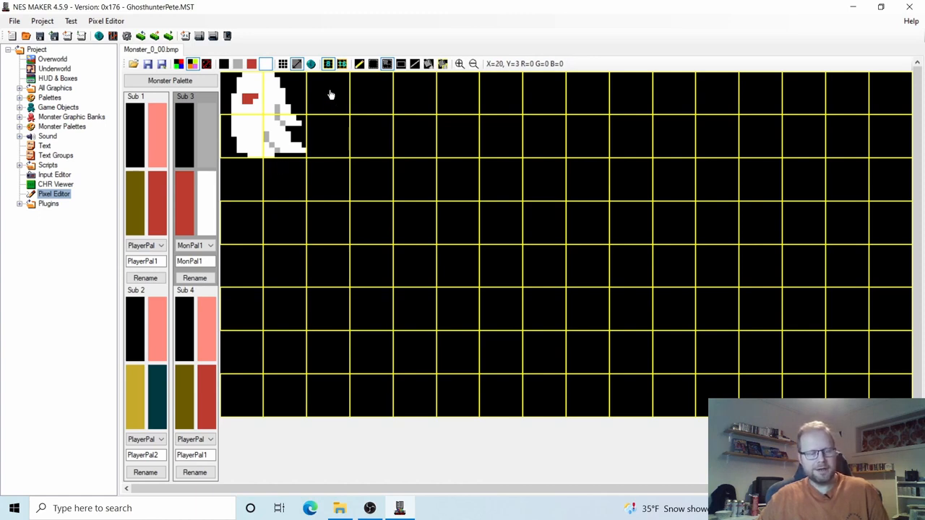
key("ctrl+v")
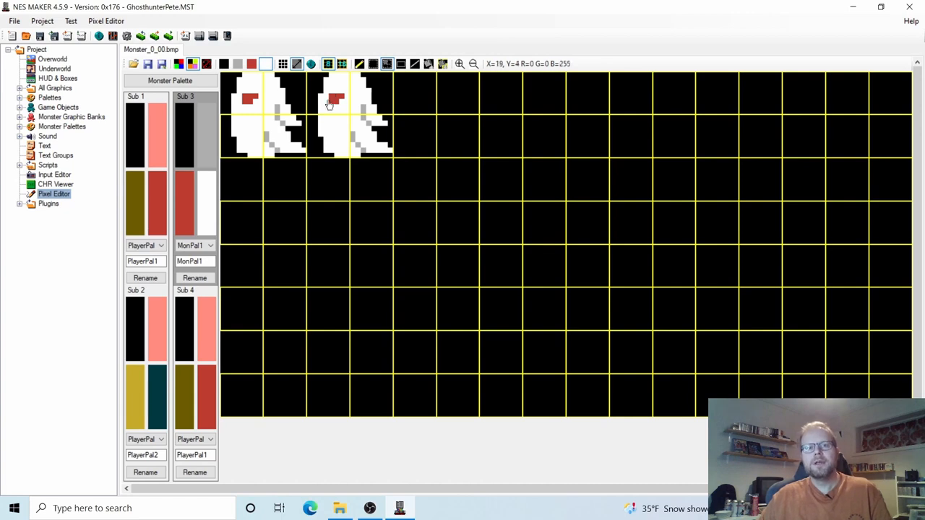
Step: Select the pixels of the second ghost and shift them down by one pixel
left_click(372, 65)
left_click_drag(318, 73, 392, 161)
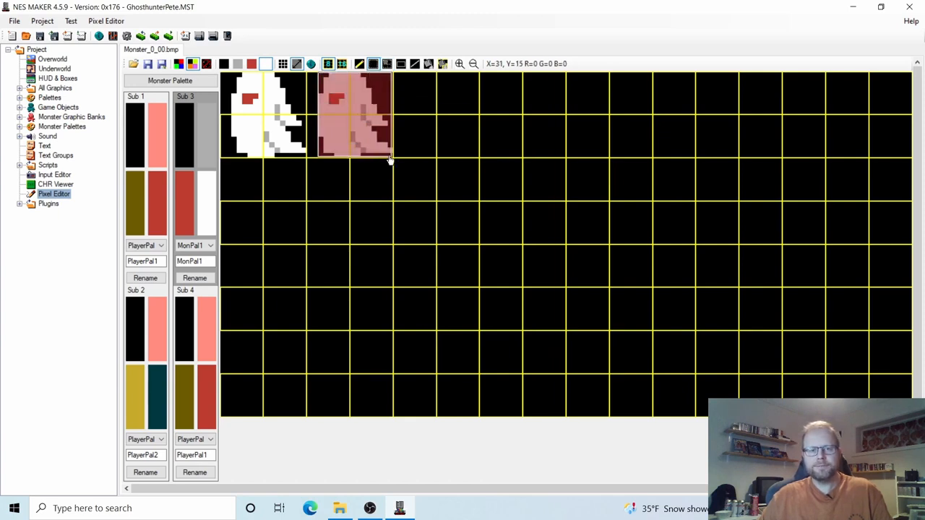
left_click(353, 120)
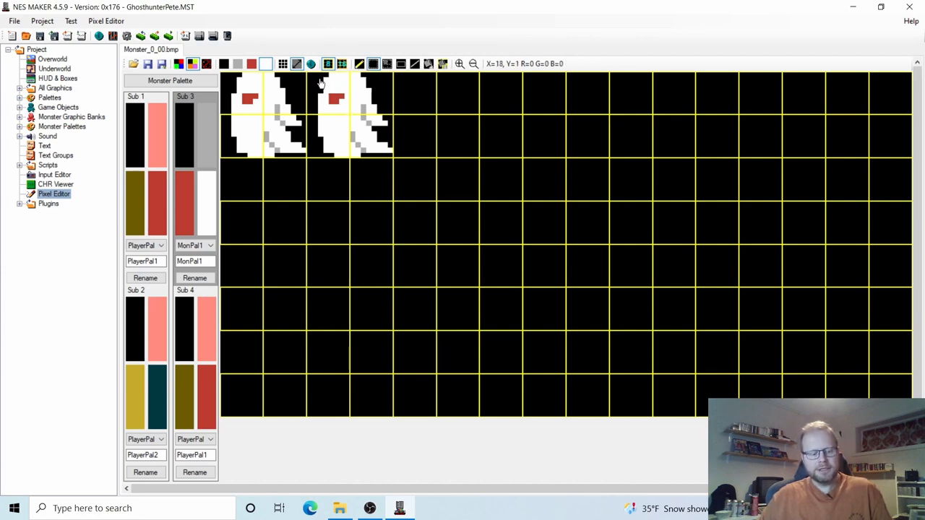
left_click_drag(321, 83, 321, 86)
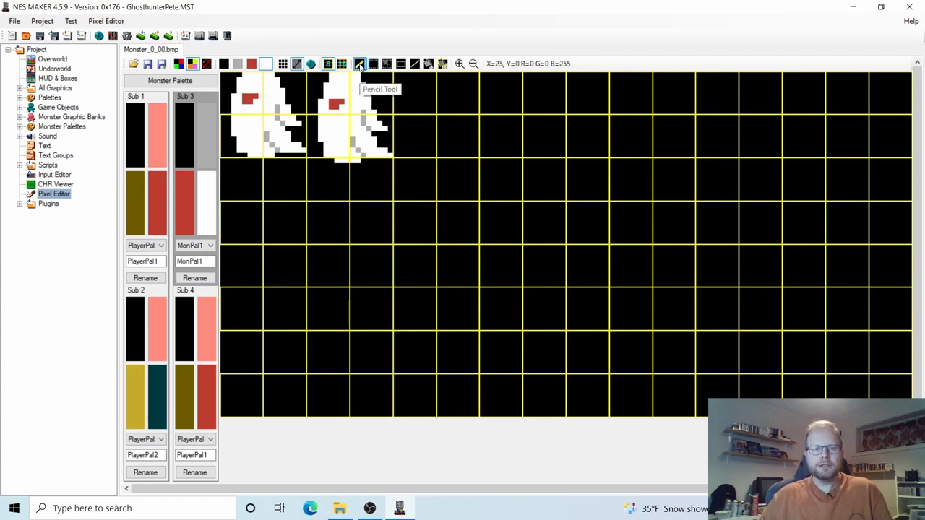
Step: Erase the second ghost's leftover top pixels and the overflow below its tiles, and trim its lower front edge using black
left_click(359, 64)
left_click(183, 139)
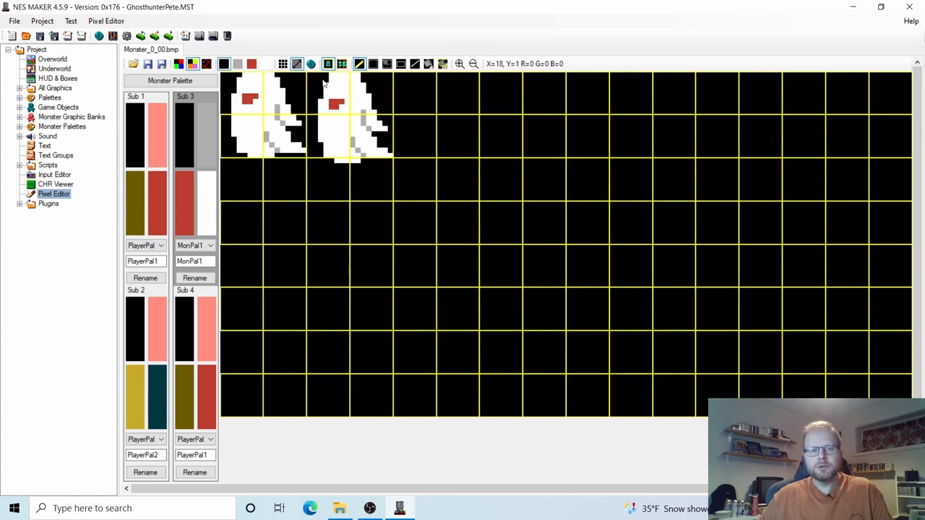
mouse_move(332, 79)
left_mouse_down()
mouse_move(362, 78)
mouse_move(369, 98)
left_mouse_up()
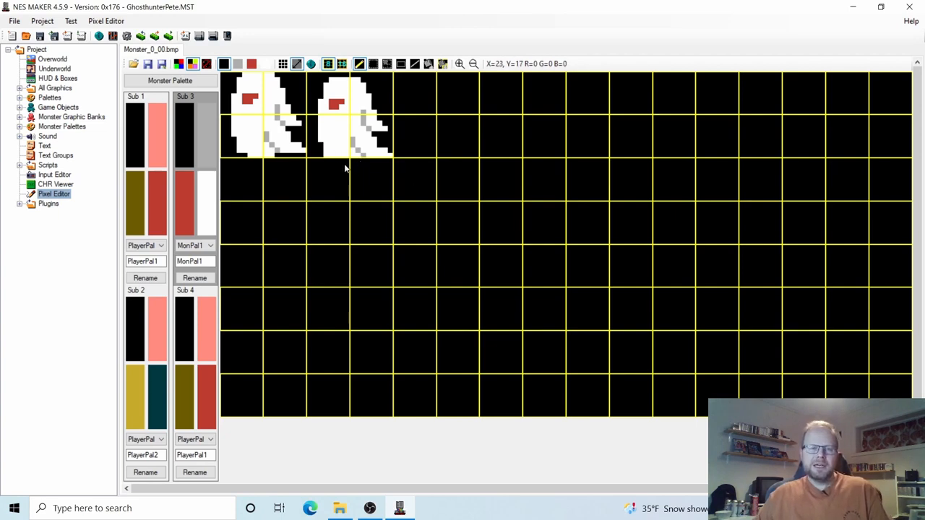
left_click_drag(320, 133, 322, 139)
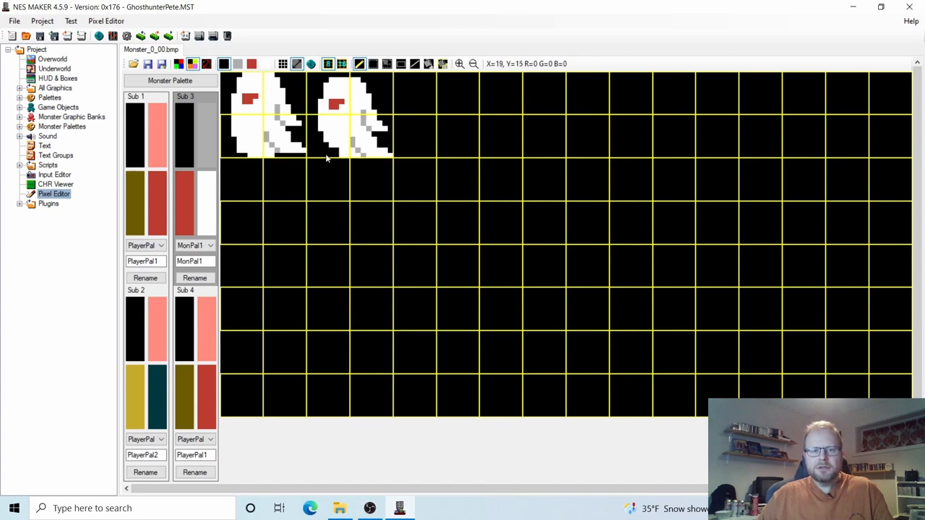
Step: Reshape the second ghost's two trailing tips with white pixels and cut the gap between them in black
left_click(201, 218)
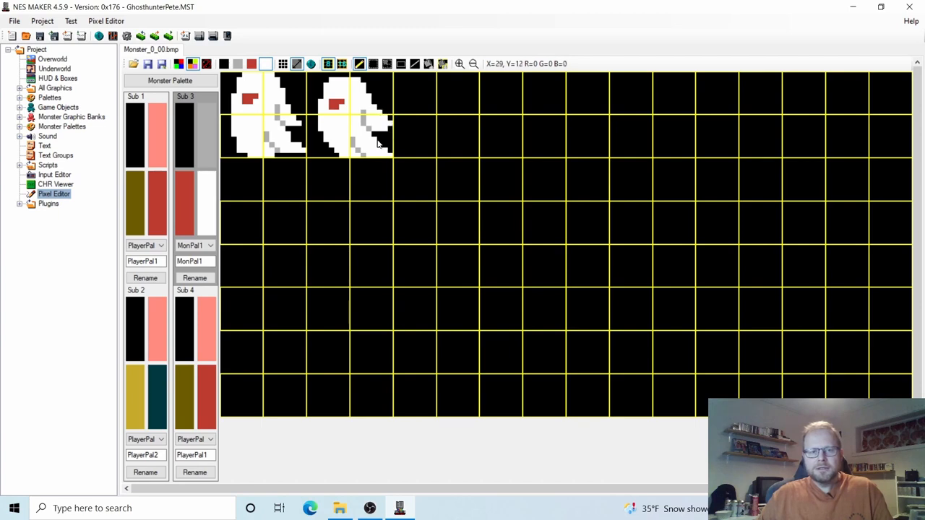
left_click_drag(378, 143, 395, 152)
left_click(179, 153)
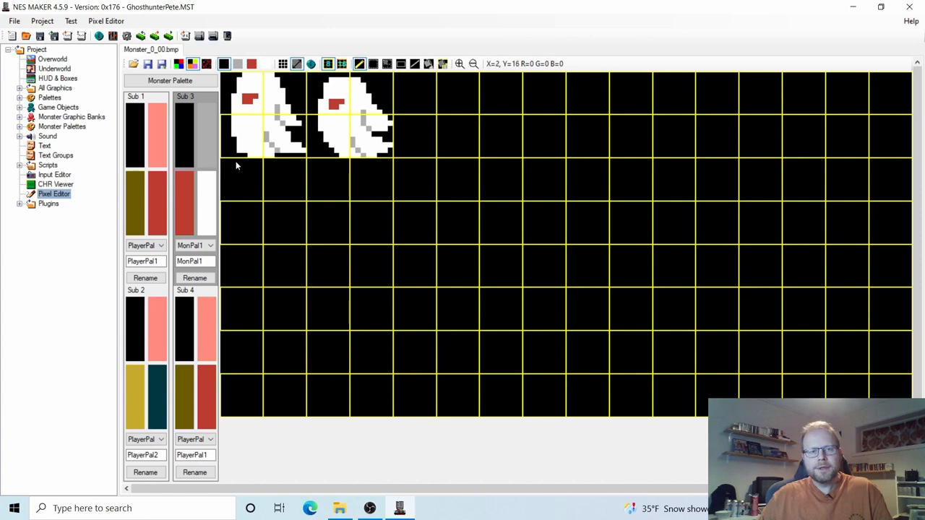
left_click(206, 202)
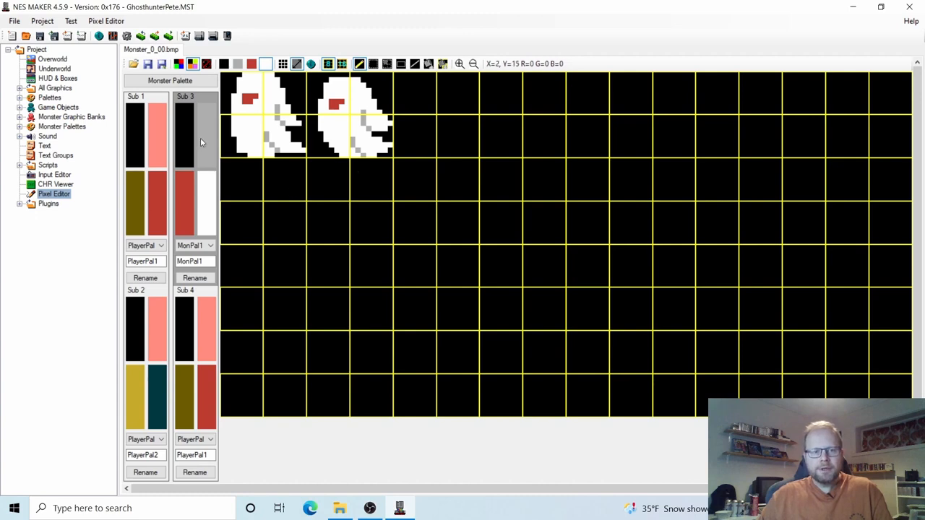
Step: Redraw the second ghost's two shading strokes as diagonals in the Sub 3 grey and trim them with white
left_click(201, 143)
mouse_move(369, 122)
left_mouse_down()
mouse_move(382, 138)
mouse_move(365, 148)
mouse_move(372, 152)
left_mouse_up()
left_click(201, 189)
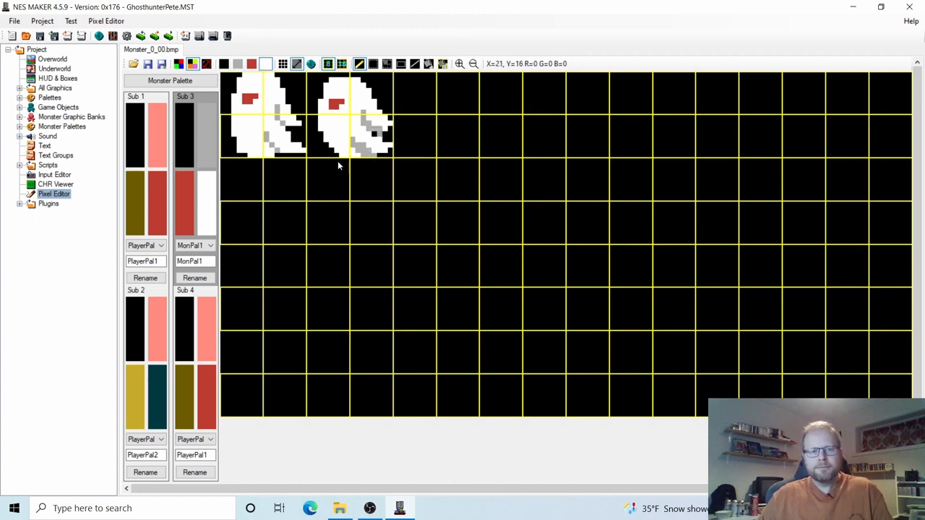
left_click_drag(359, 151, 370, 155)
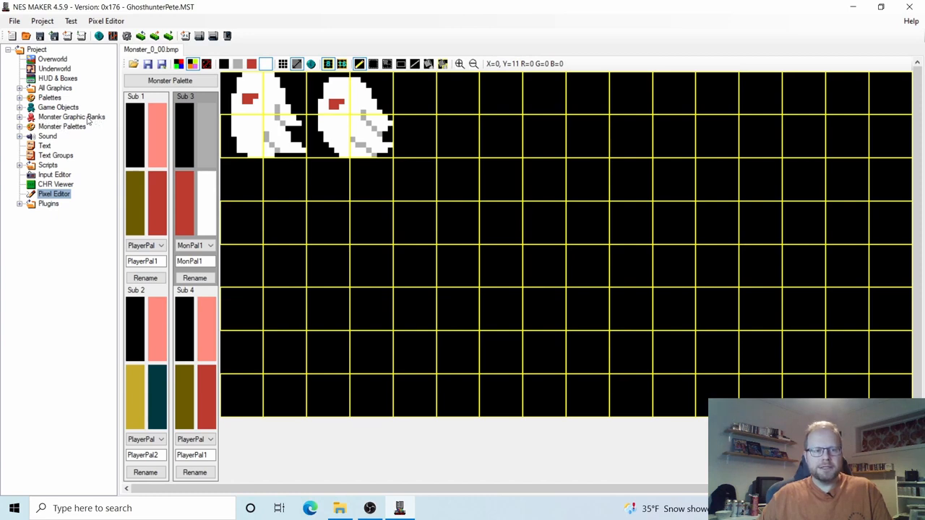
Step: Open the Monsters editor of Graphics Bank 0 and look over the list of game objects
left_click(20, 118)
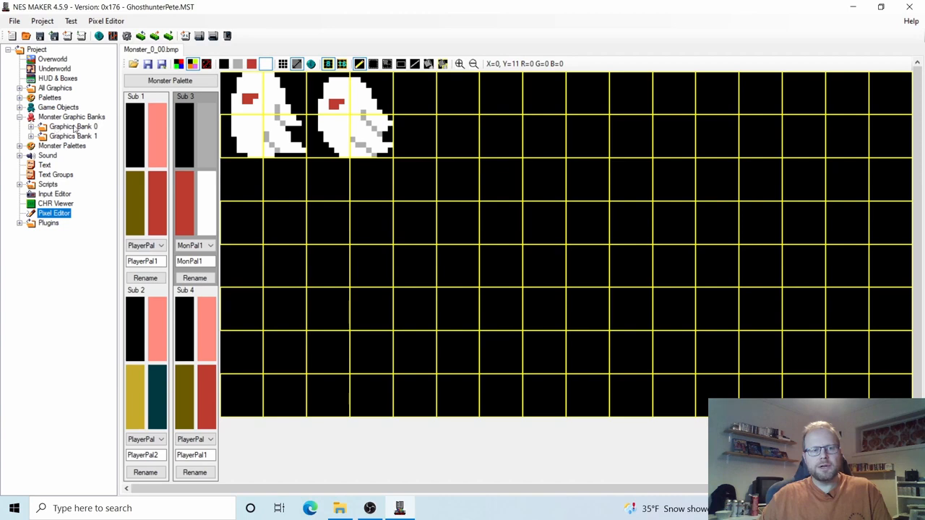
left_click(32, 127)
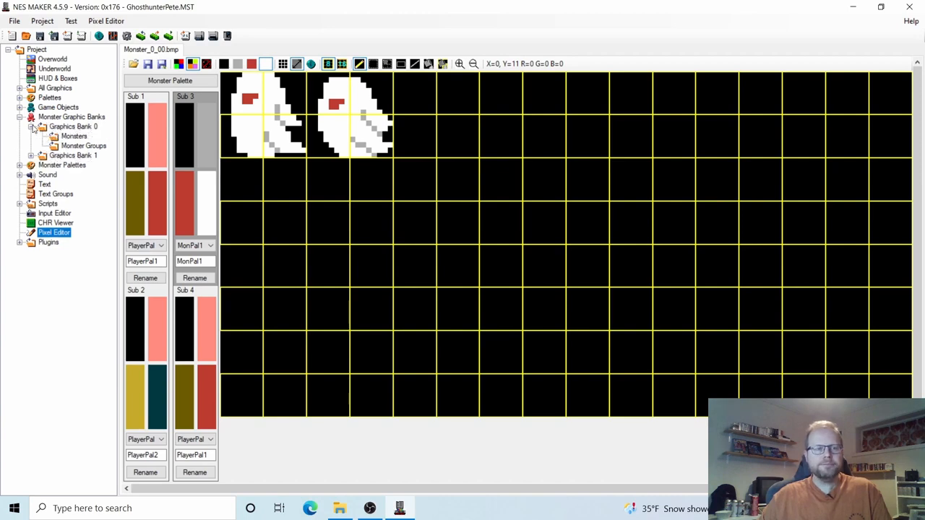
left_click(73, 136)
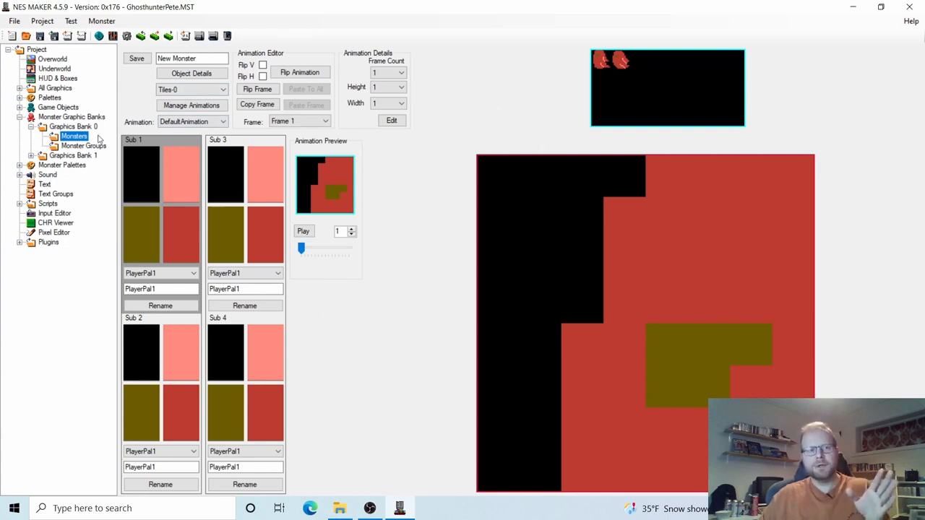
left_click(20, 108)
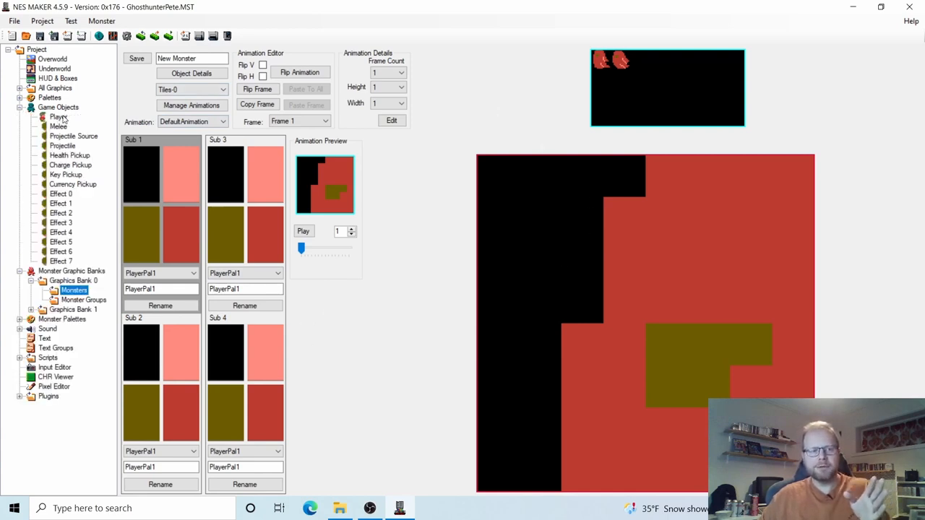
left_click(20, 108)
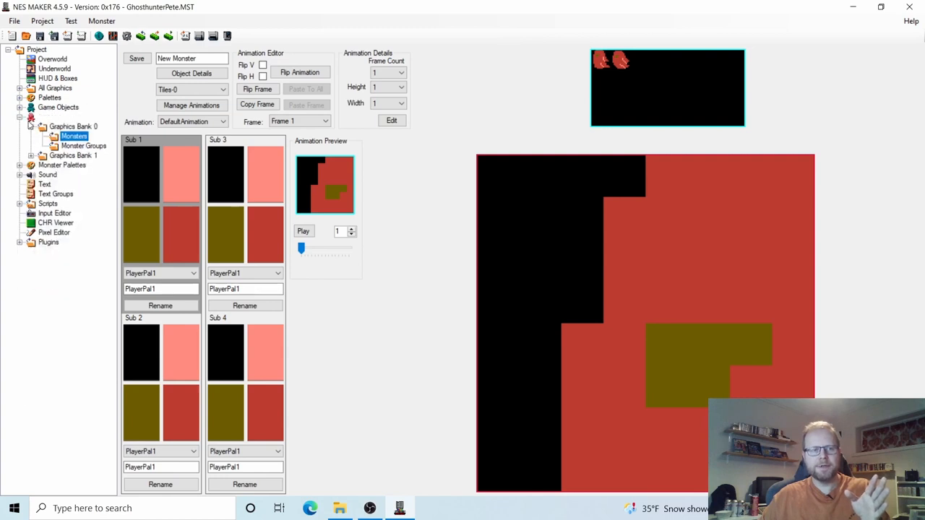
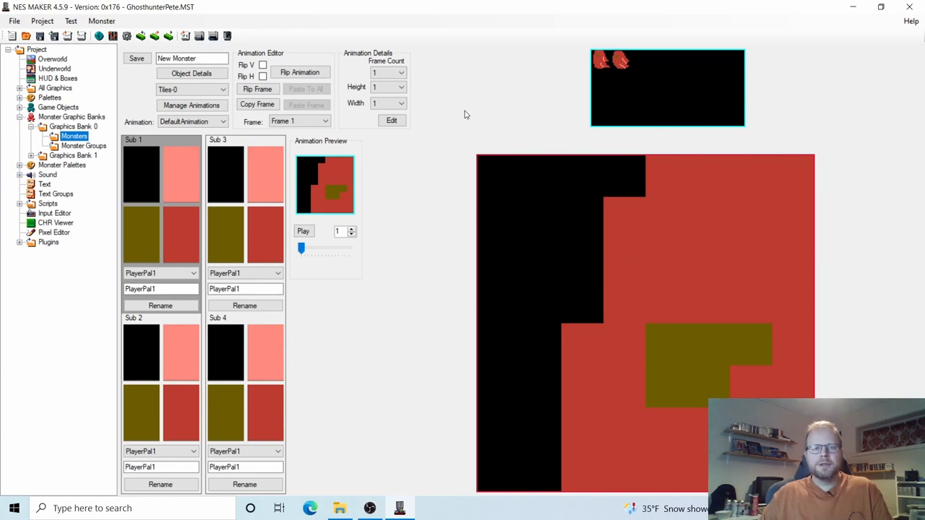
Step: Set the new monster's animation size to height 2 and width 2
left_click(394, 89)
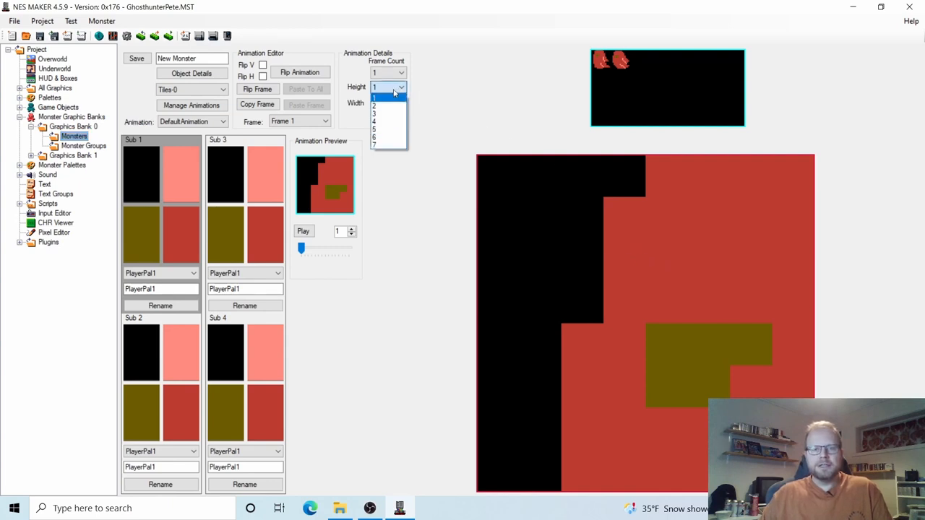
left_click(386, 107)
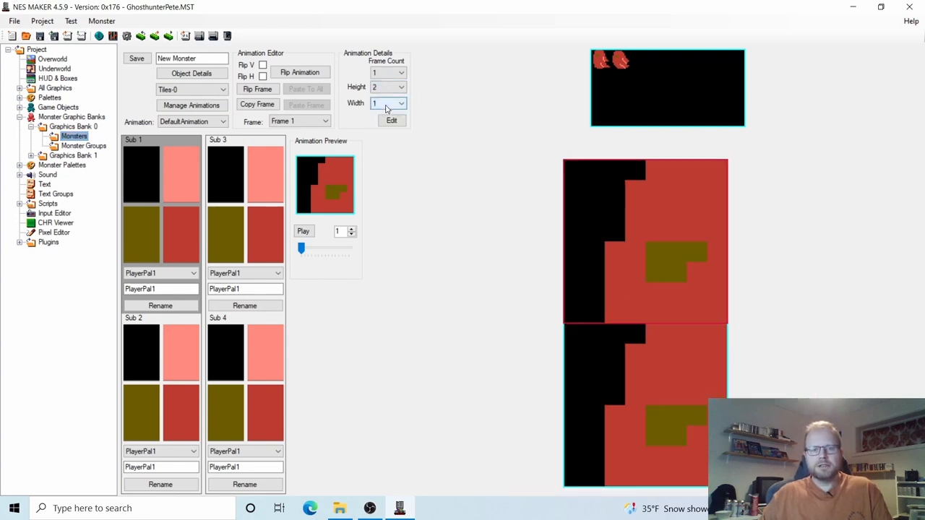
left_click(401, 103)
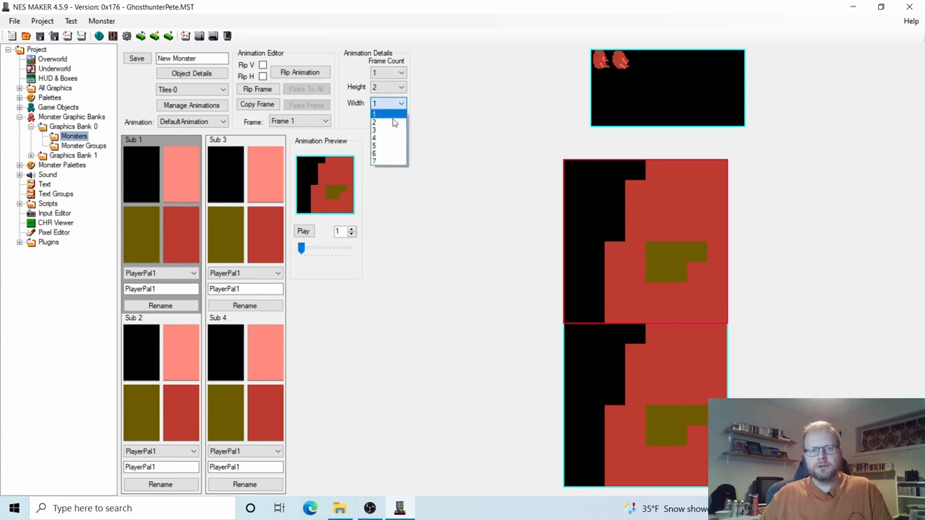
left_click(392, 122)
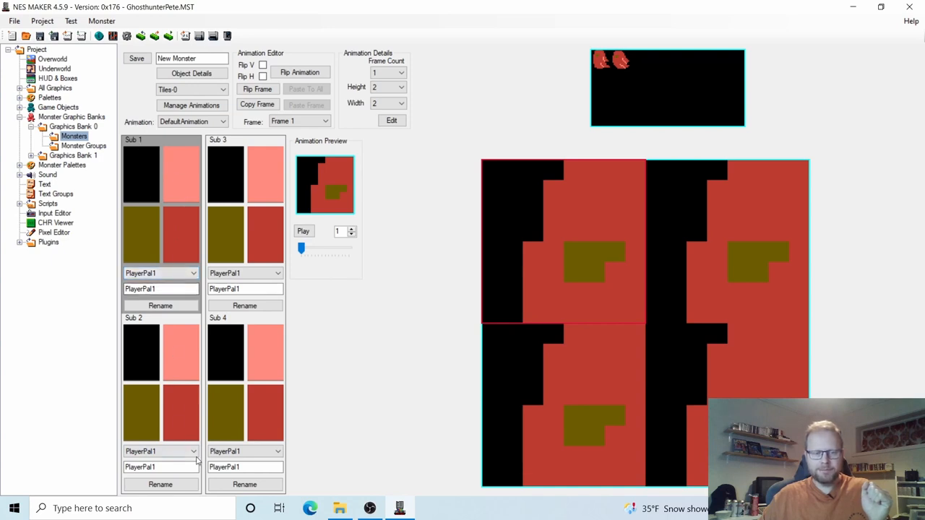
Step: Assign PlayerPal2 to Sub 2 and MonPal1 to Sub 3 for the new monster
left_click(166, 451)
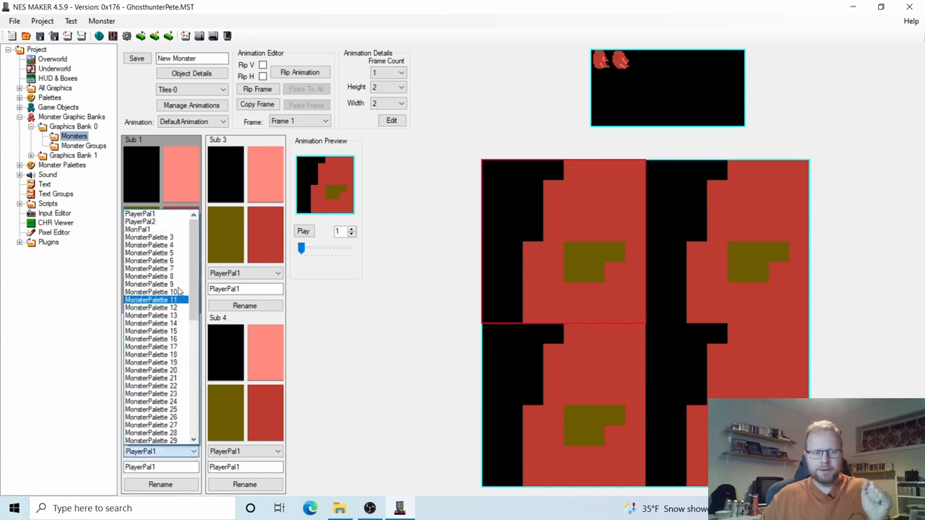
left_click(152, 221)
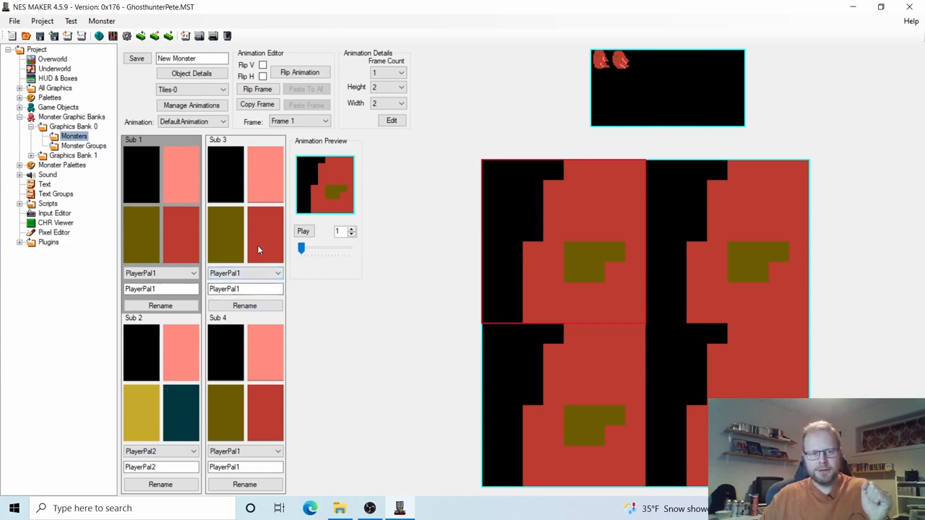
left_click(277, 274)
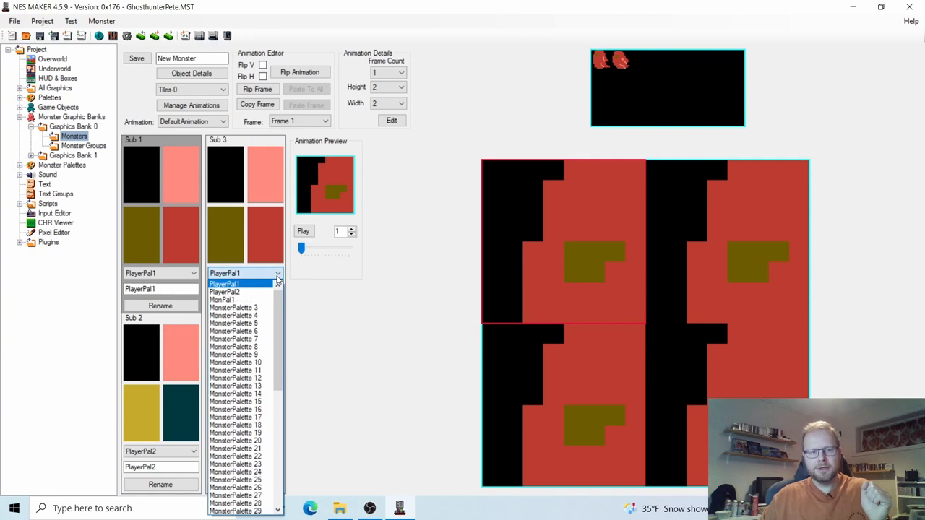
left_click(243, 299)
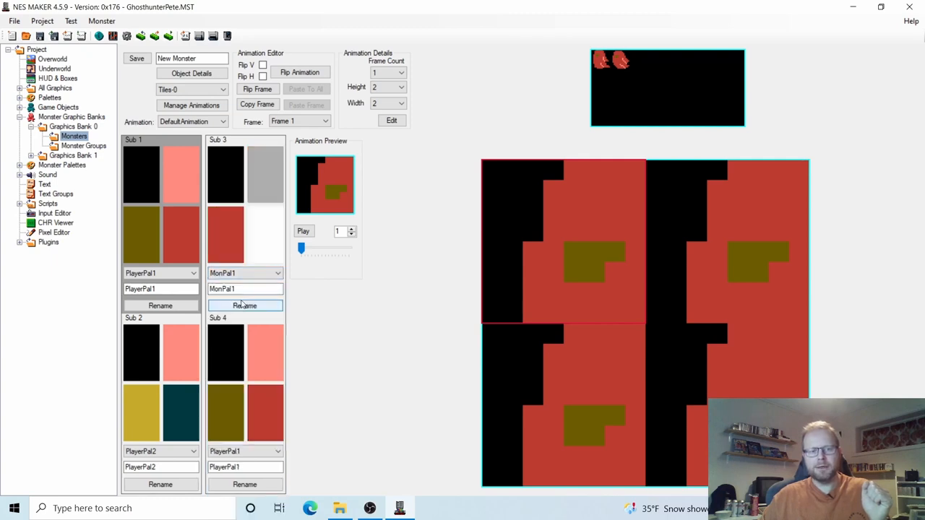
Step: Fill the four tiles of Frame 1 with the first ghost's tiles in the Sub 3 palette
left_click(265, 238)
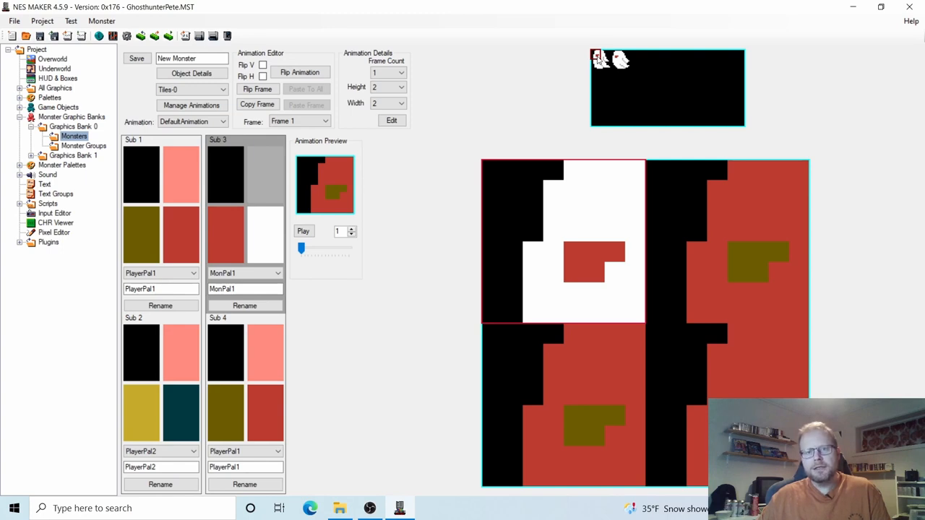
left_click(600, 62)
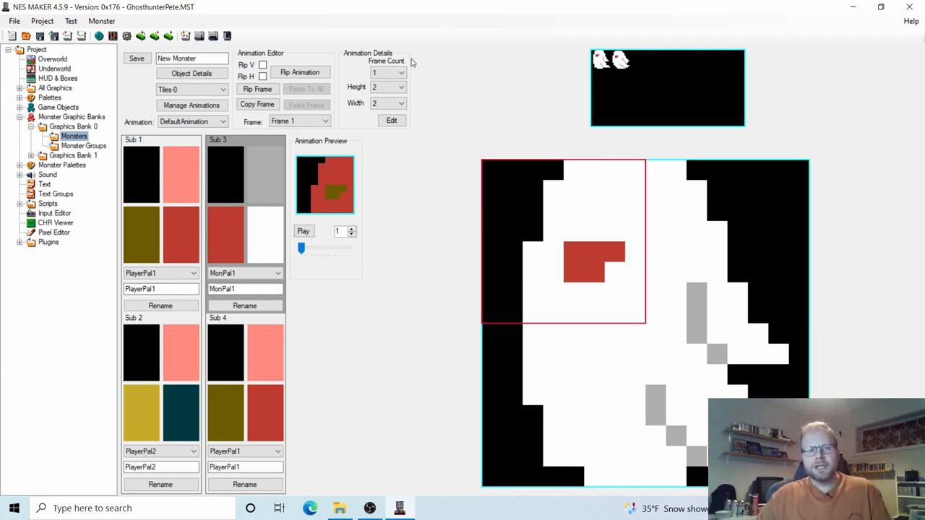
Step: Set the default animation's frame count to 2 and switch to Frame 2
left_click(396, 73)
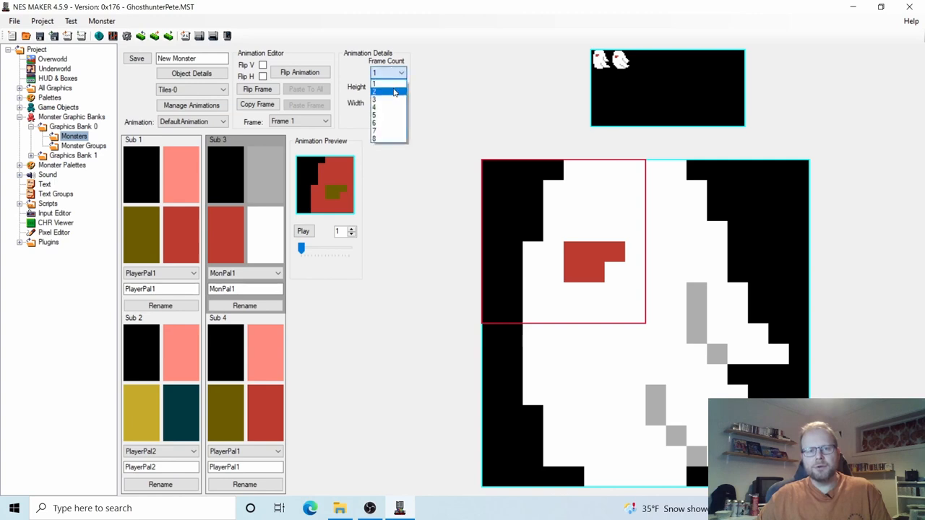
left_click(394, 93)
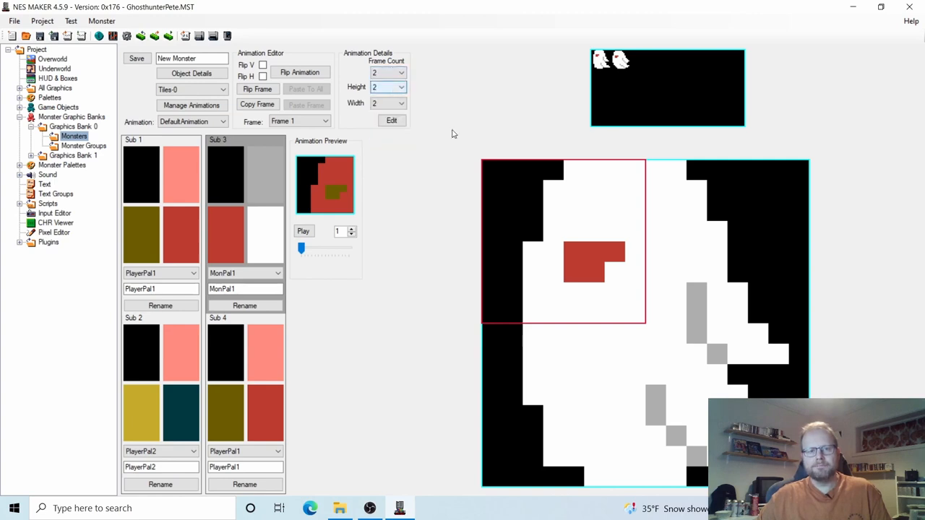
left_click(295, 123)
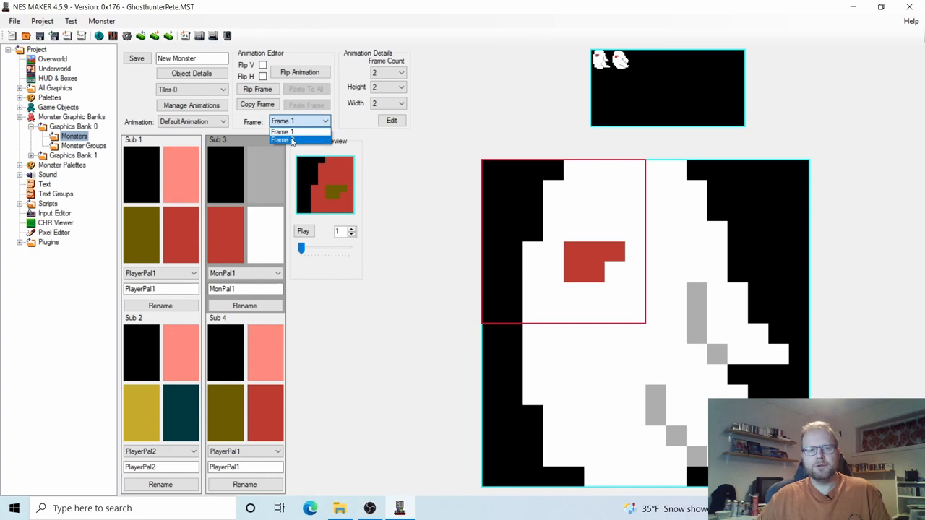
left_click(286, 139)
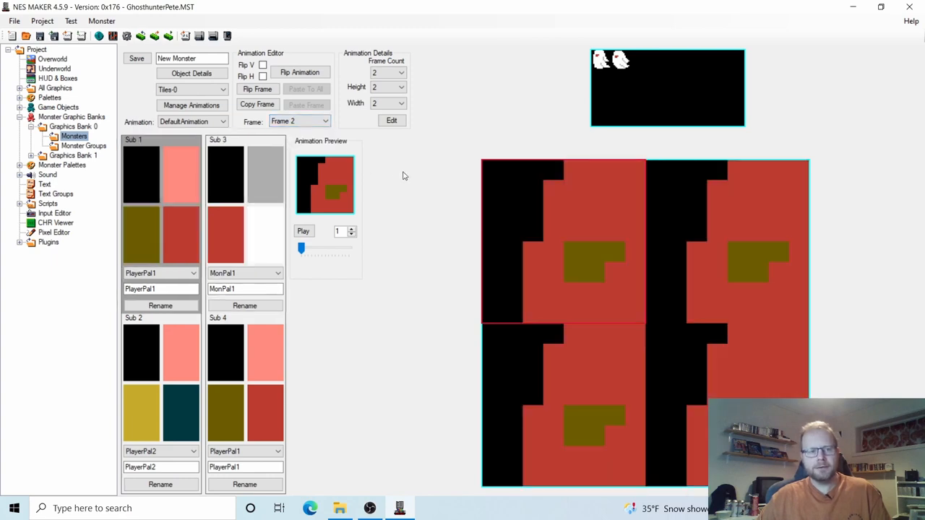
Step: Fill the four tiles of Frame 2 with the second ghost's tiles in the Sub 3 palette
left_click(261, 175)
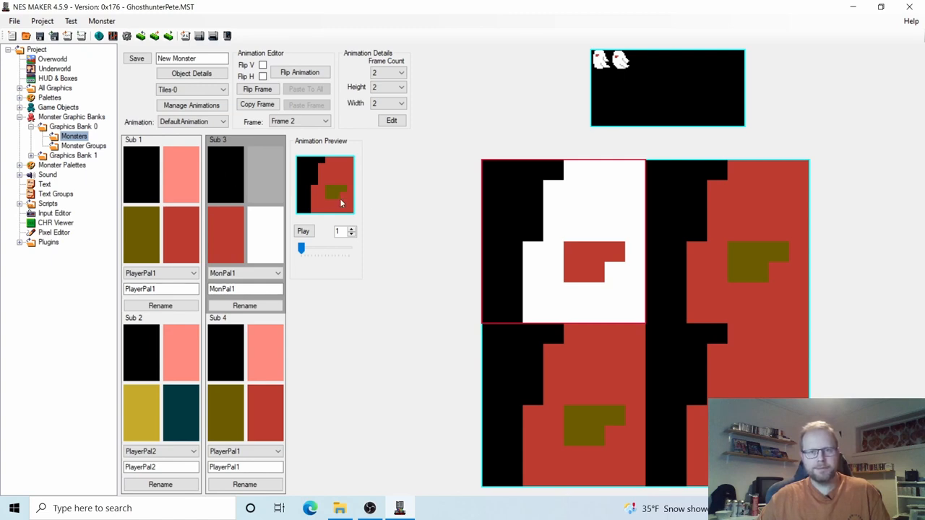
left_click(621, 64)
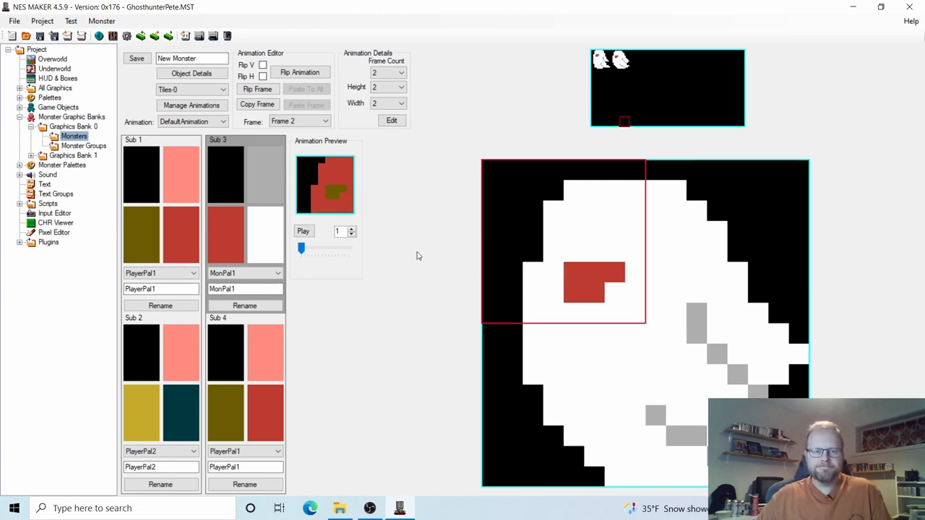
Step: Set the animation preview speed to 3 and play the two-frame ghost animation briefly
left_click(351, 229)
left_click(352, 229)
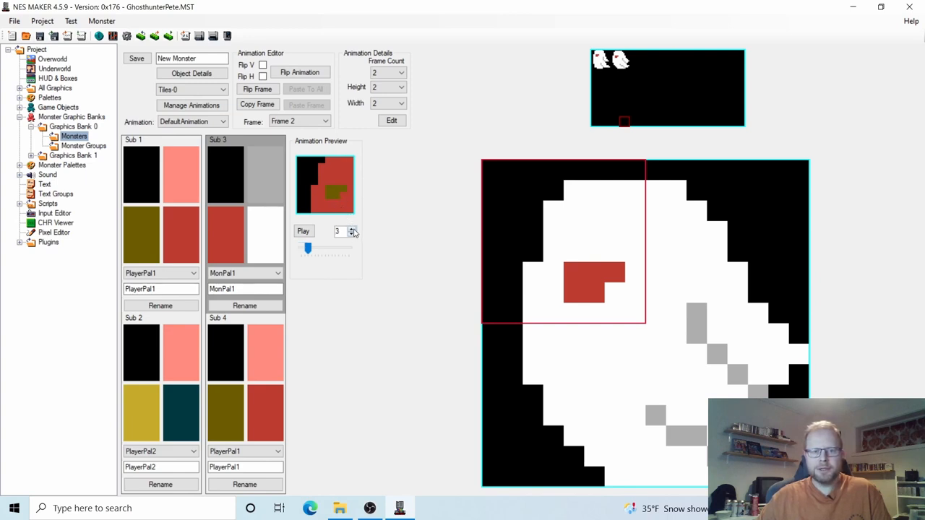
left_click(304, 231)
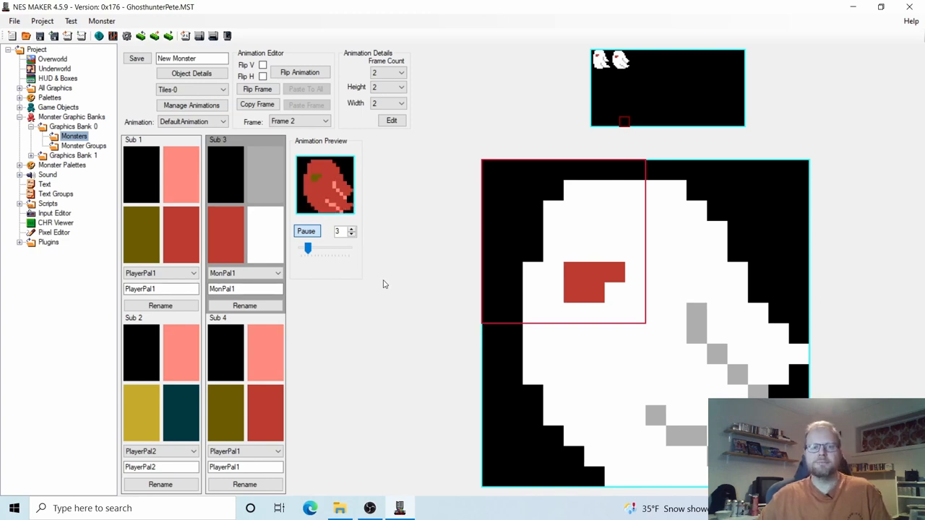
left_click(311, 234)
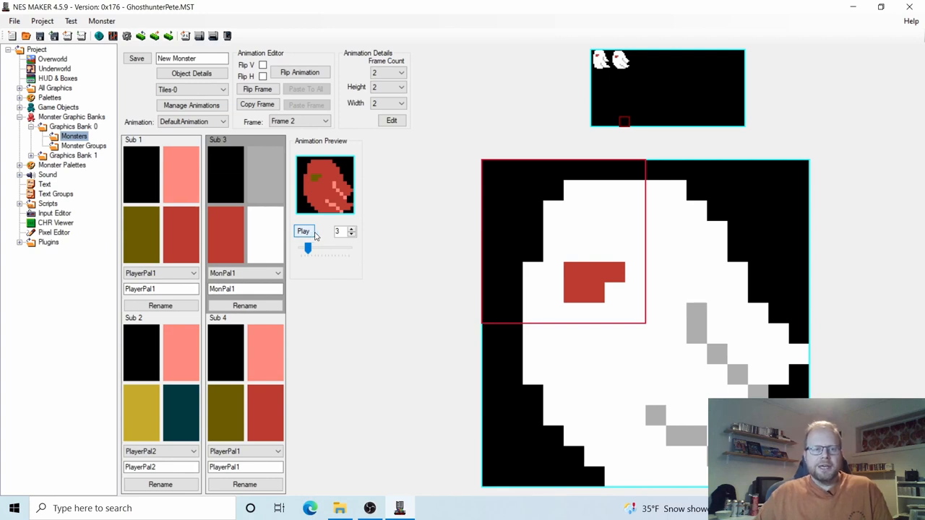
Step: Rename the new monster's Default animation type as Move in its object details
left_click(169, 79)
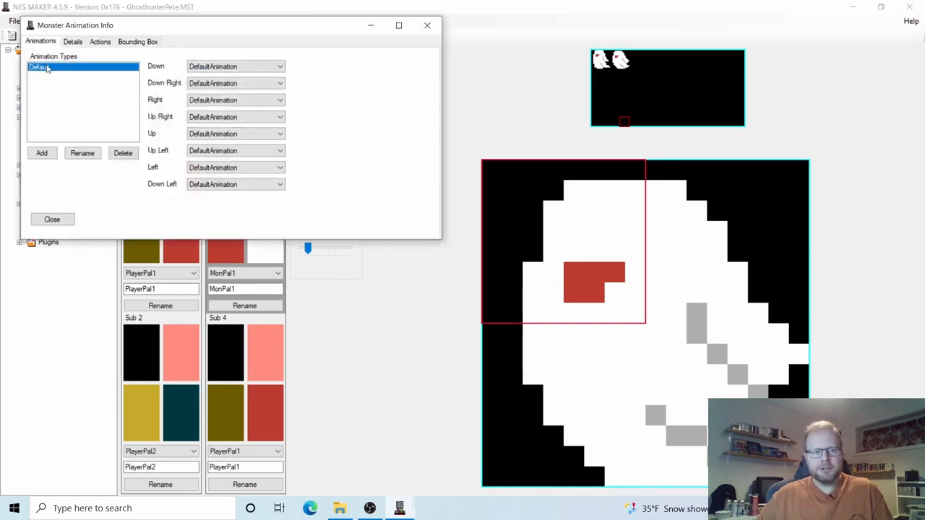
left_click(83, 155)
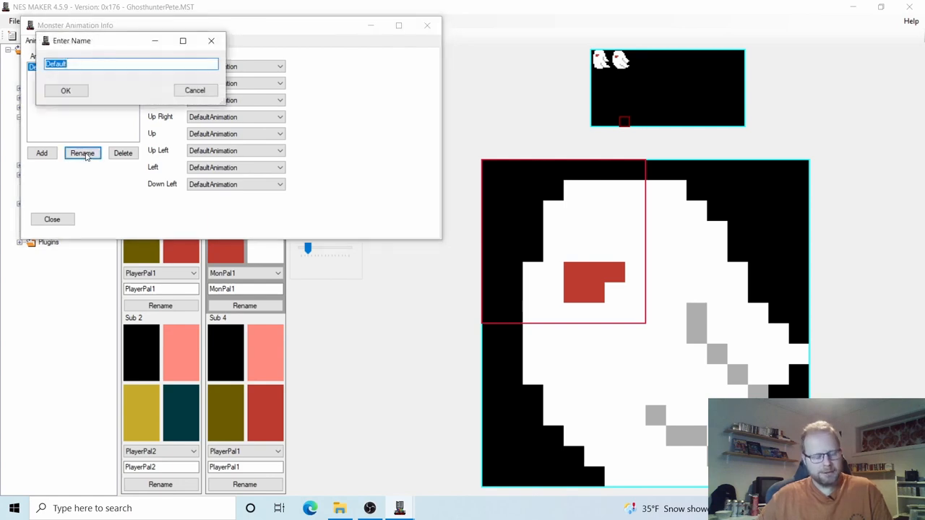
type("Move")
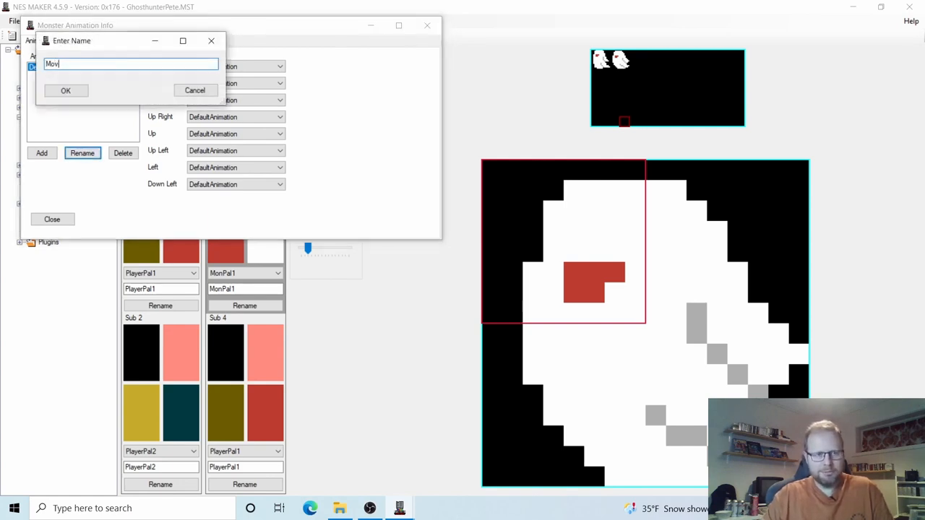
left_click(63, 91)
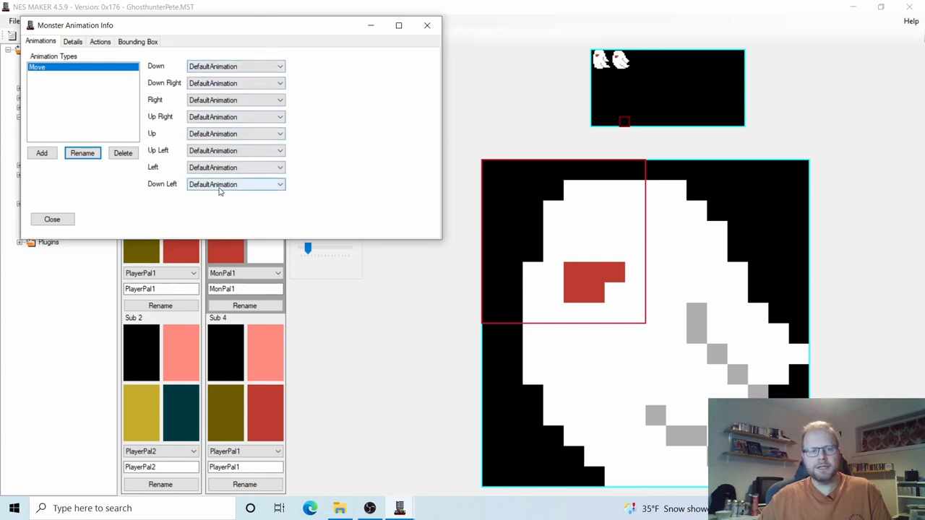
left_click(63, 221)
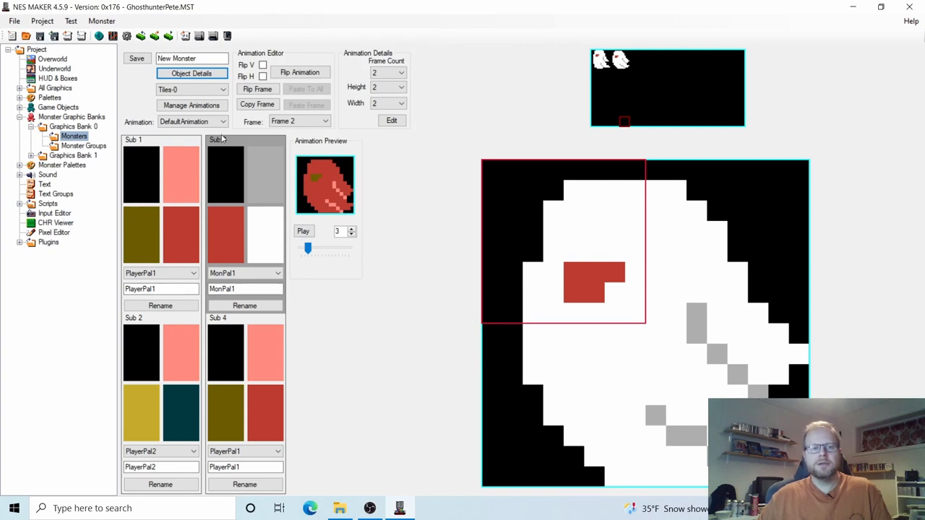
Step: Rename the monster's DefaultAnimation as MoveLeft in the list of managed animations
left_click(192, 106)
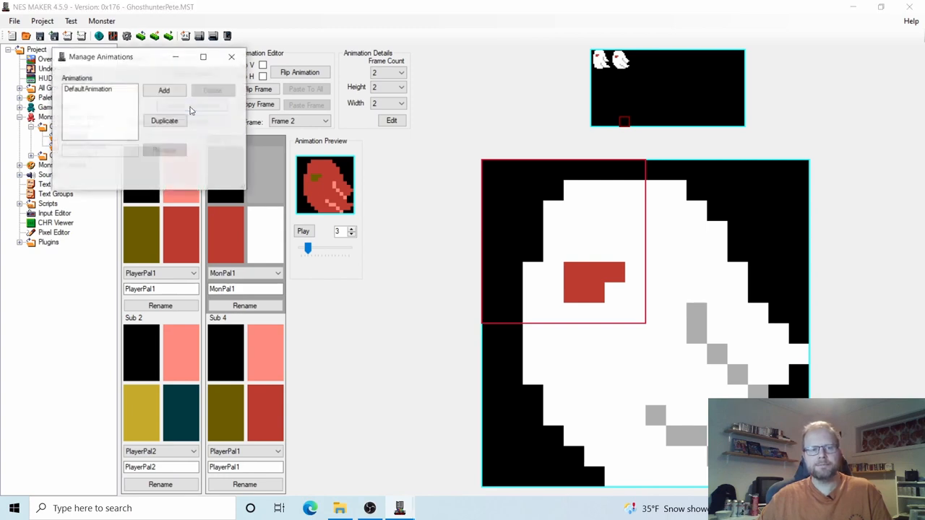
left_click(87, 90)
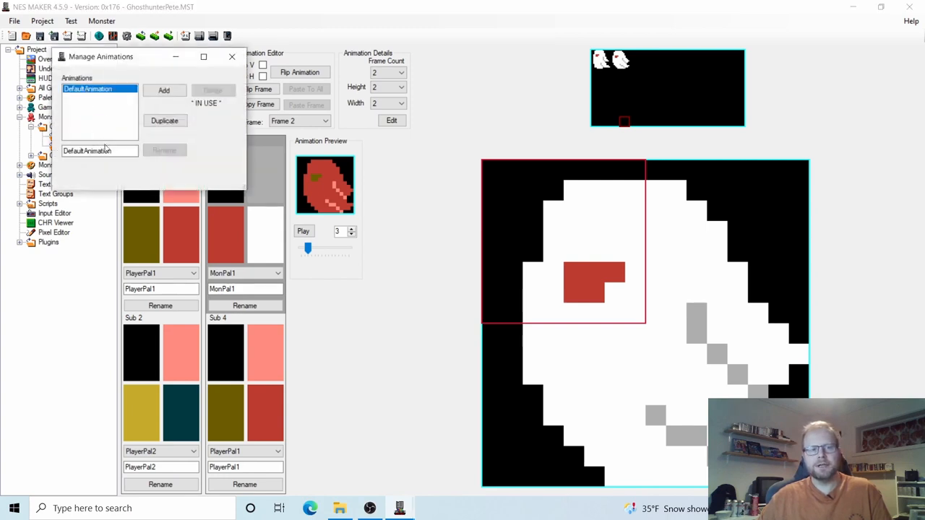
left_click_drag(107, 149, 50, 143)
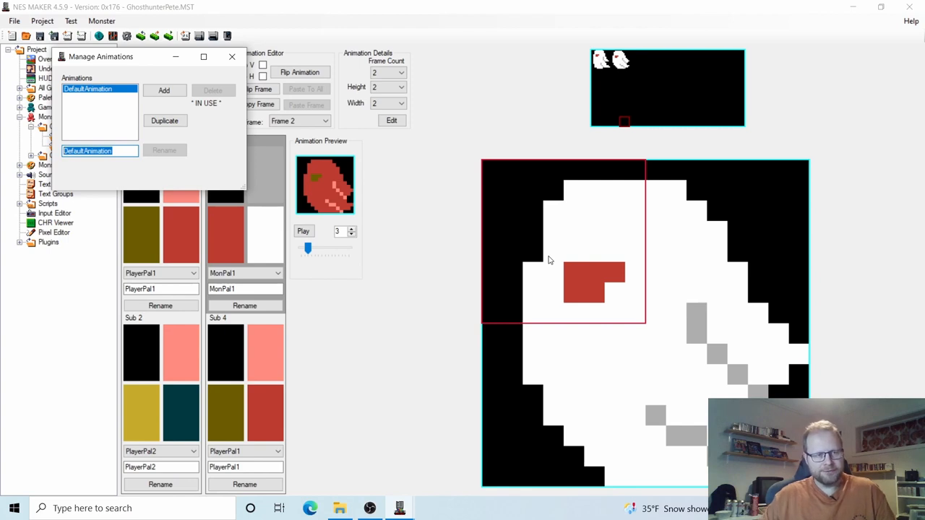
type("Mov")
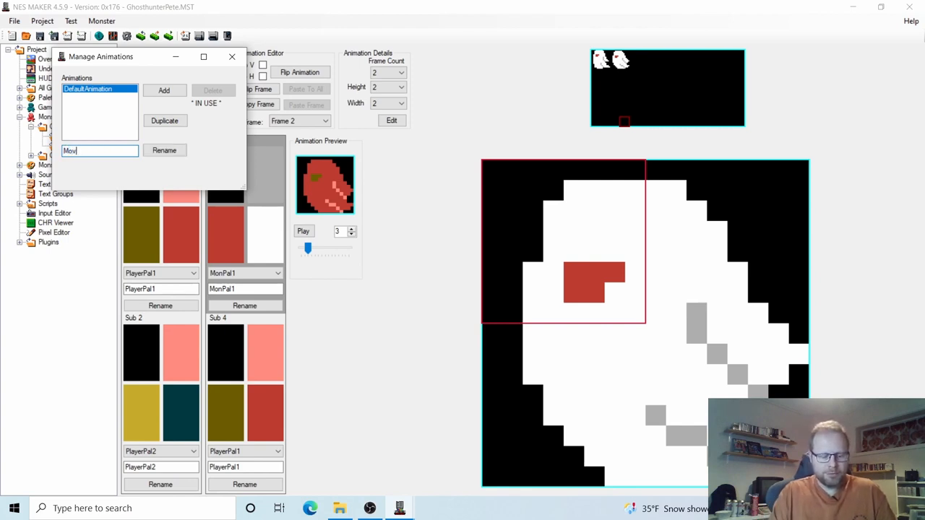
type("eLeft")
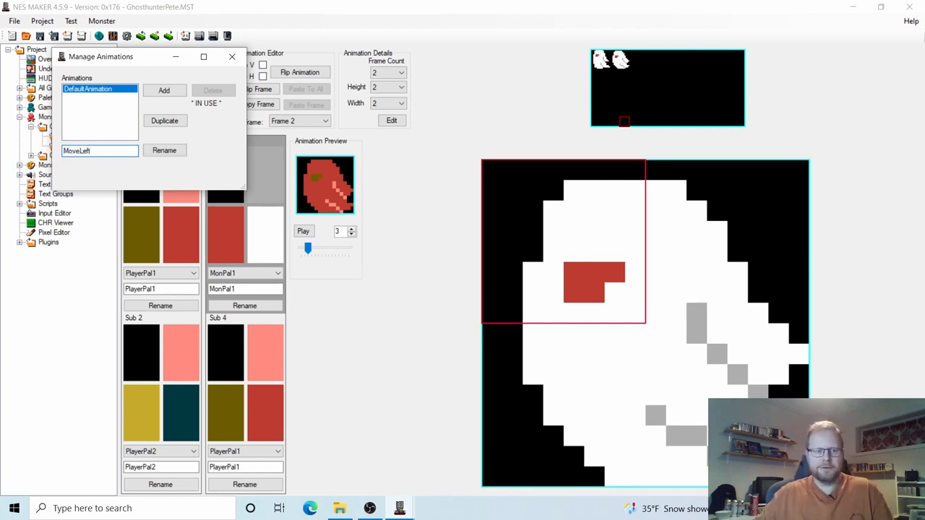
left_click(164, 150)
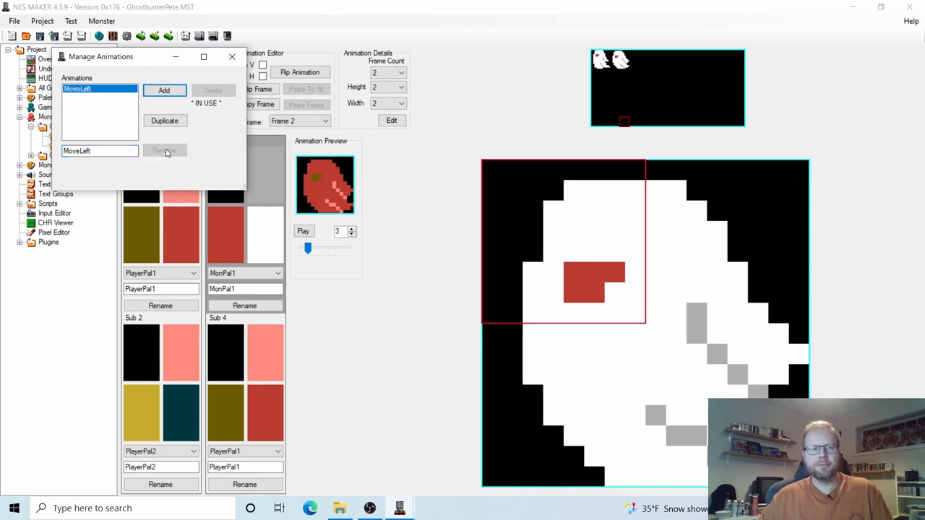
Step: Add a second animation named MoveRight to the monster and close the animation manager
left_click(171, 91)
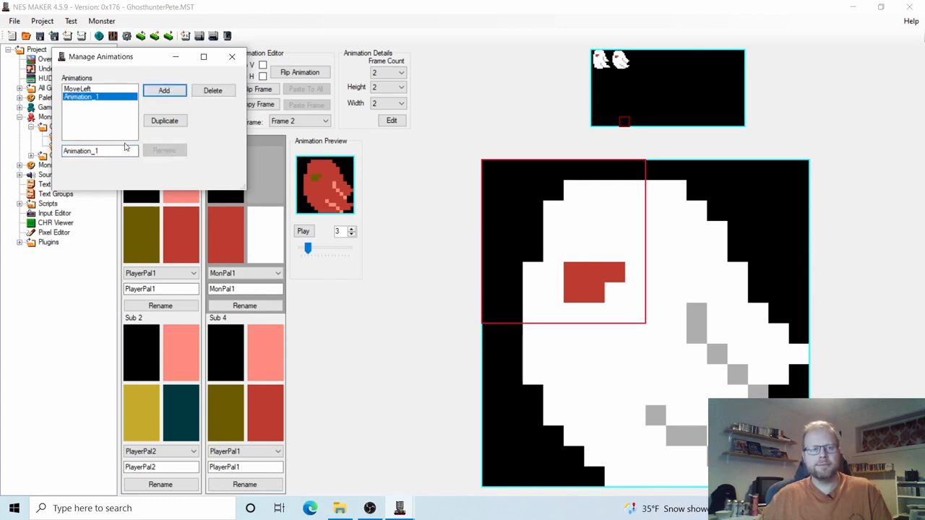
left_click_drag(124, 150, 26, 143)
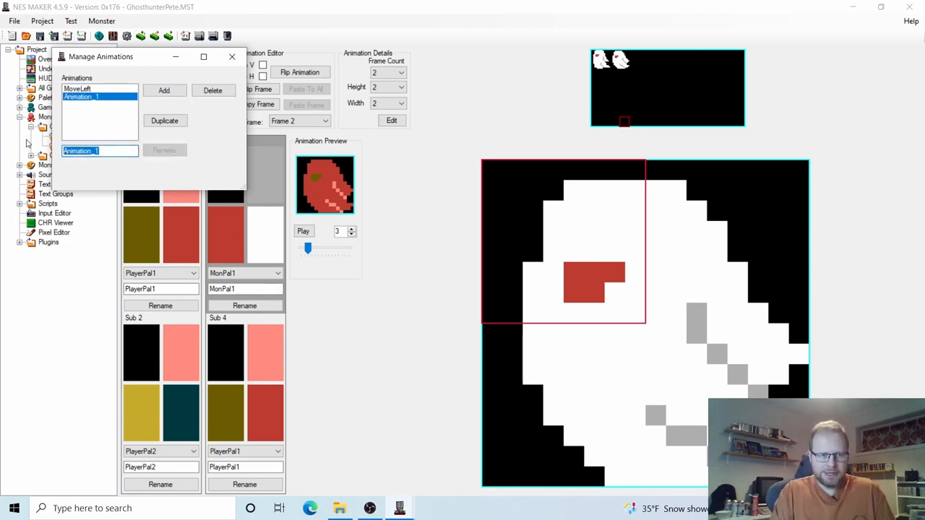
type("MoveRi")
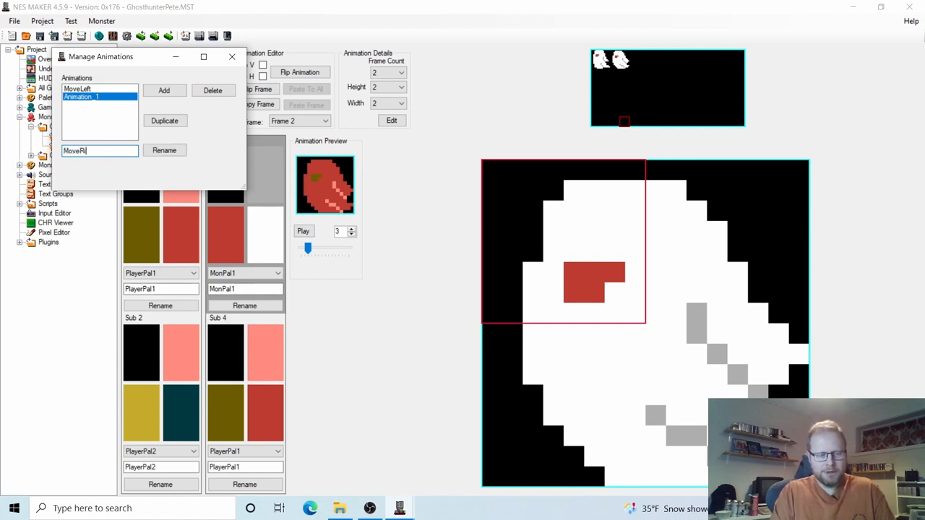
type("ght")
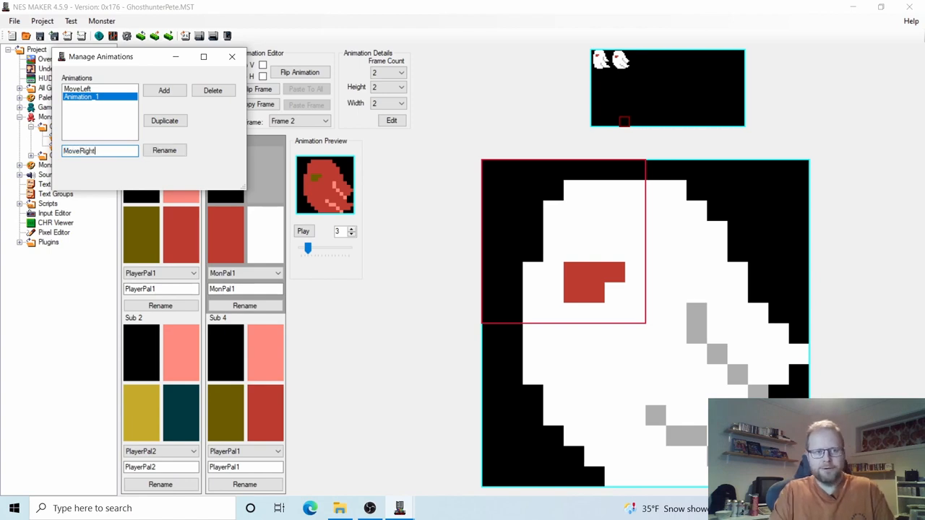
left_click(159, 150)
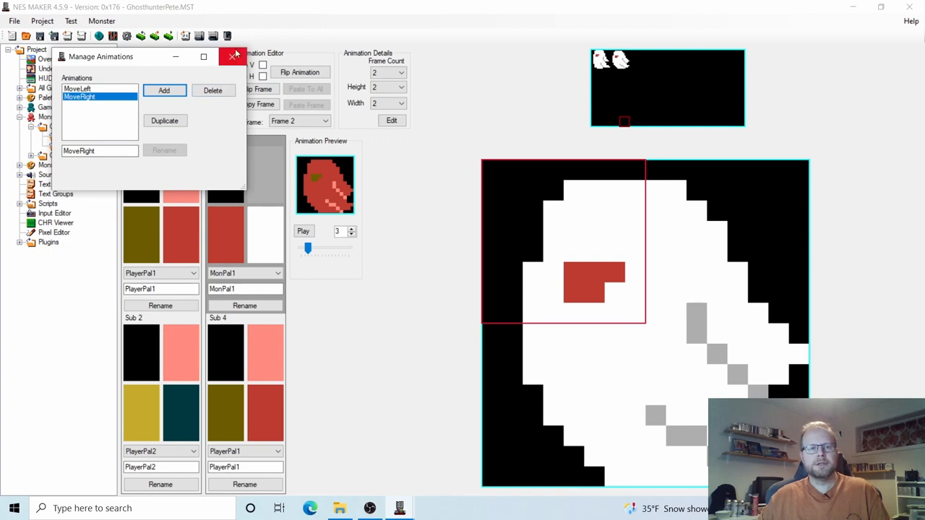
left_click(232, 57)
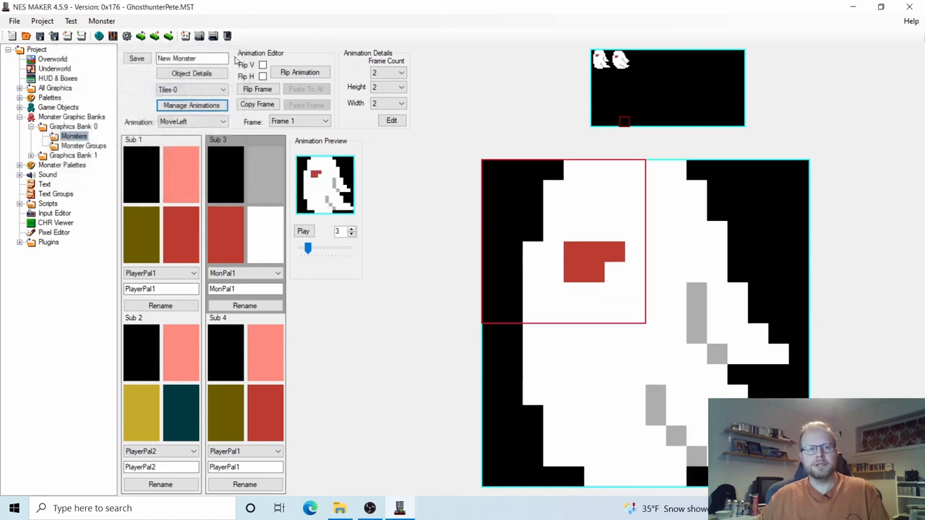
Step: Assign the MoveRight animation to the Right direction of the monster's Move animation type
left_click(191, 74)
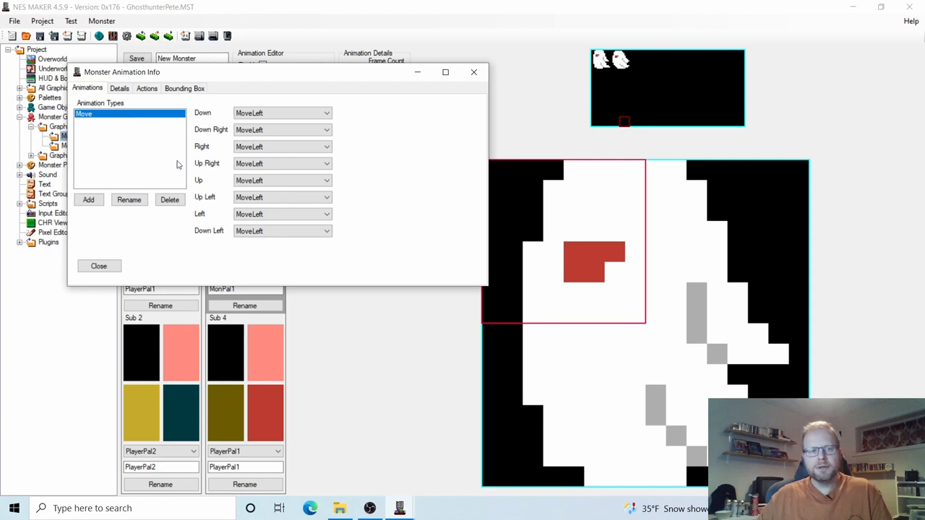
left_click(254, 148)
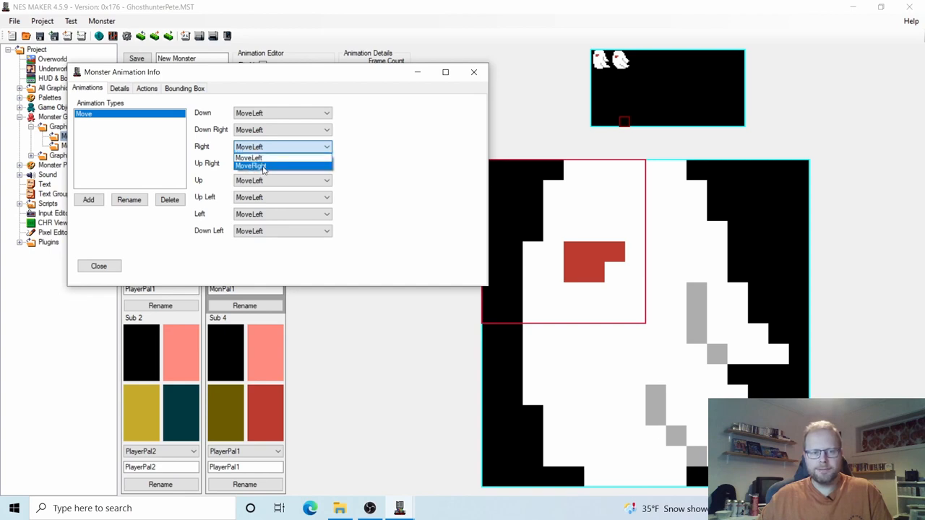
left_click(254, 165)
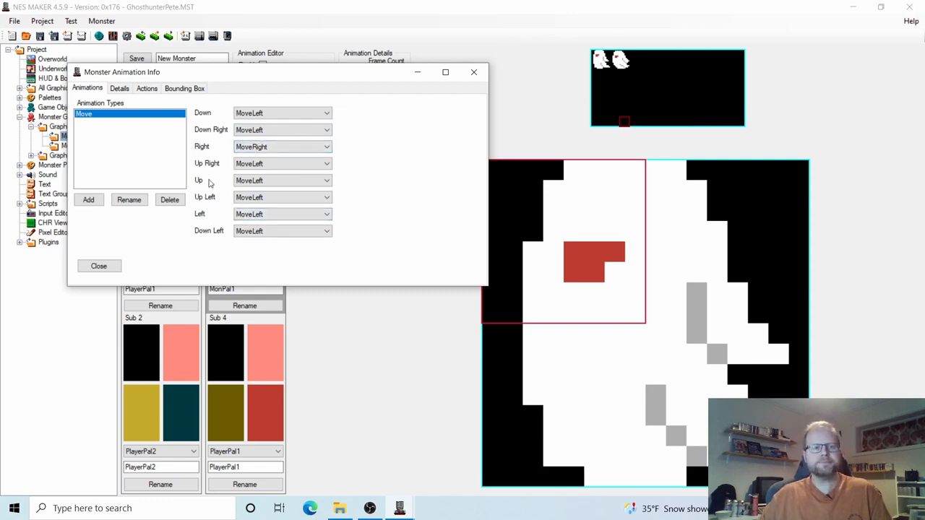
Step: Flag the object as monster, with solid object reaction Reverse Direction and edge object reaction Move Opposite Direction
left_click(119, 89)
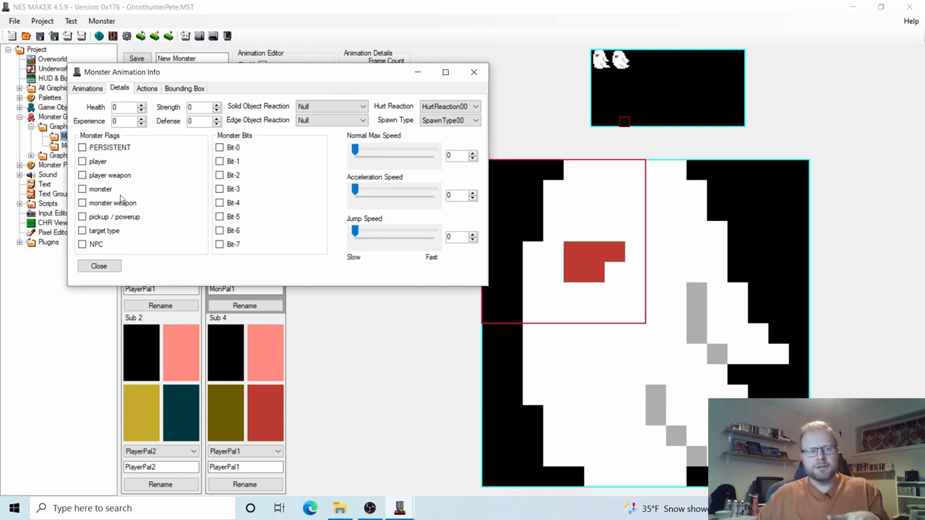
left_click(82, 189)
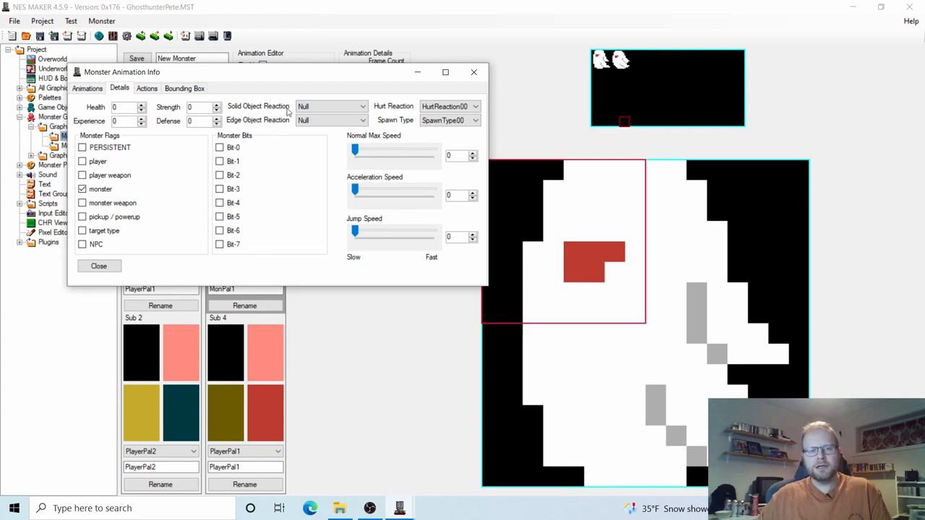
left_click(363, 107)
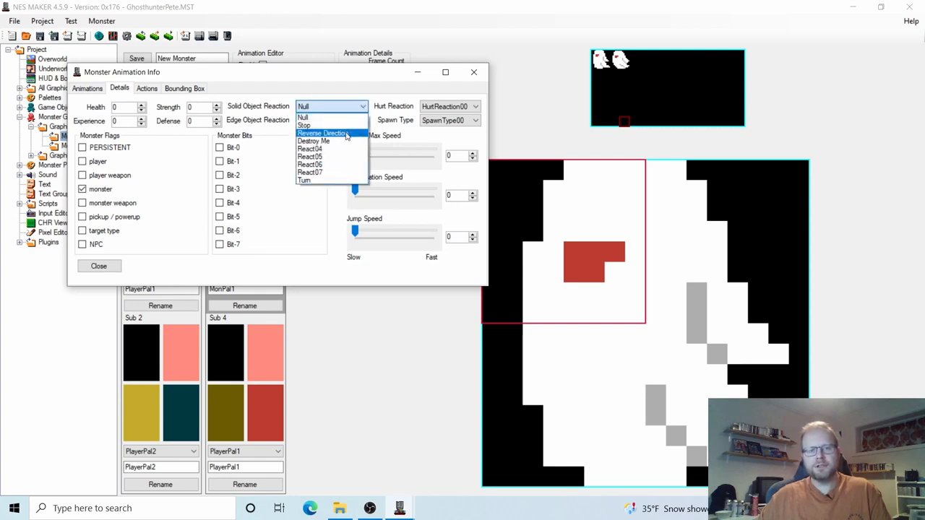
left_click(347, 134)
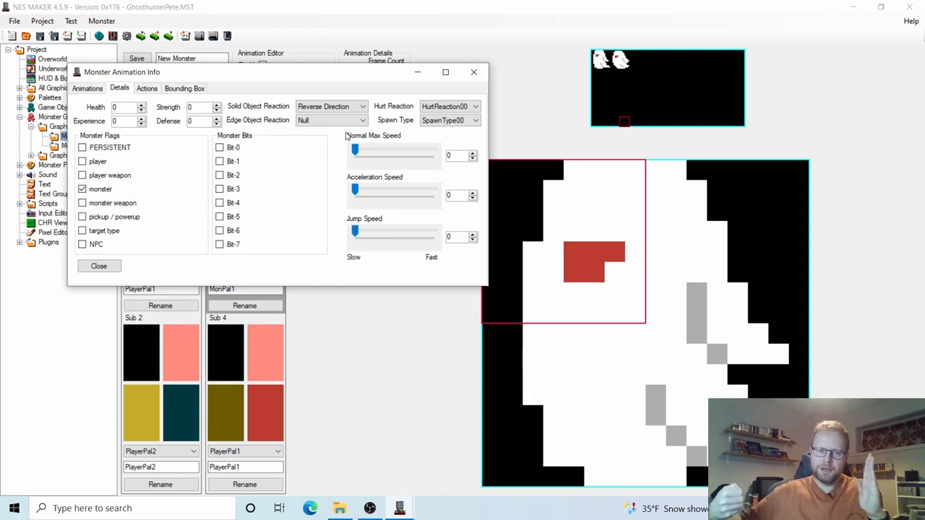
left_click(307, 121)
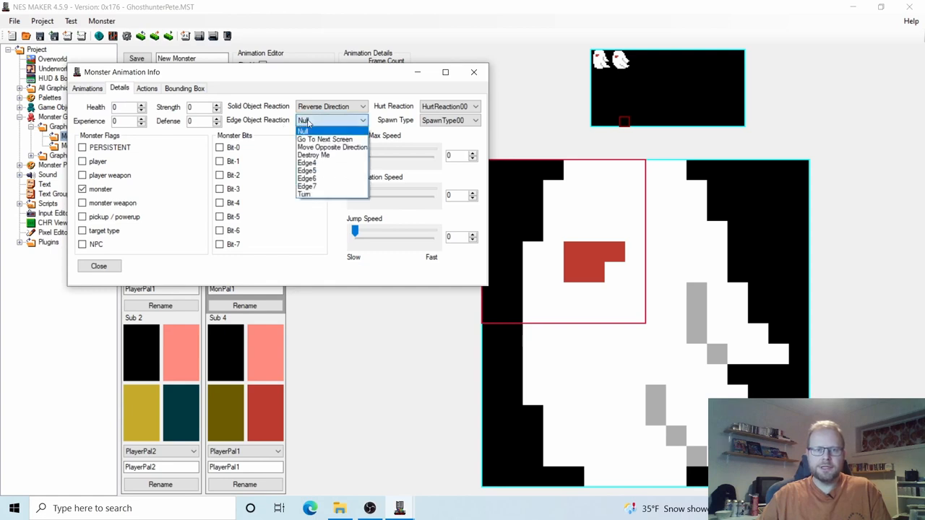
left_click(341, 148)
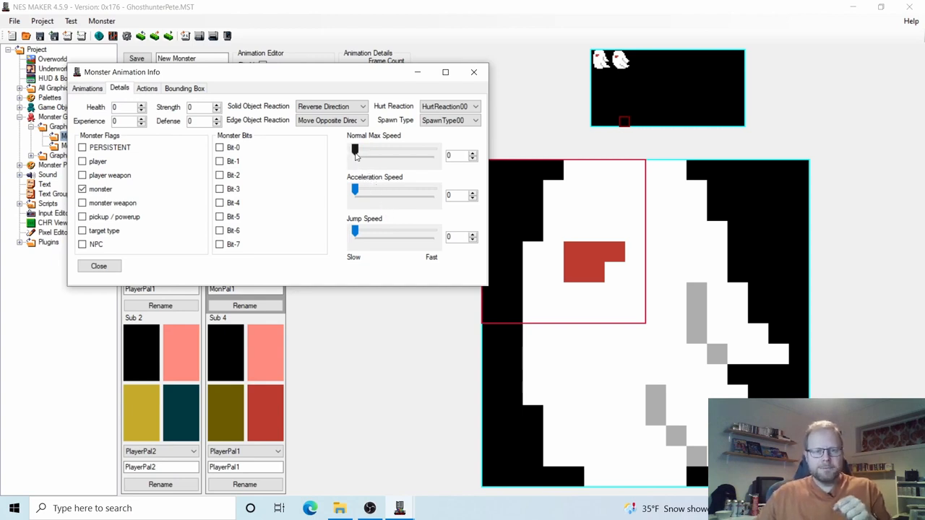
Step: Set the monster's normal max speed to 14 and its acceleration speed to 91
left_click_drag(355, 152, 359, 154)
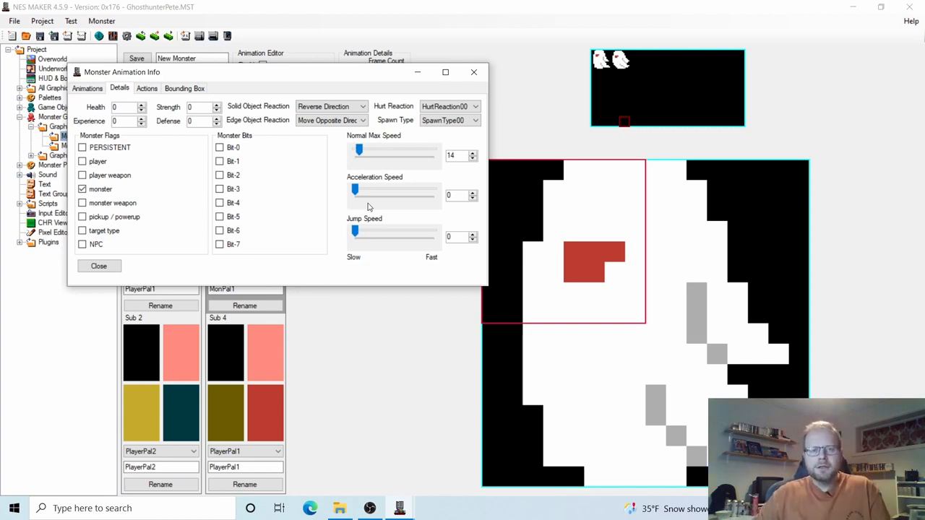
left_click_drag(357, 193, 386, 197)
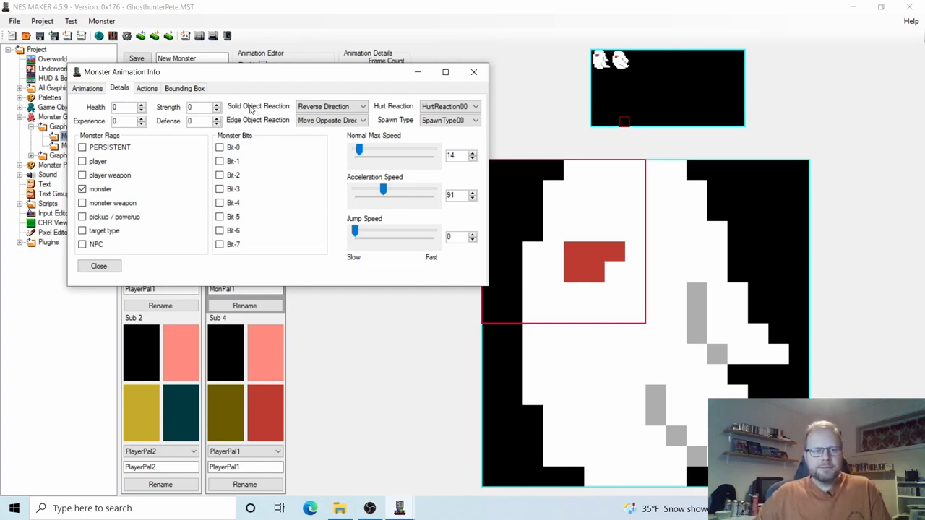
Step: Set the action of the monster's action step 0 to MoveLeft
left_click(145, 89)
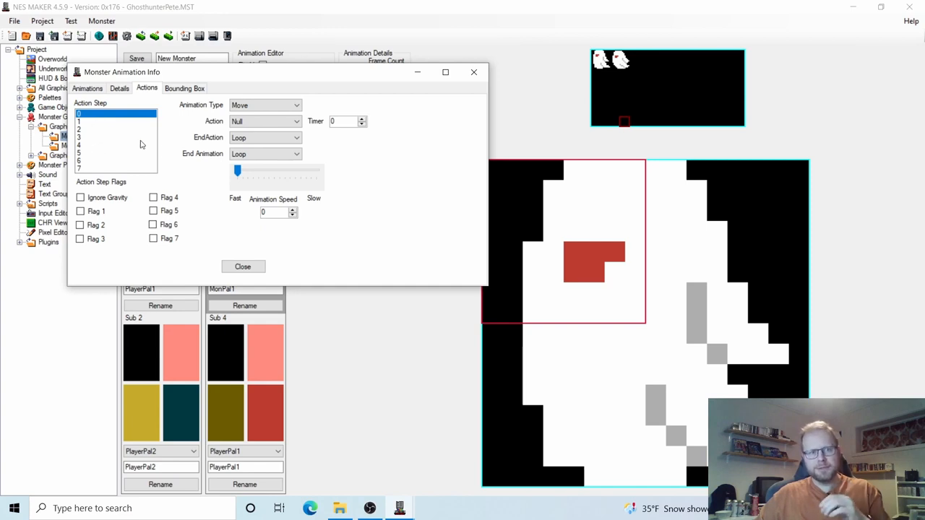
left_click(97, 169)
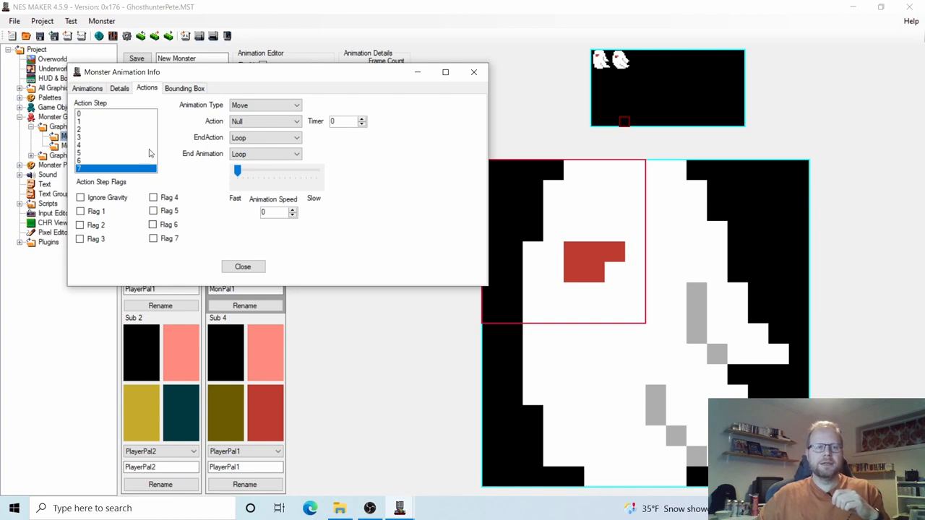
left_click(85, 114)
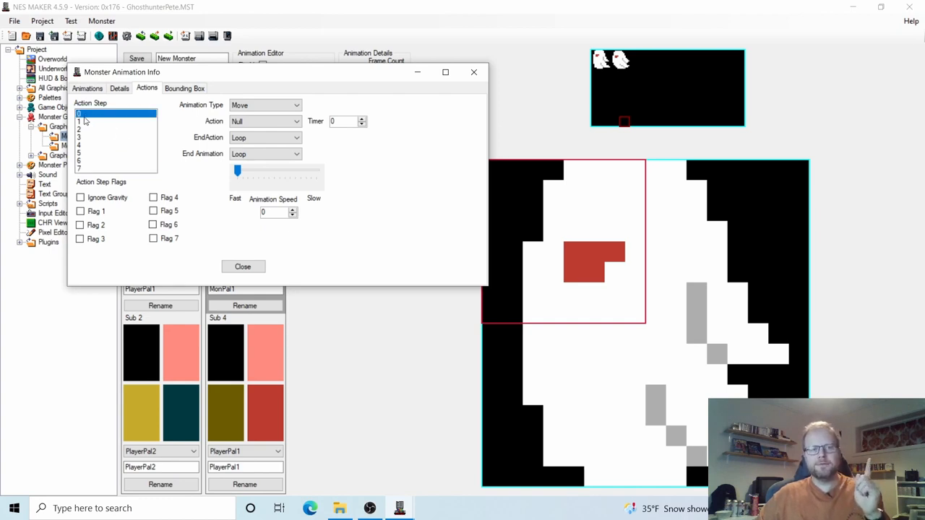
left_click(260, 126)
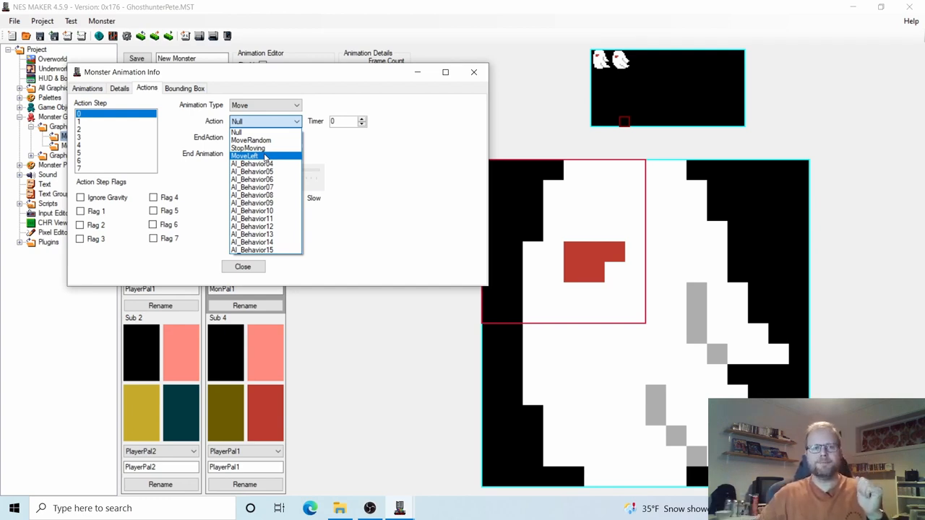
left_click(265, 156)
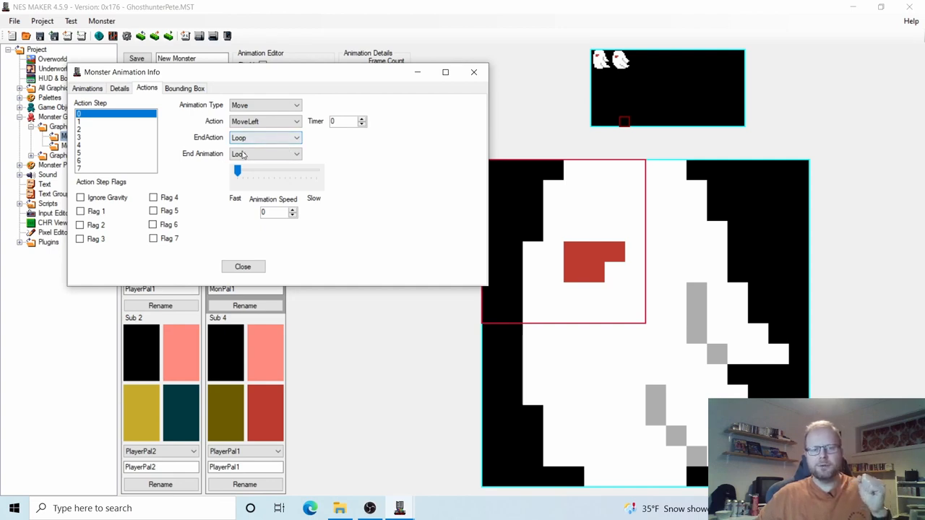
Step: Review the available end action, end animation and action choices for action step 0
left_click(263, 138)
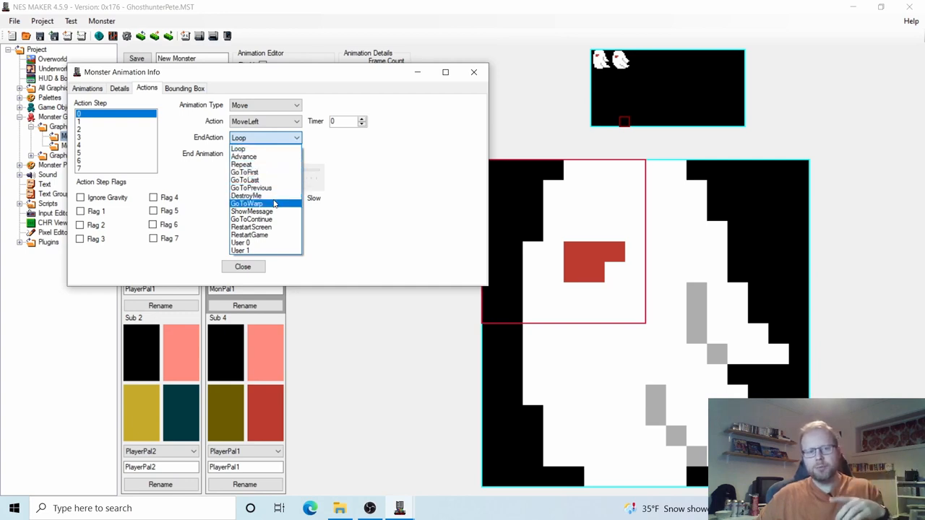
left_click(296, 139)
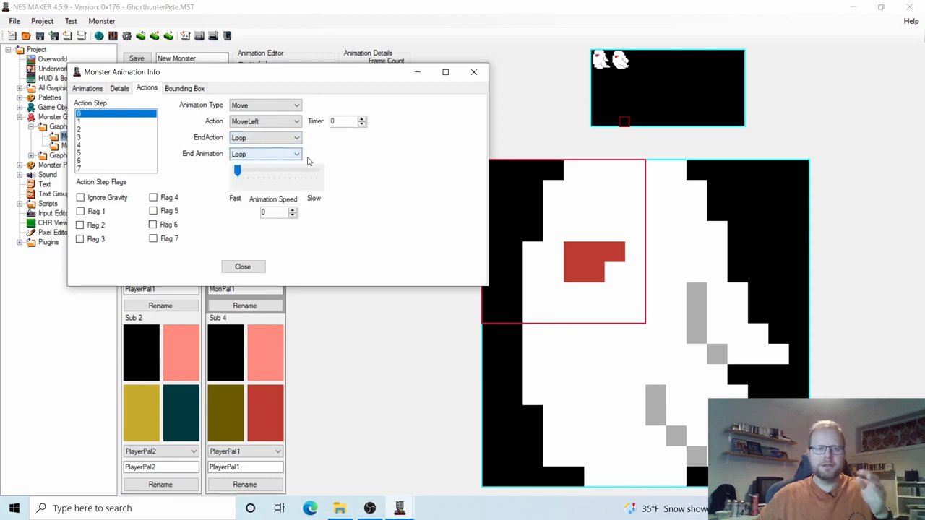
left_click(247, 155)
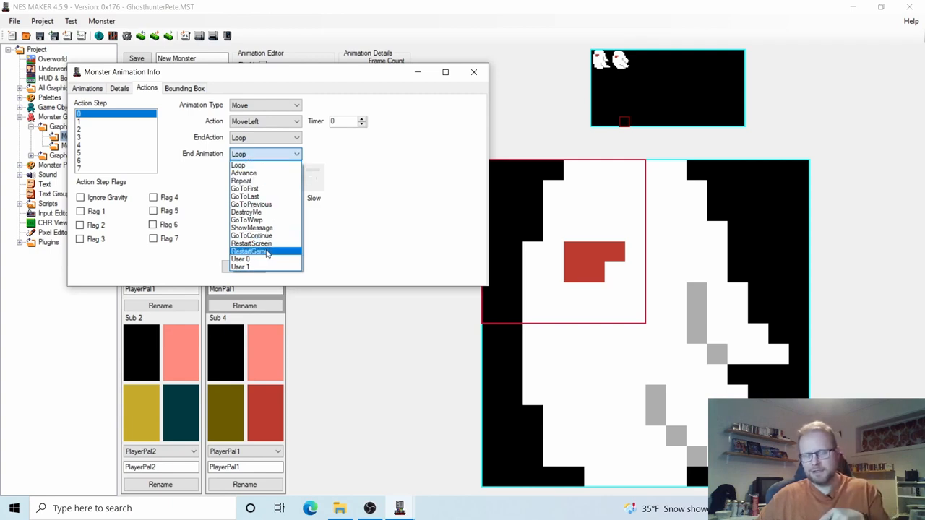
left_click(359, 232)
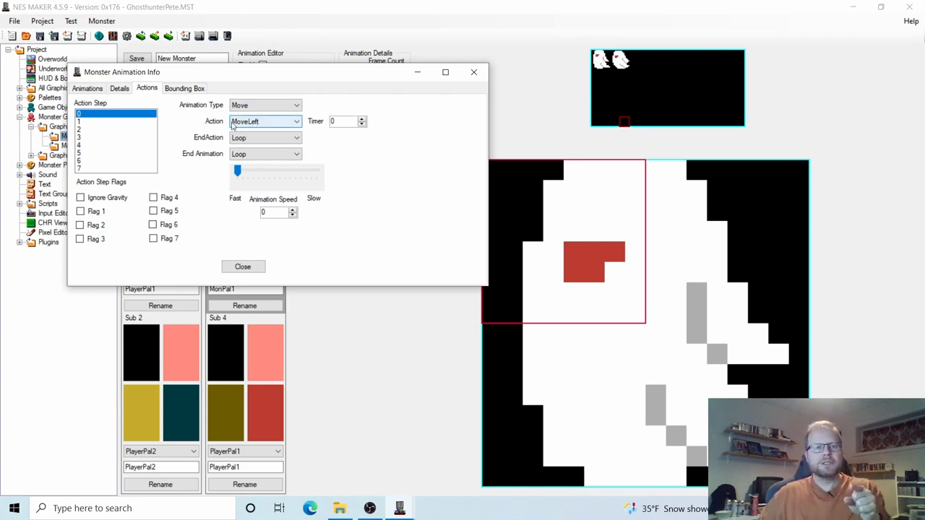
left_click(256, 123)
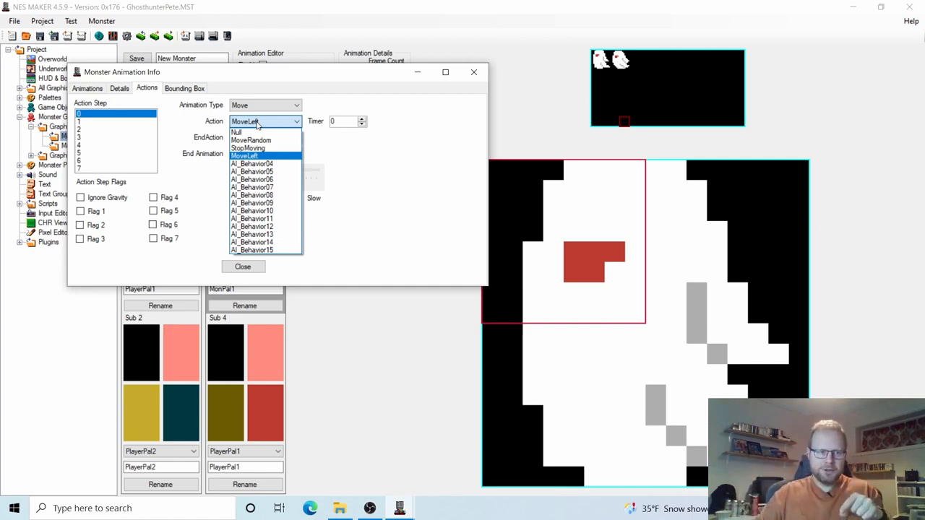
left_click(257, 123)
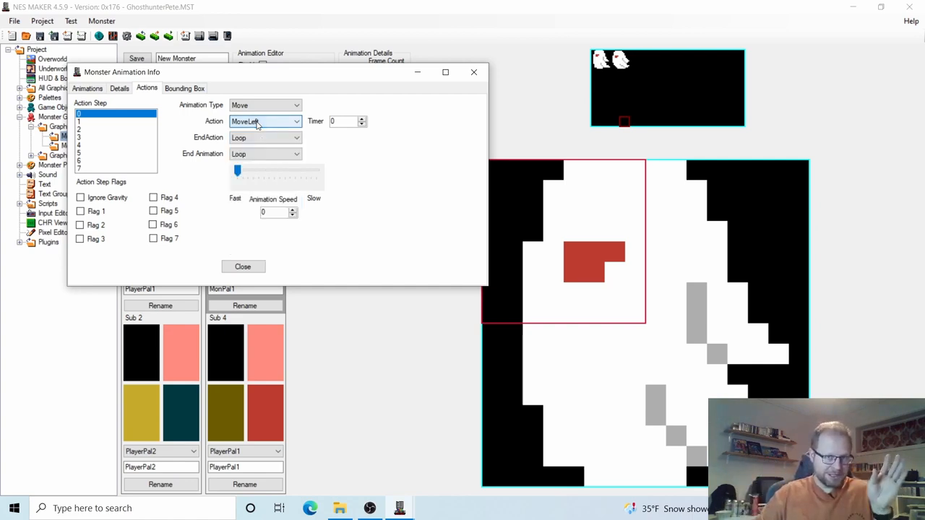
left_click(257, 123)
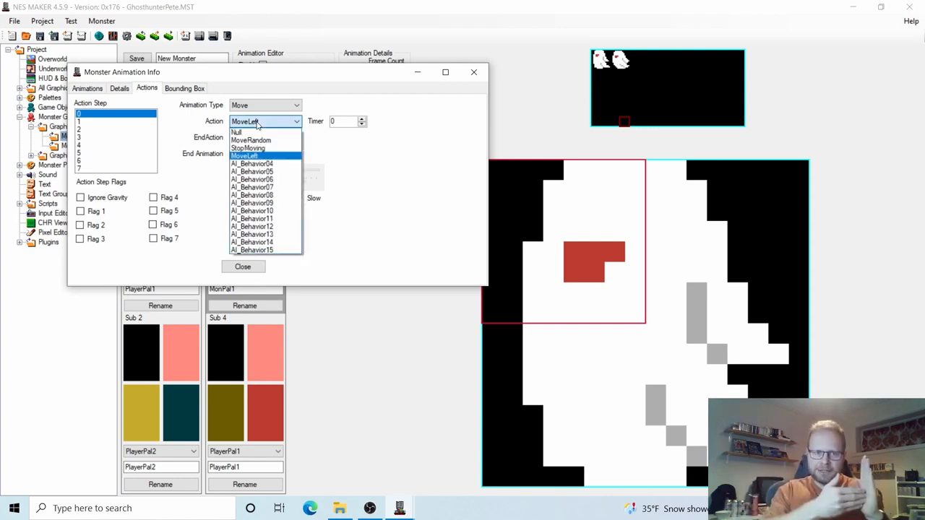
left_click(257, 123)
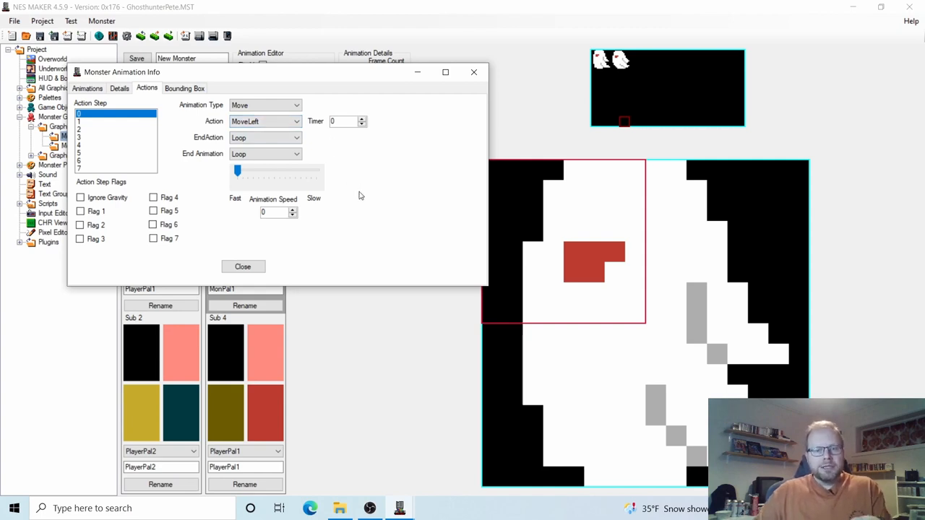
Step: Set action step 0's animation speed to 3 and draw a 12 by 14 bounding box around the ghost, at left 2 and top 1
left_click(293, 215)
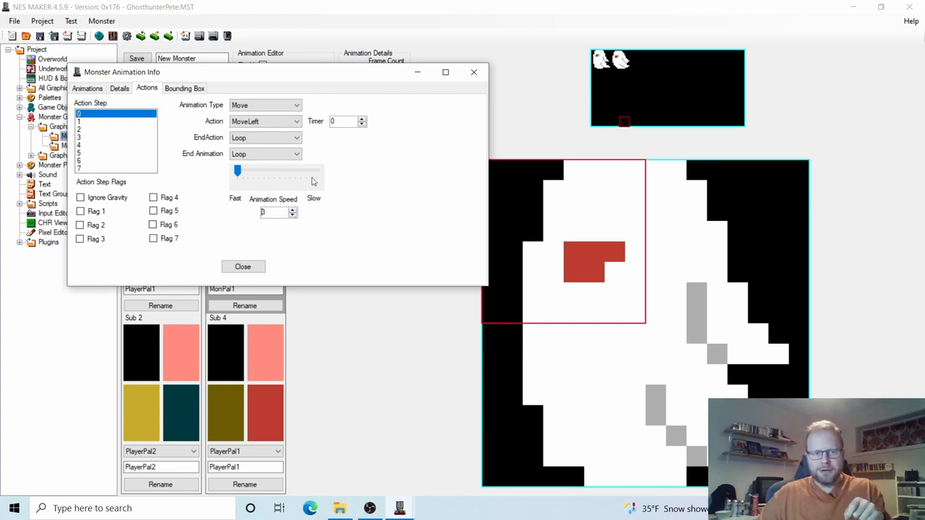
left_click(344, 122)
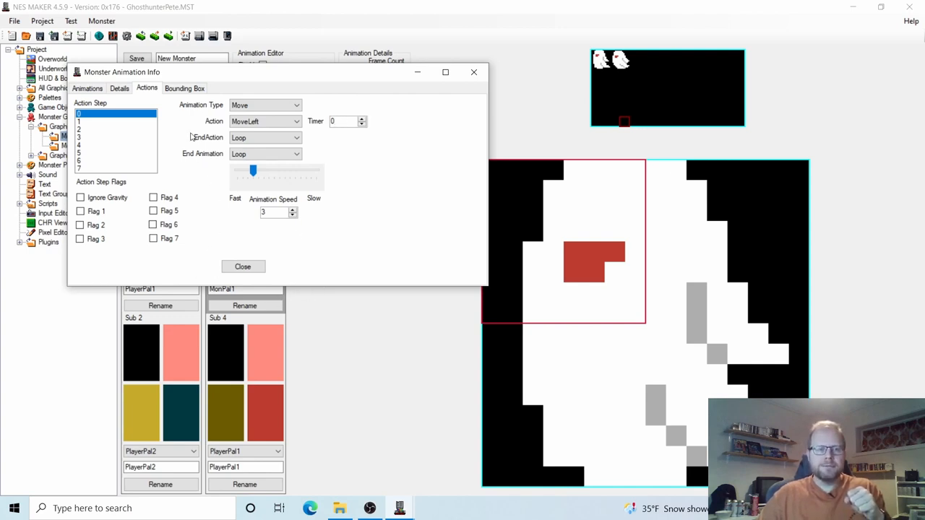
left_click(189, 89)
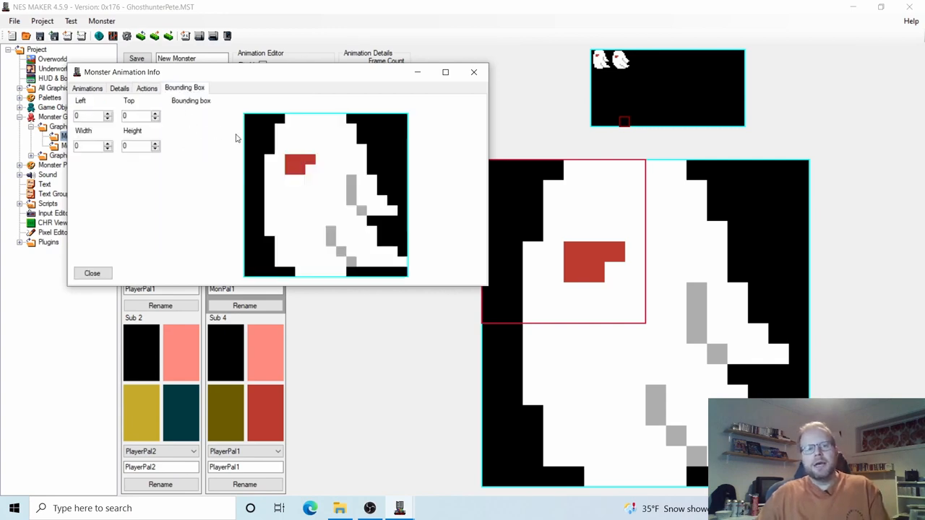
left_click_drag(266, 126, 387, 270)
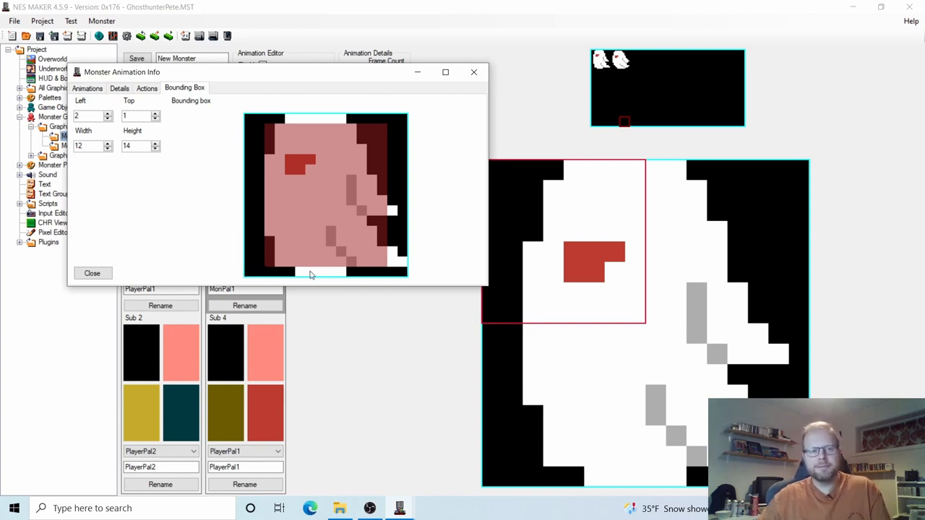
left_click(99, 275)
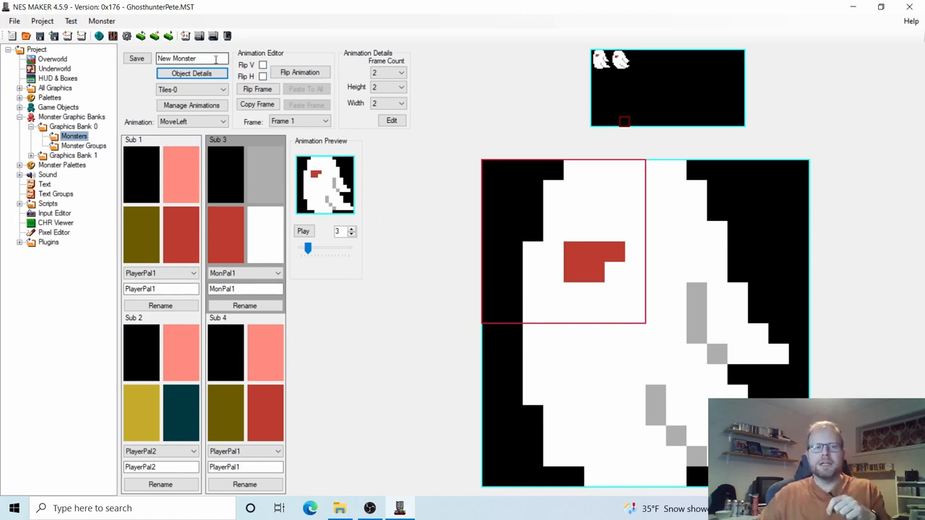
Step: Name the monster SmallGhost, save it, and expand the Monsters folder of Graphics Bank 0
left_click_drag(216, 56, 148, 58)
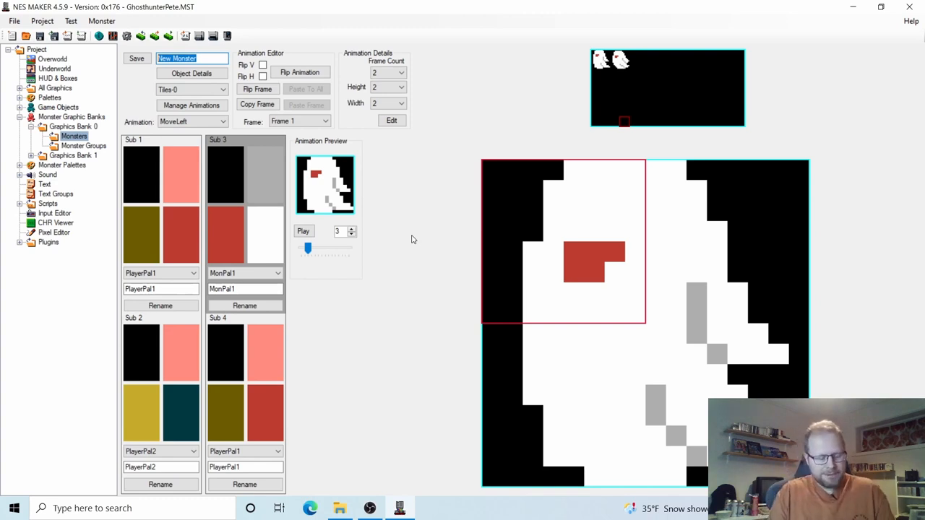
type("Small")
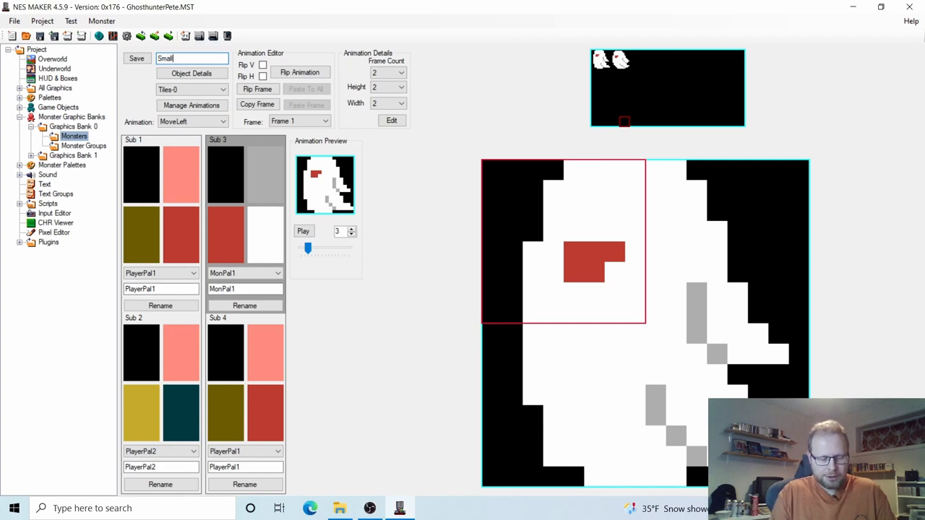
type("Ghost")
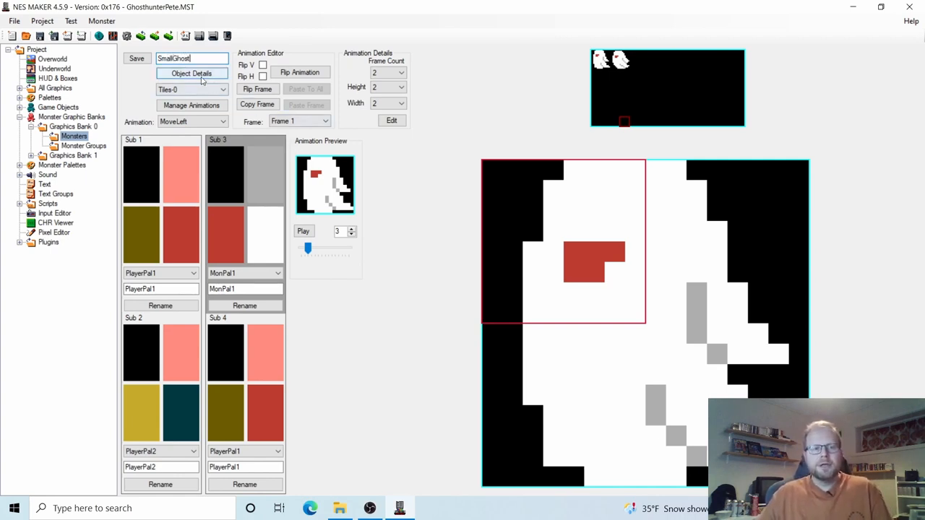
left_click(136, 60)
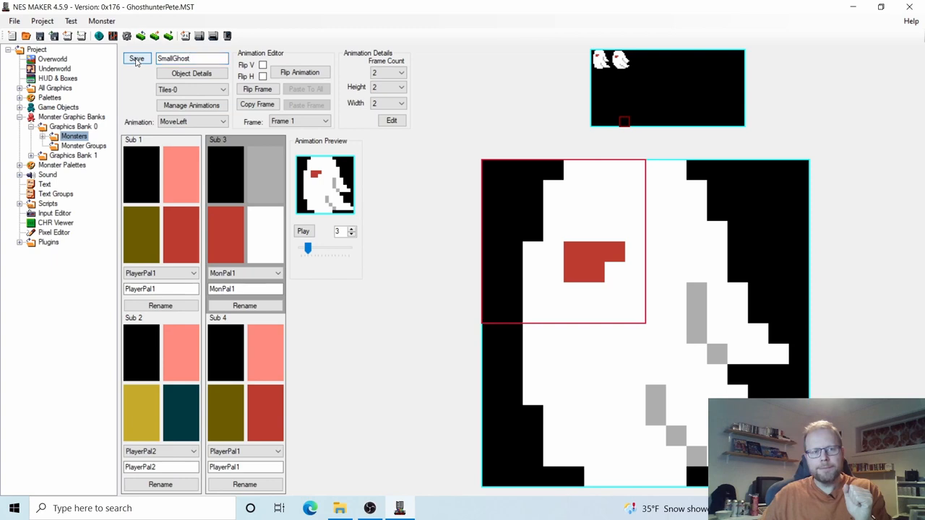
left_click(43, 136)
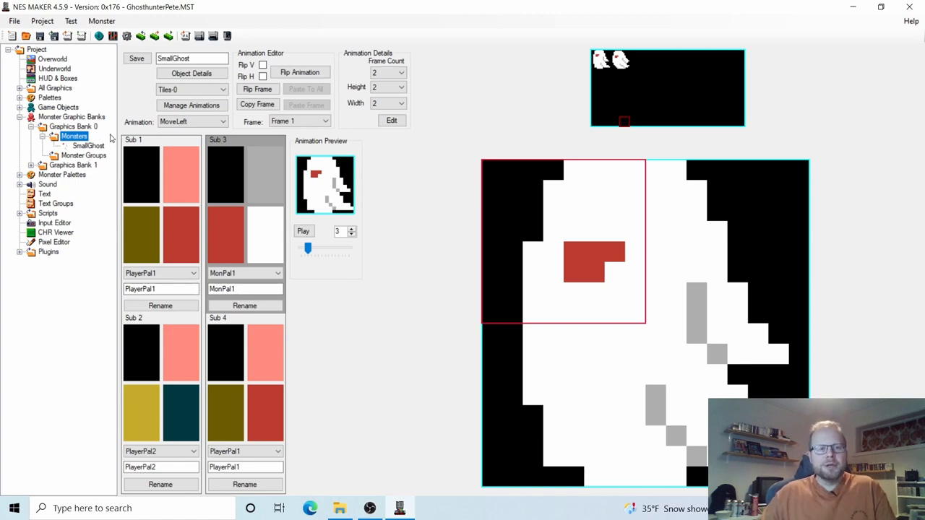
Step: Reopen SmallGhost from the project tree and check its saved bounding box, actions and details
left_click(50, 99)
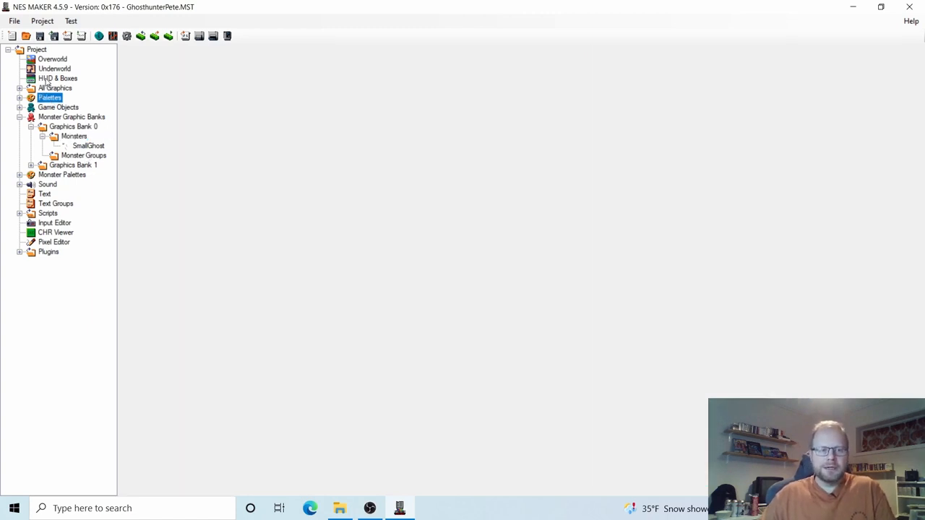
left_click(45, 79)
left_click(84, 148)
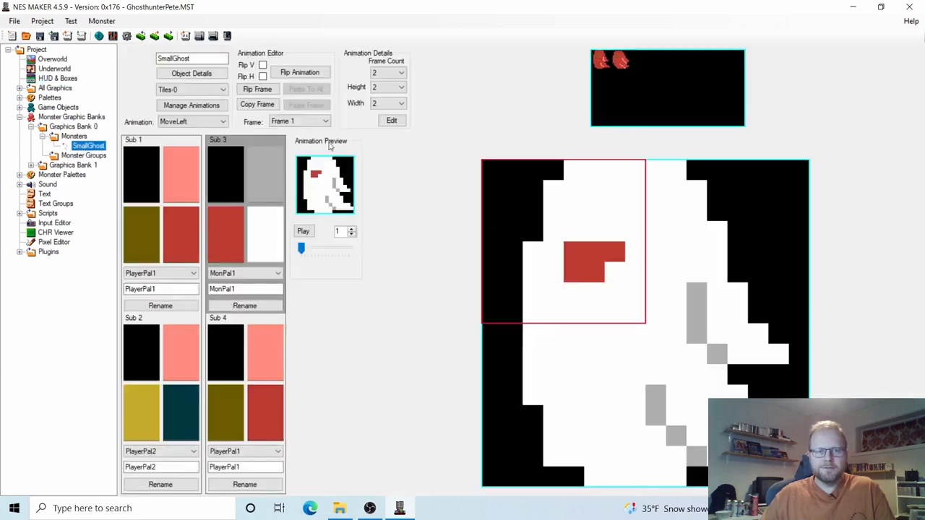
left_click(191, 73)
left_click(206, 103)
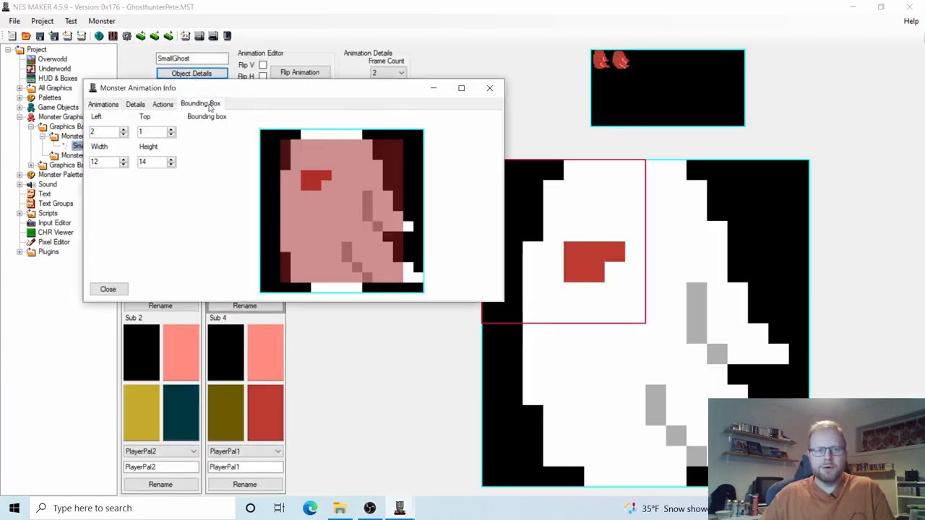
left_click(166, 106)
left_click(139, 106)
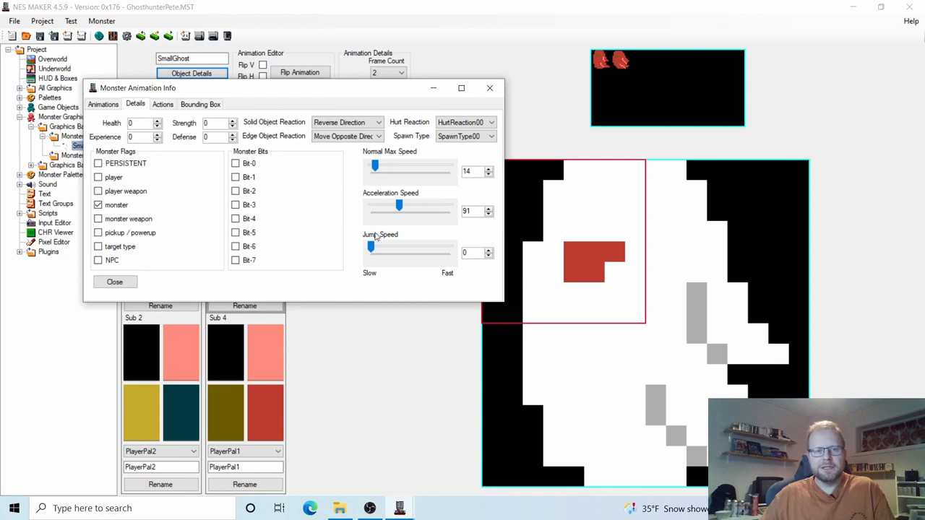
left_click(489, 87)
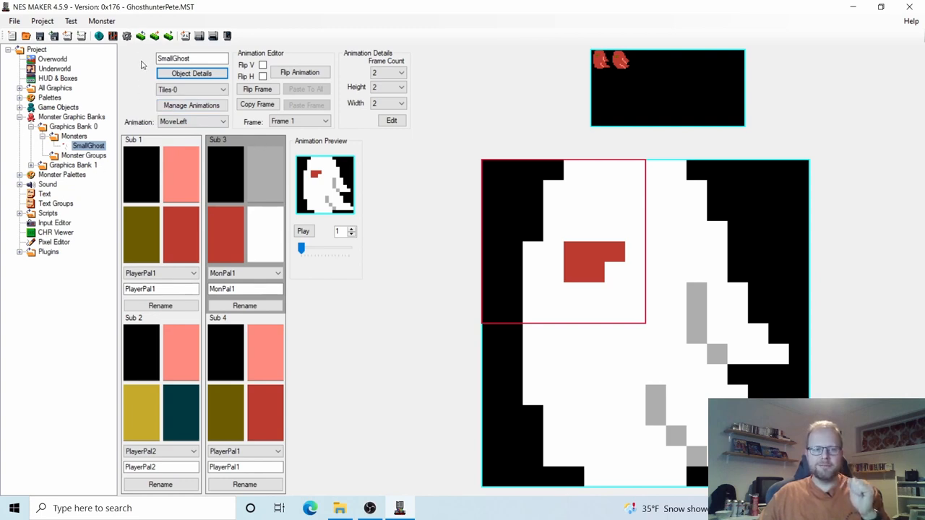
Step: Compare the saved SmallGhost entry with the blank New Monster editor of the Monsters folder, checking where saving is offered
left_click(87, 147)
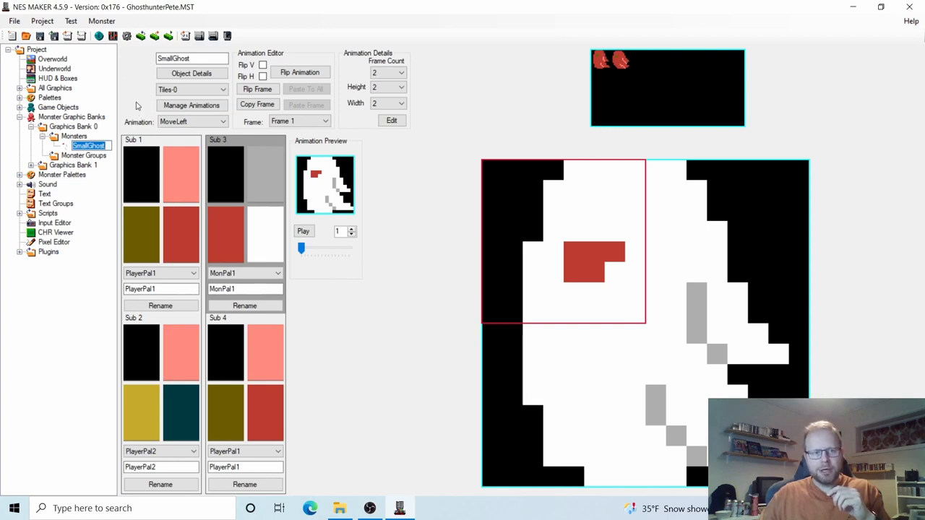
left_click(65, 138)
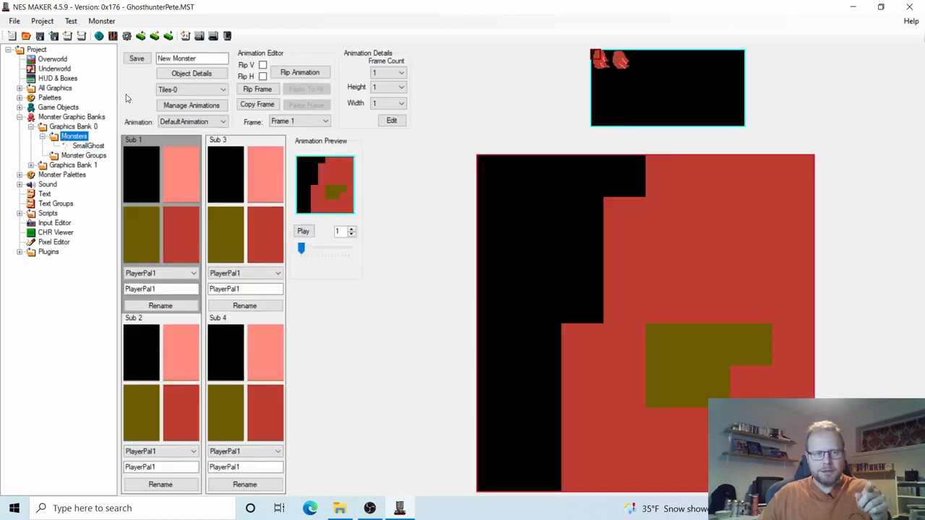
left_click(131, 61)
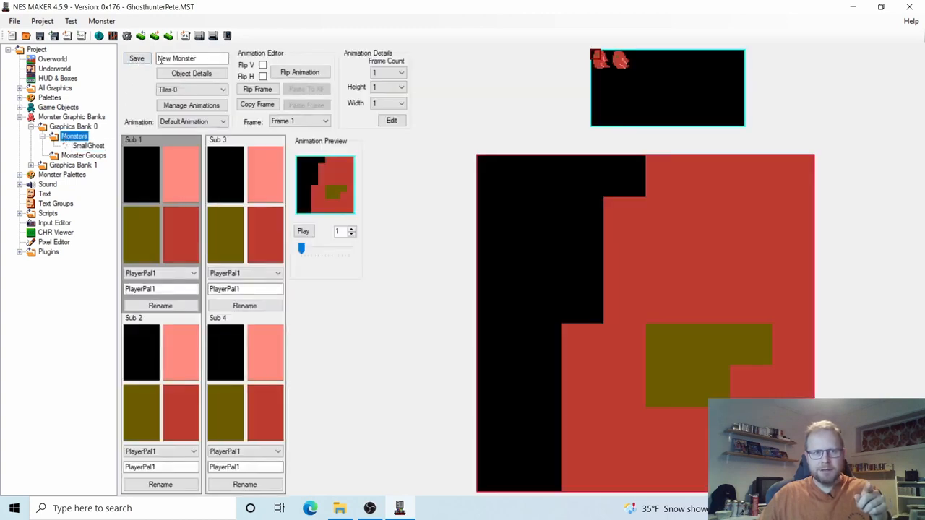
left_click(98, 147)
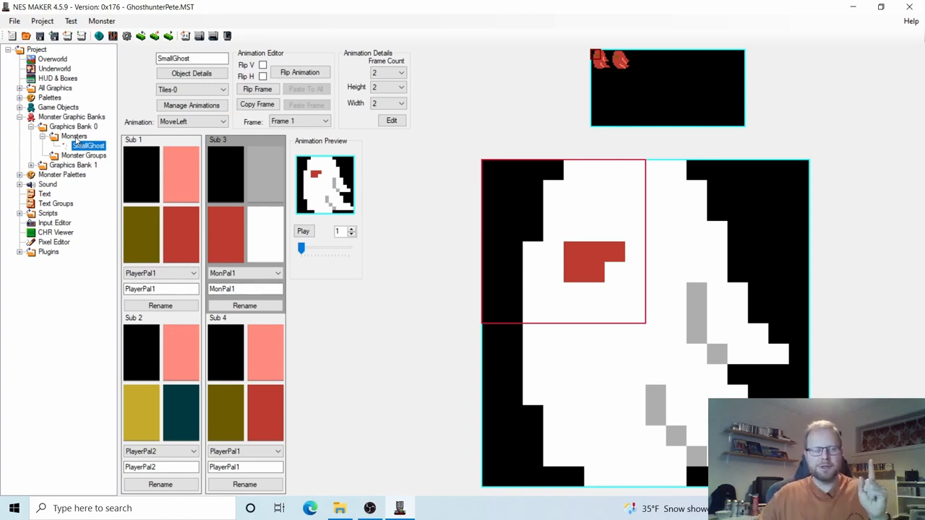
left_click(74, 136)
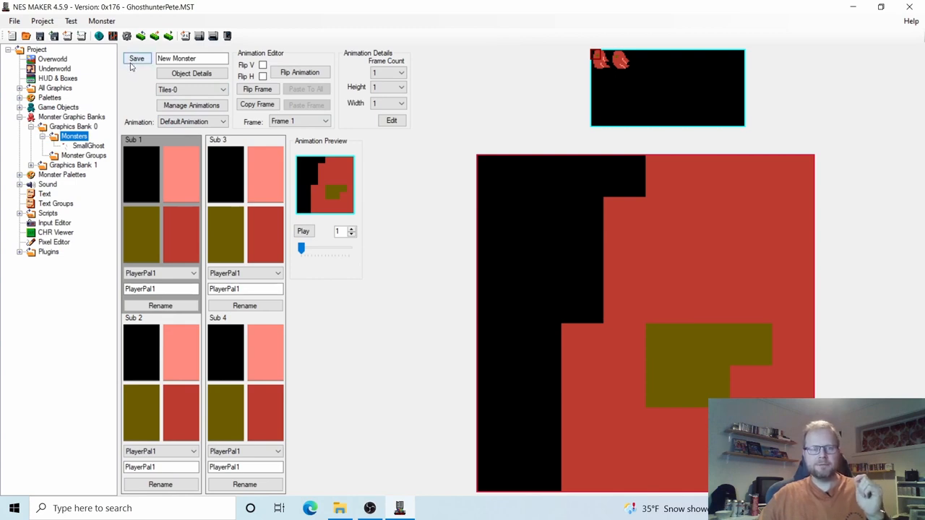
left_click(91, 146)
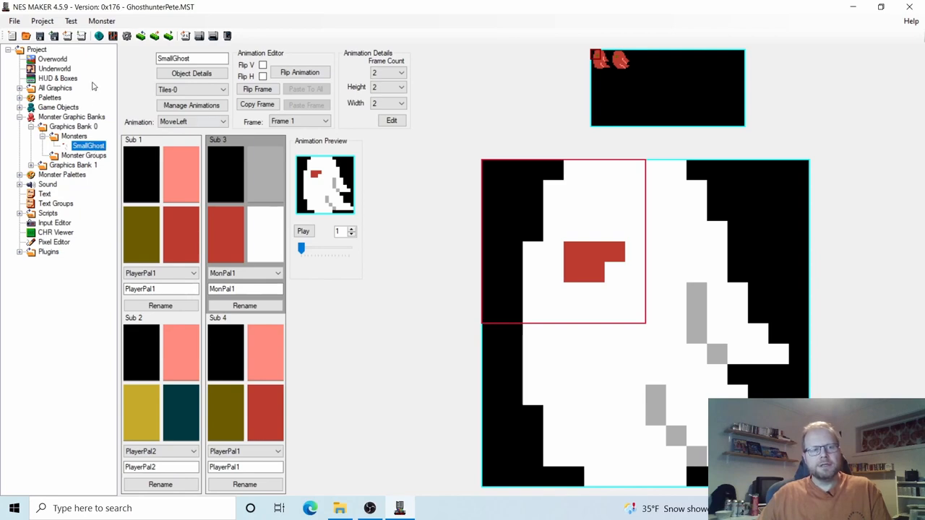
Step: Open the first Overworld screen and check which placement options its tiles offer
left_click(62, 62)
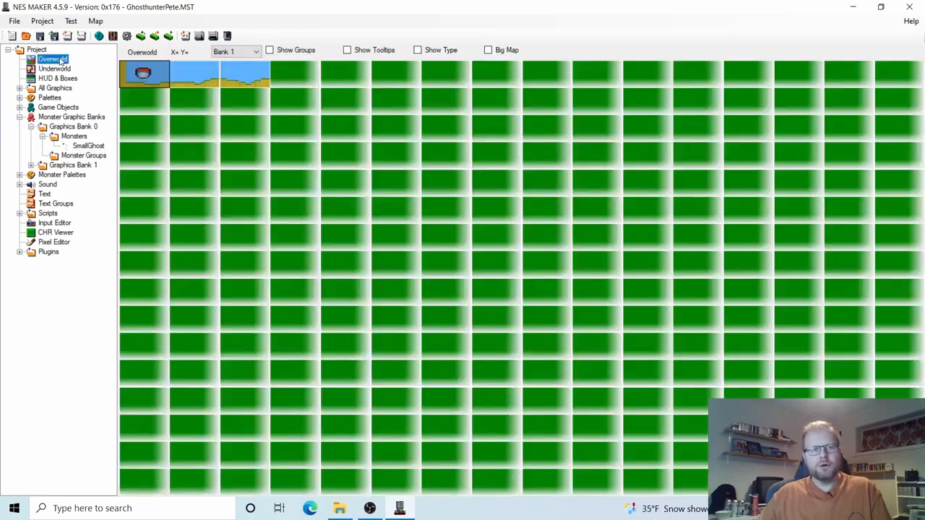
double_click(153, 76)
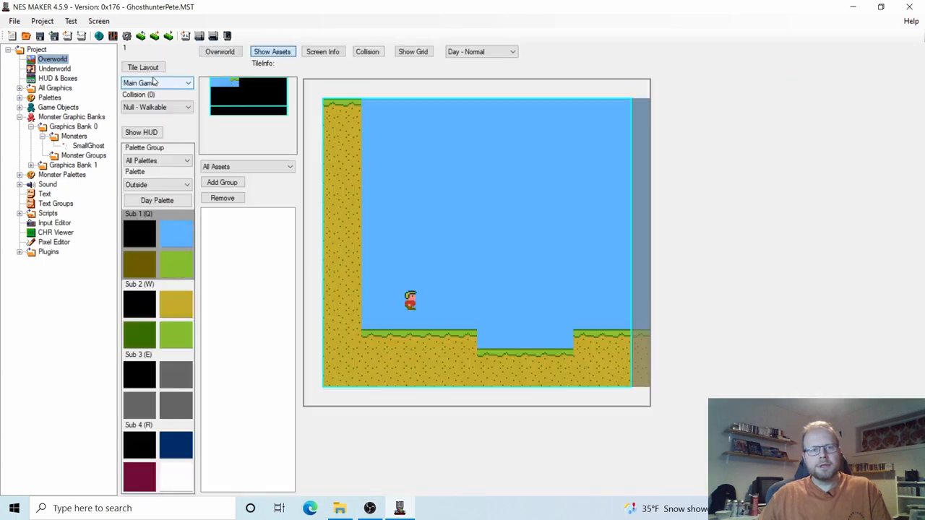
right_click(530, 319)
right_click(520, 290)
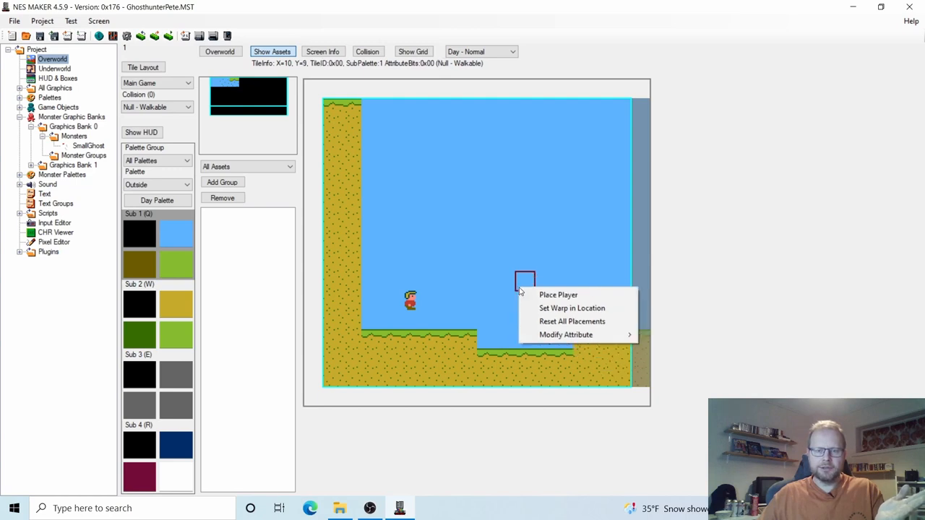
right_click(508, 319)
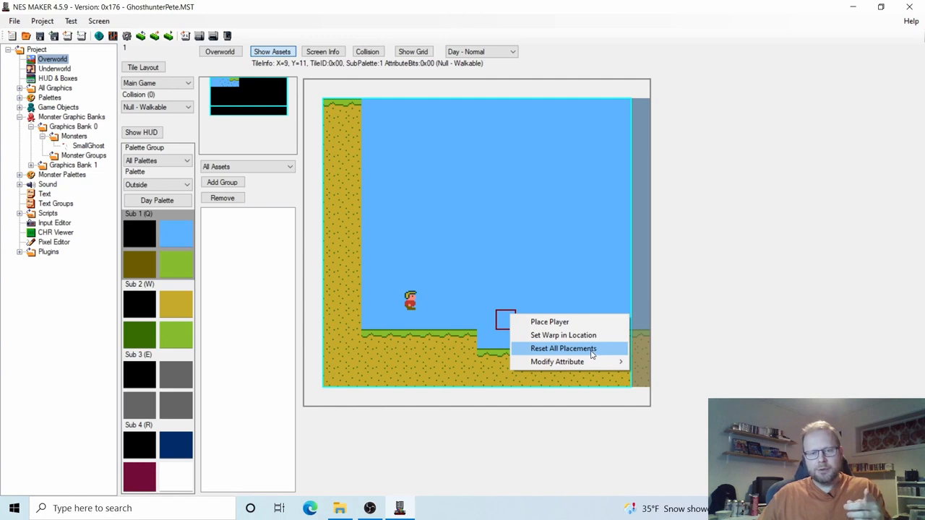
mouse_move(583, 366)
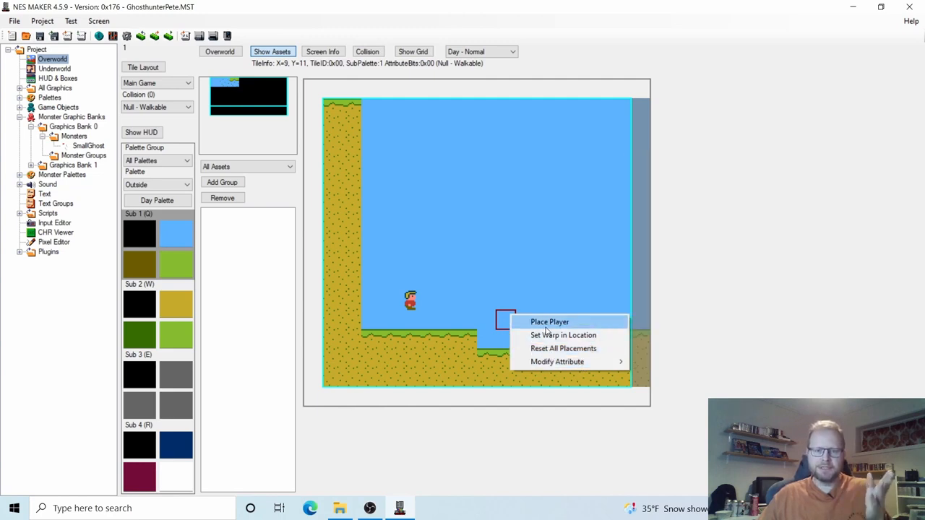
left_click(506, 320)
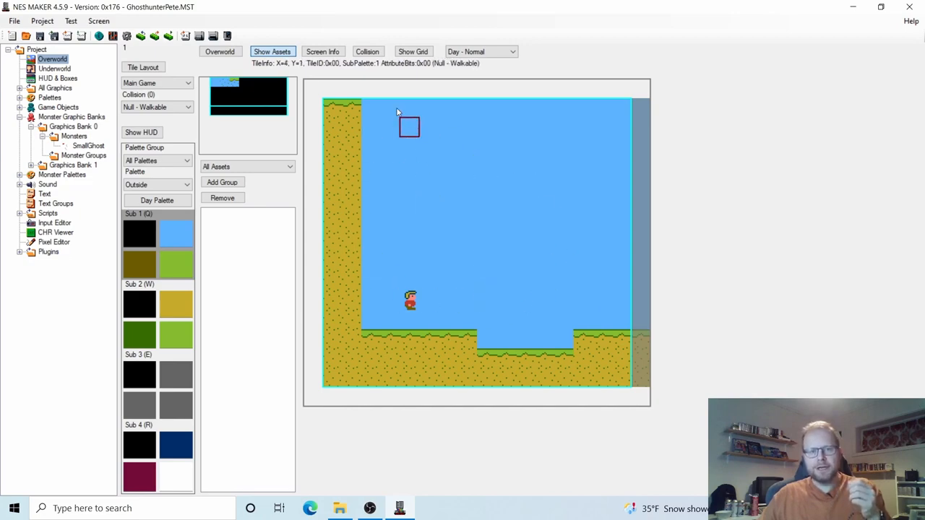
Step: Check the day monster settings in the first Overworld screen's details
left_click(323, 52)
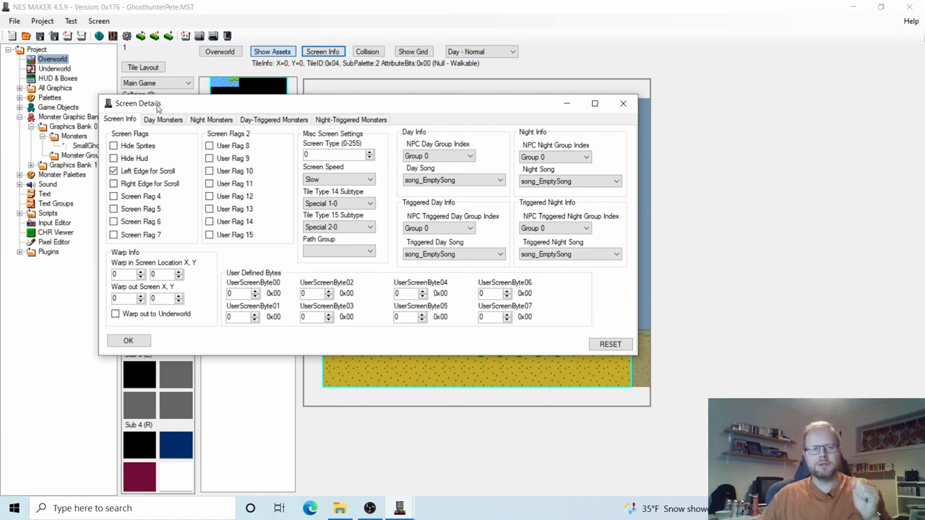
left_click(160, 120)
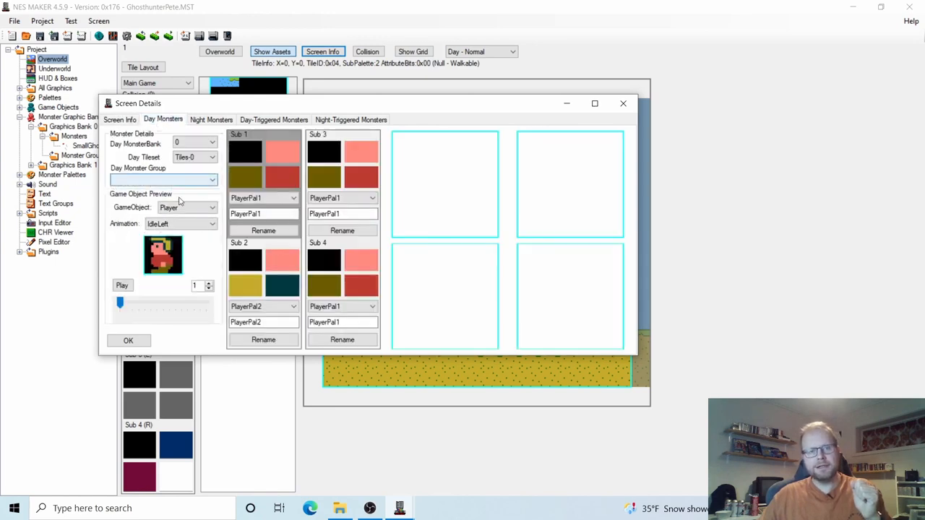
left_click(128, 341)
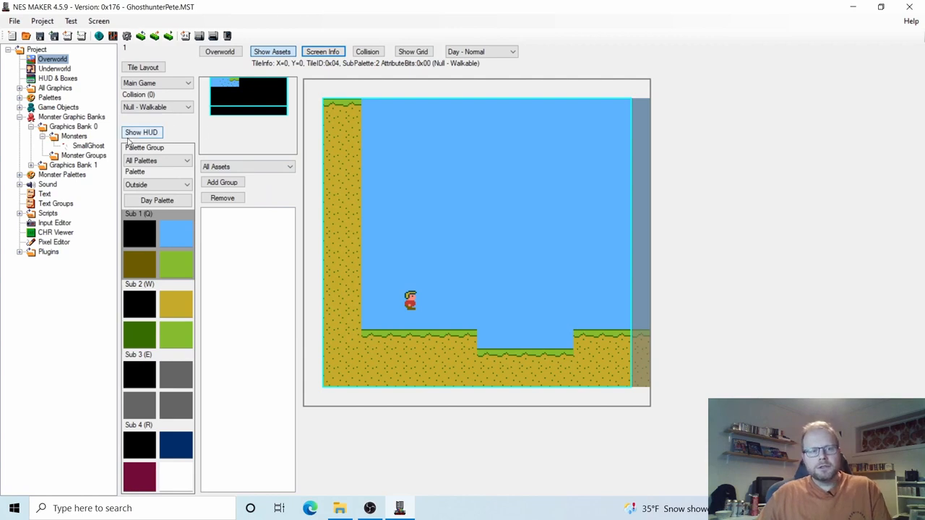
Step: Start a new monster group in Graphics Bank 0 named Ghosts, using tileset Tiles-0
left_click(80, 156)
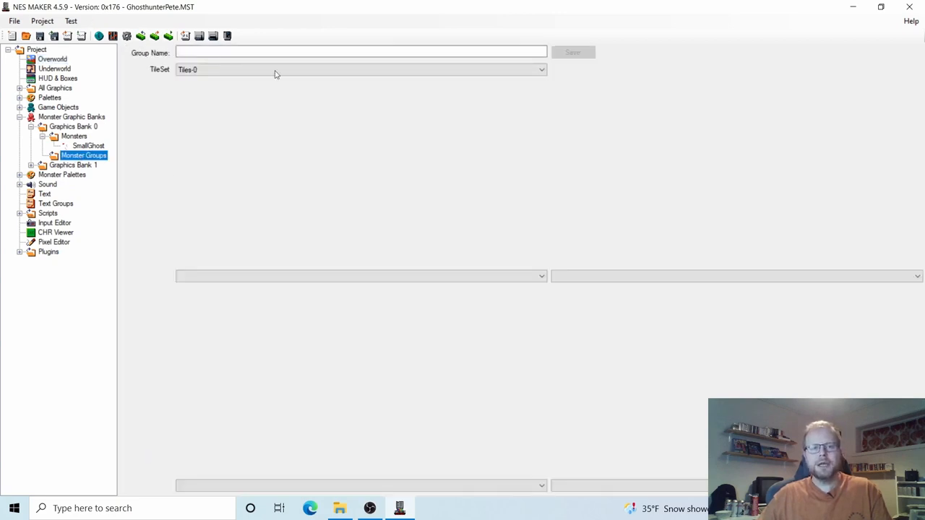
left_click(275, 50)
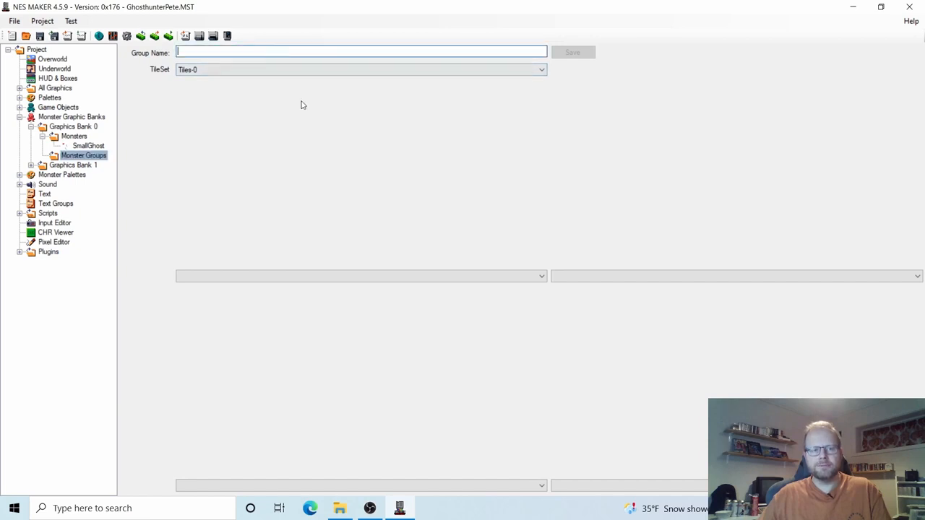
type("GH")
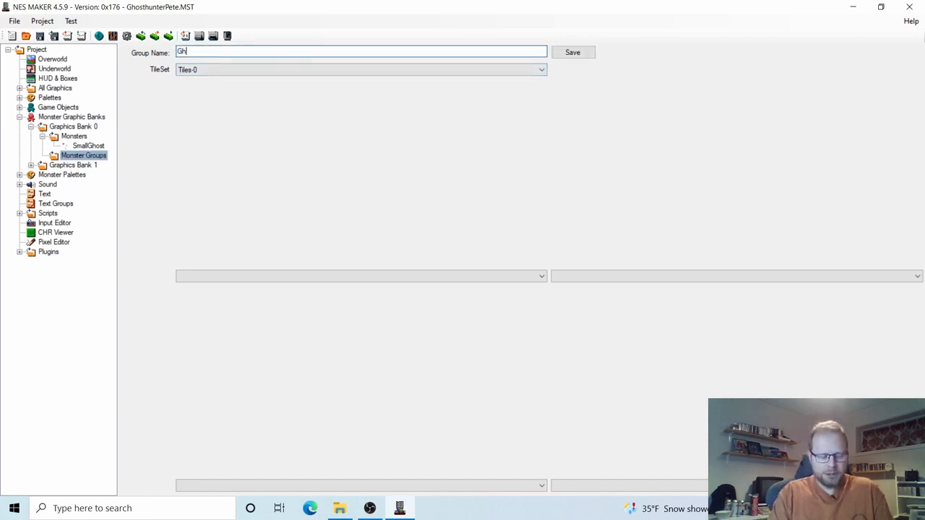
type("osts")
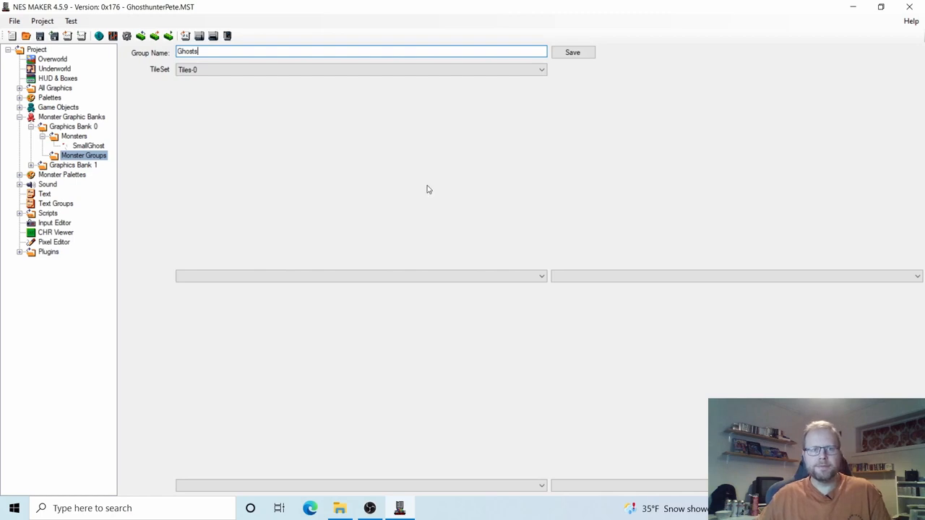
left_click(195, 72)
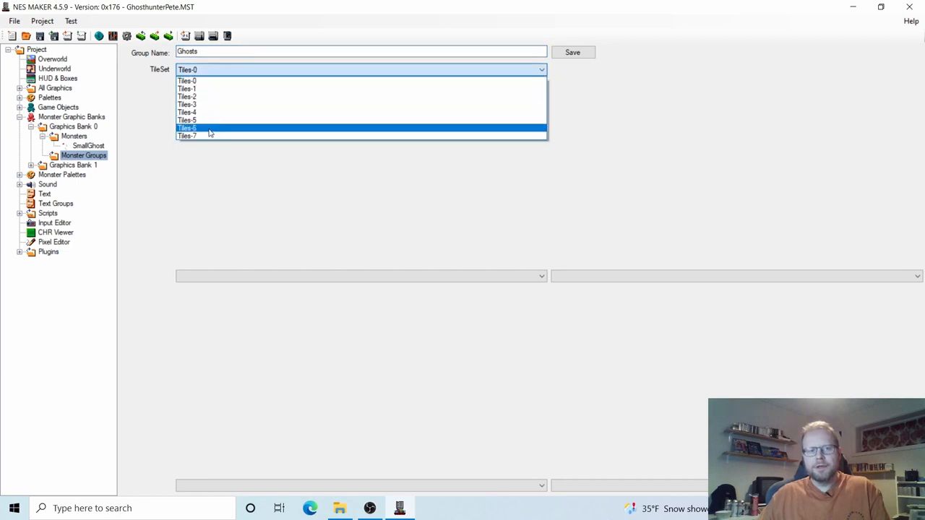
left_click(204, 73)
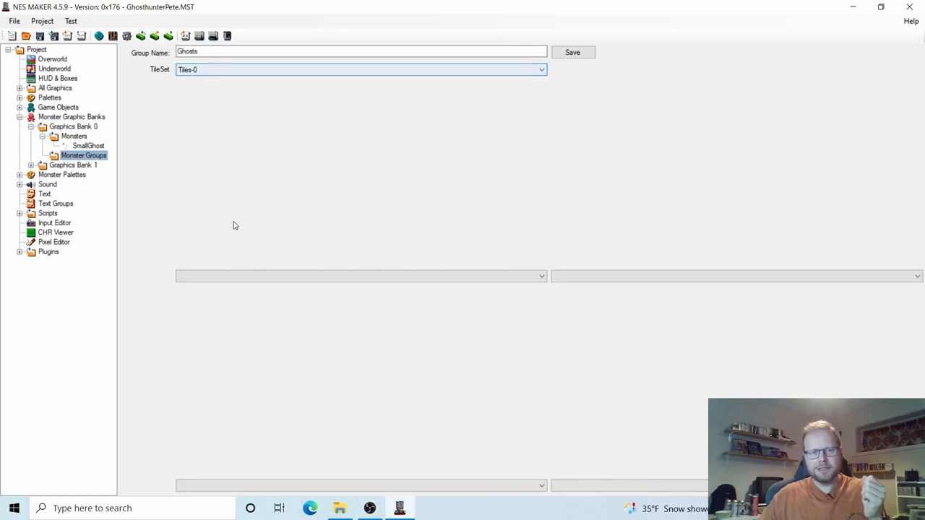
Step: Assign SmallGhost to the Ghosts group's first monster slot, save the group, and open its entry in the project tree
left_click(313, 280)
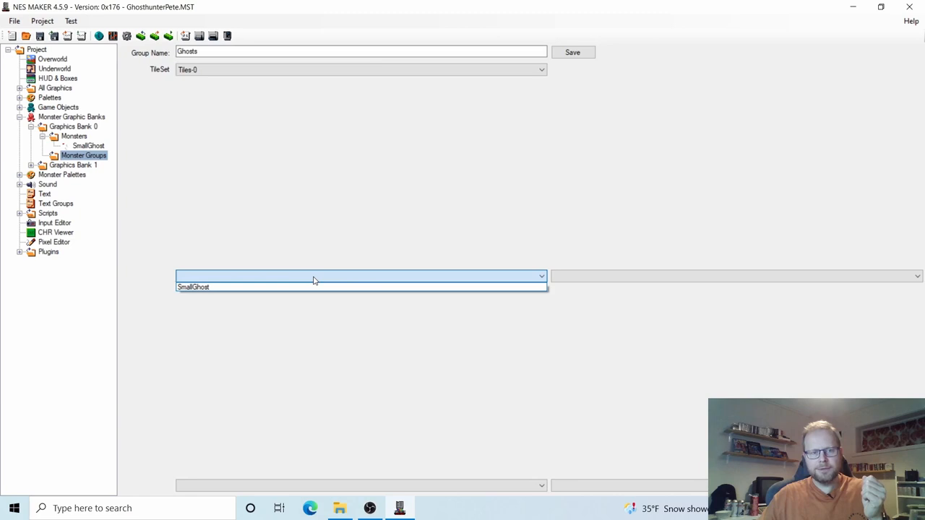
left_click(224, 287)
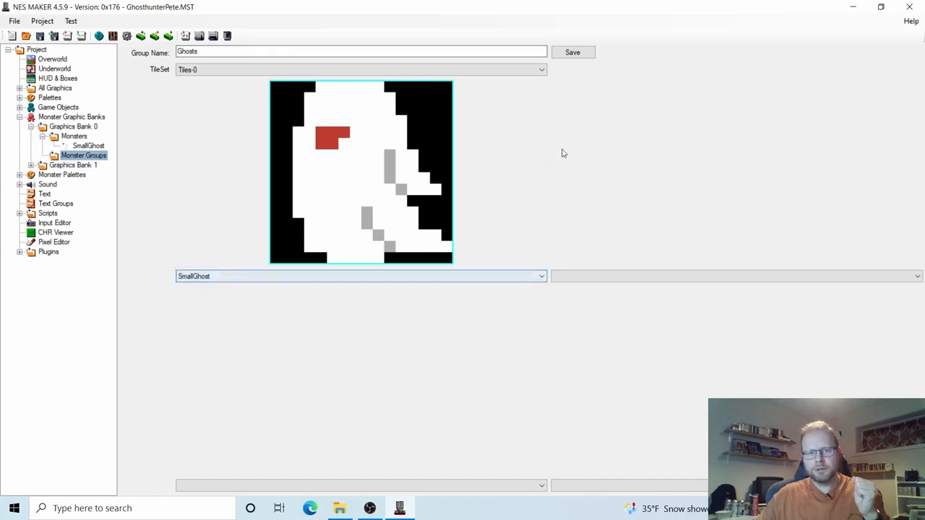
left_click(575, 53)
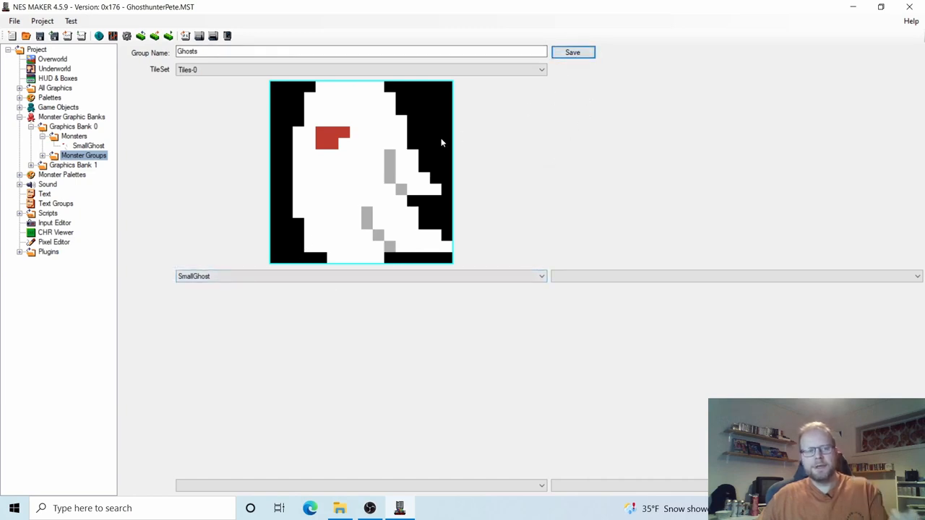
left_click(43, 155)
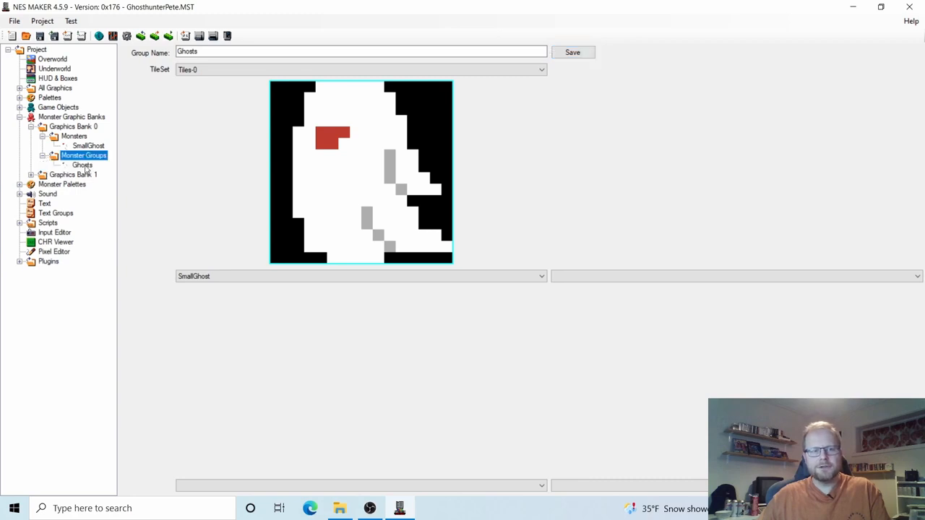
left_click(82, 165)
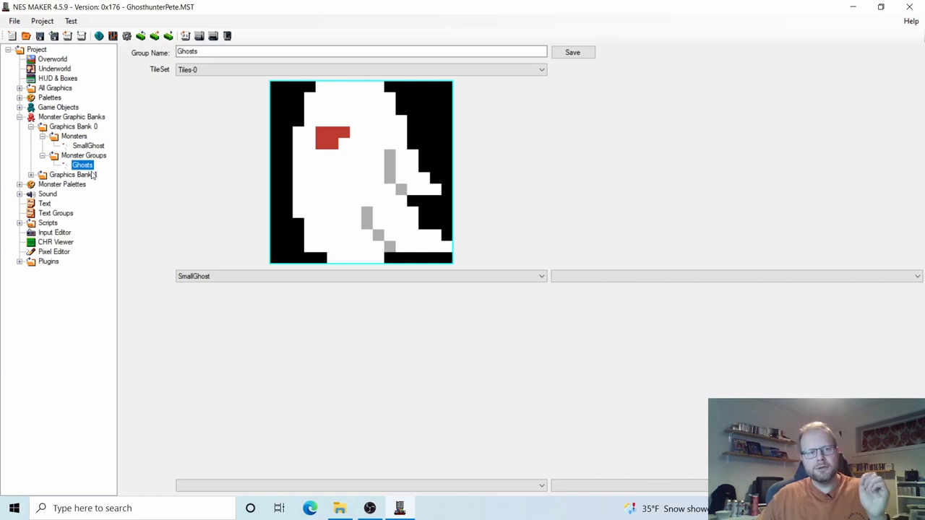
Step: Reopen the first Overworld screen and check whether monster placement is offered on a tile above the pit
left_click(53, 60)
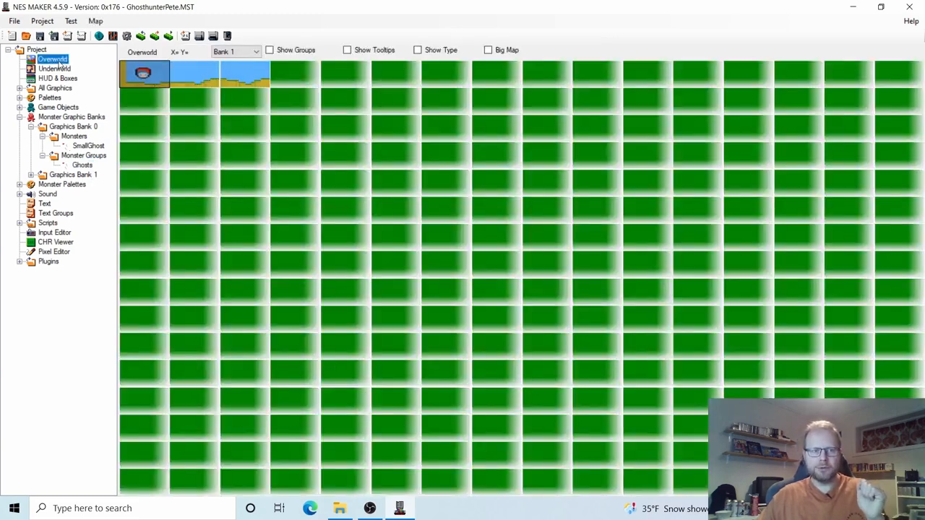
double_click(157, 74)
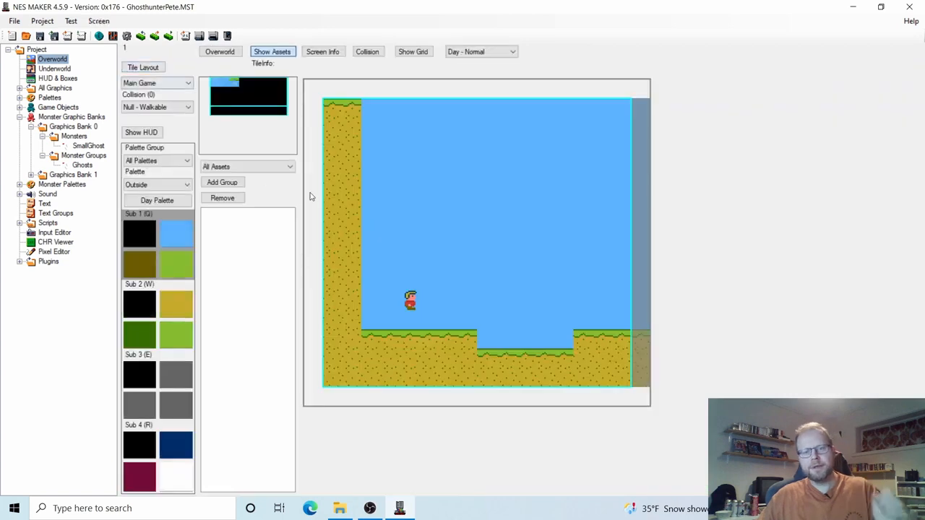
right_click(526, 322)
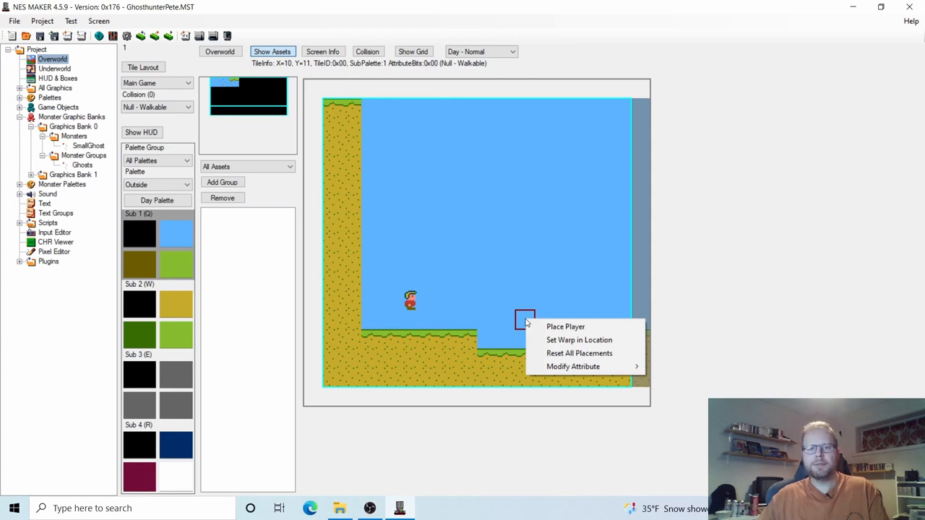
left_click(524, 318)
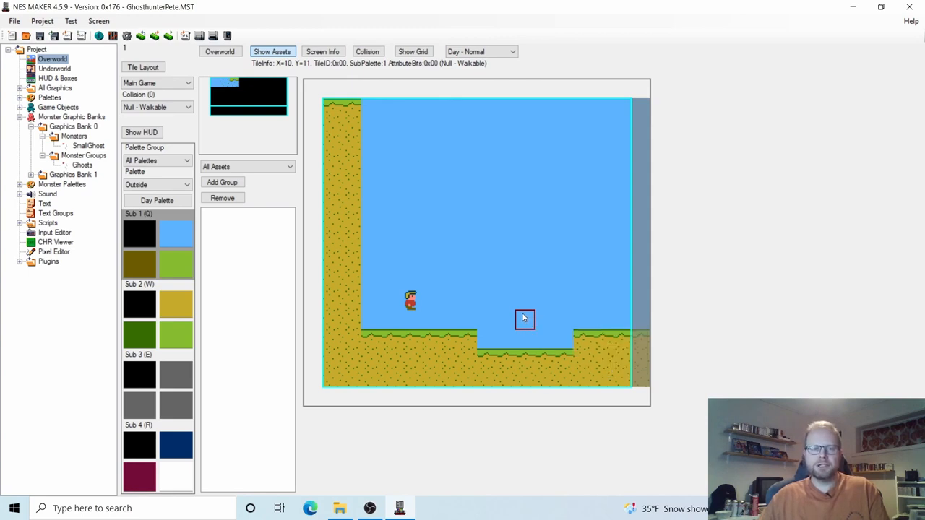
Step: Set the screen's day monster group to Ghosts and its day monster Sub 3 palette to MonPal1
left_click(330, 52)
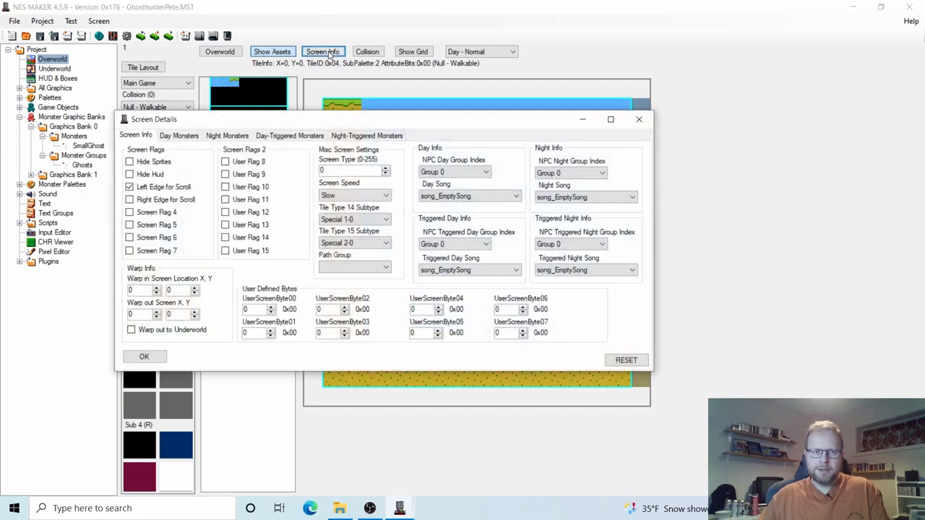
left_click(179, 137)
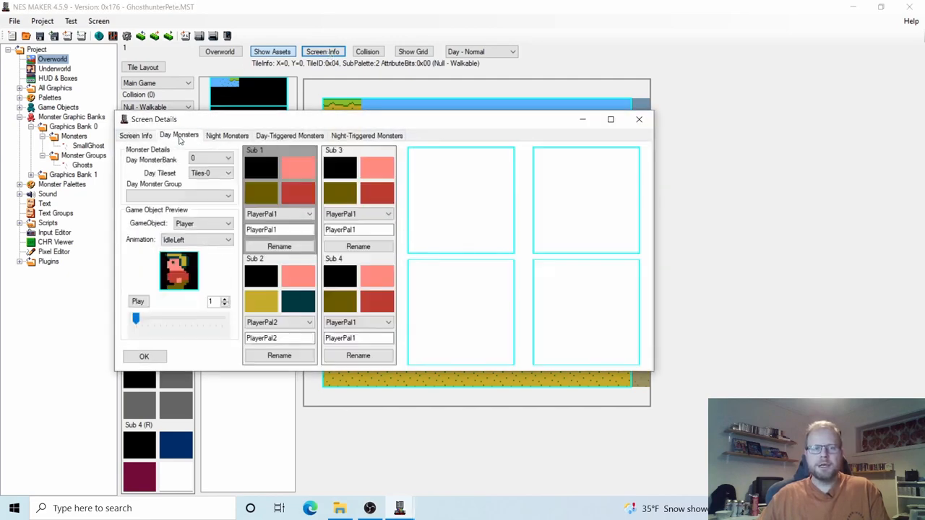
left_click(184, 199)
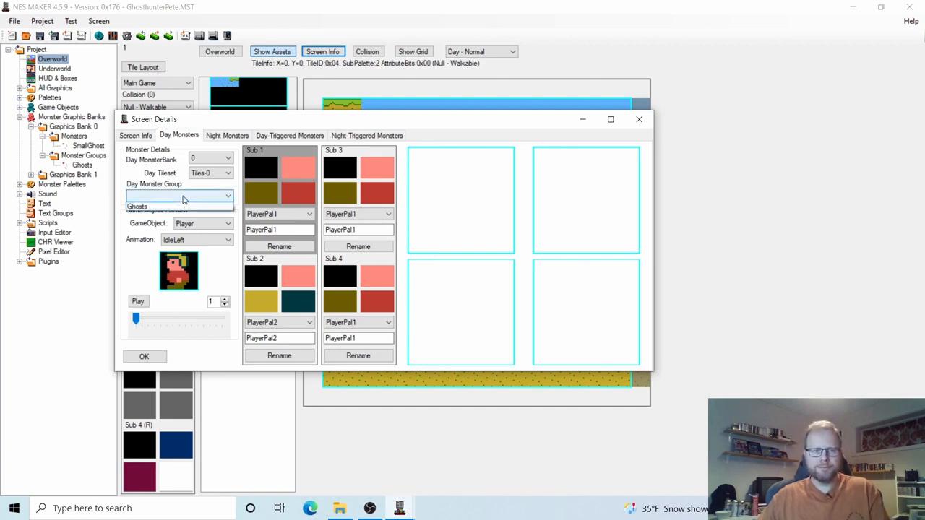
left_click(149, 207)
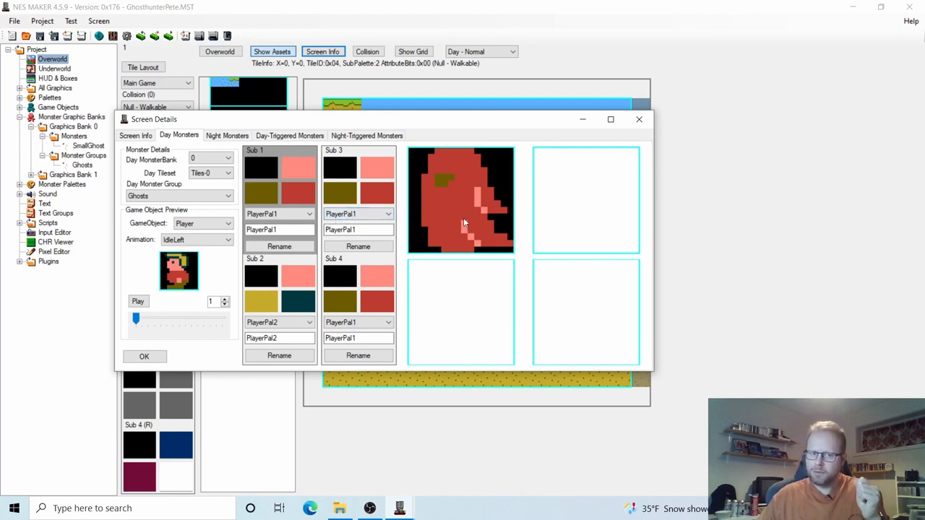
left_click(387, 214)
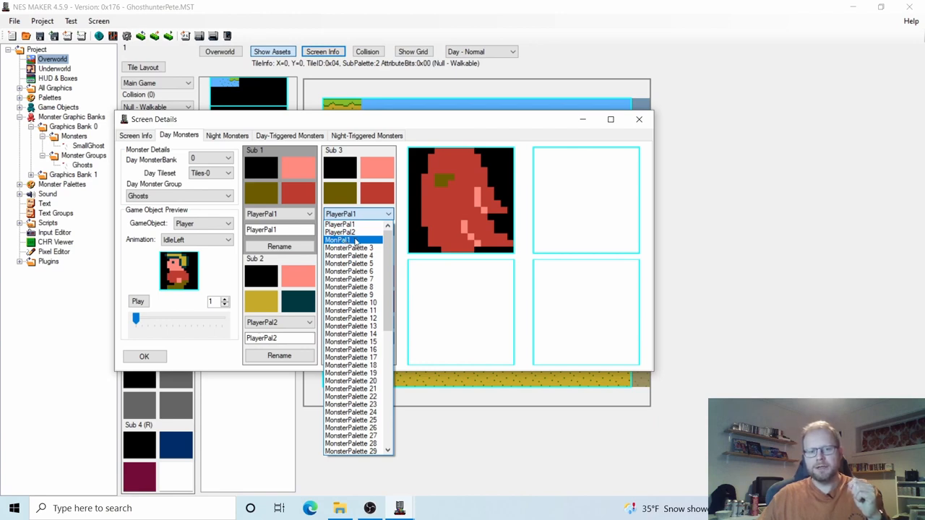
left_click(357, 241)
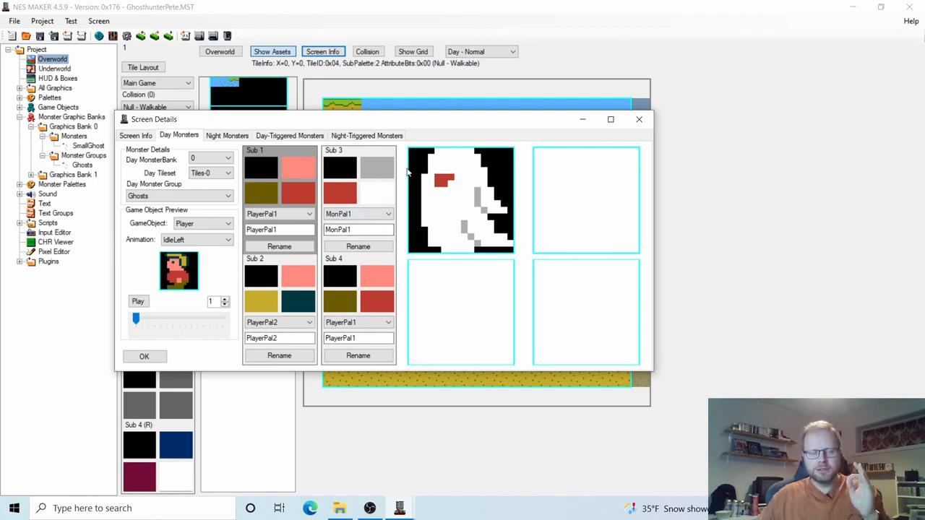
left_click(145, 357)
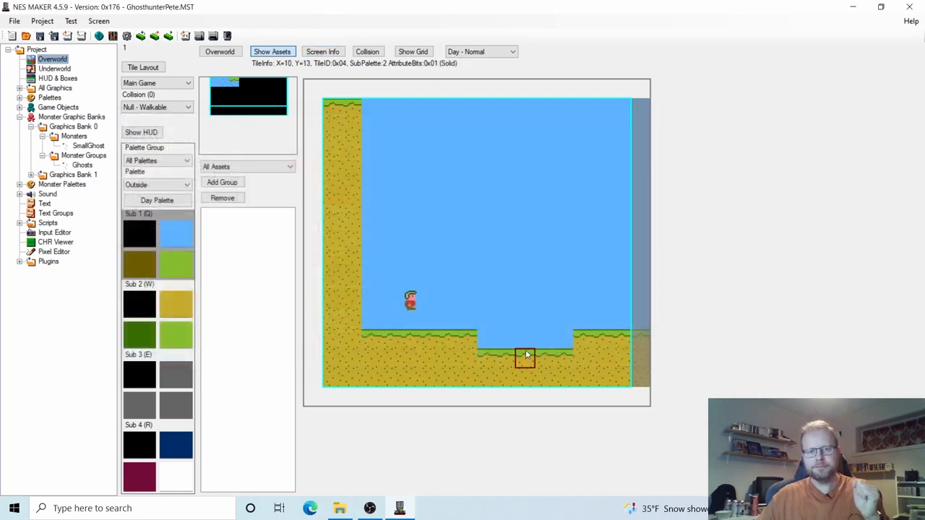
Step: Check the monster placement options for the tile above the pit, including the list of placeable objects
right_click(528, 317)
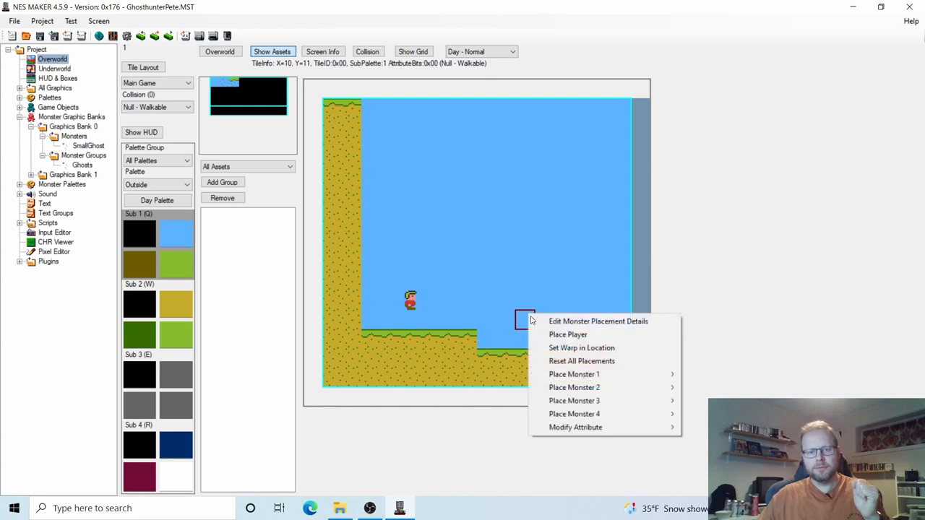
mouse_move(559, 375)
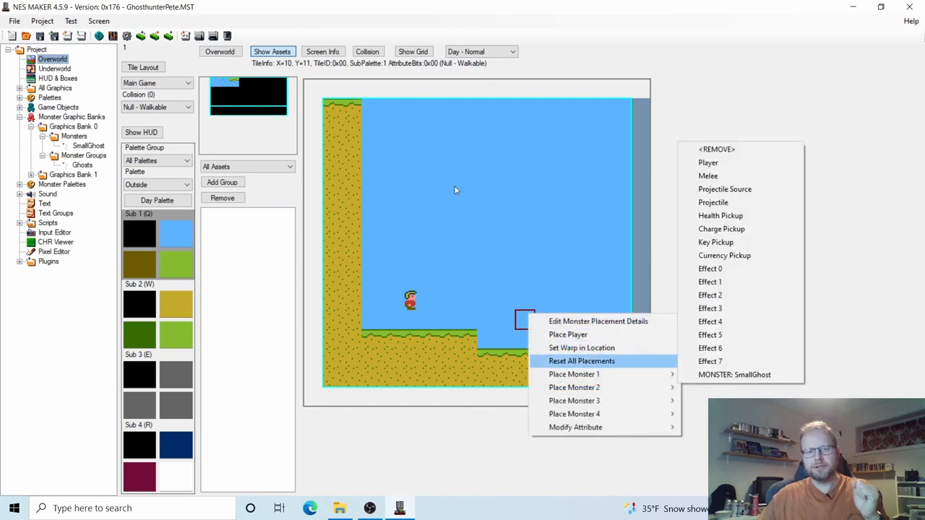
left_click(341, 33)
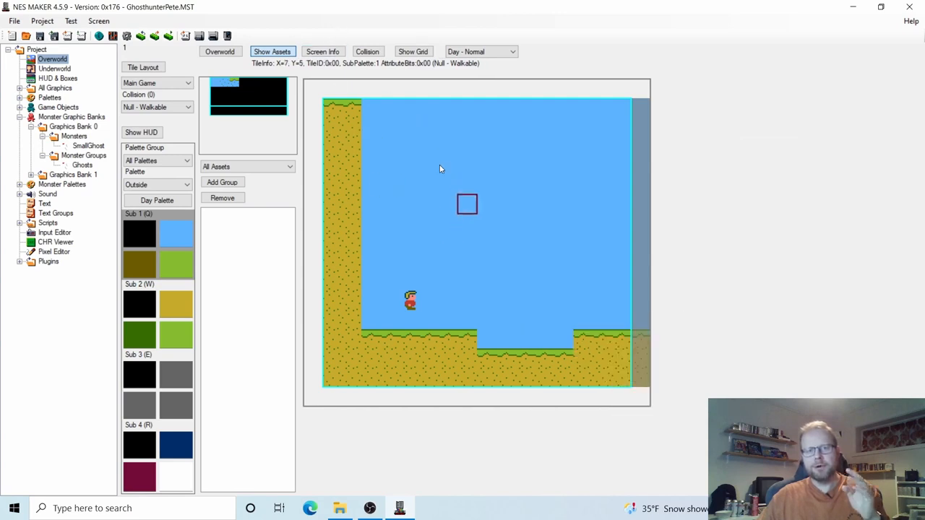
Step: Review the first Overworld screen's day monster settings, checking that Ghosts is chosen as the day monster group
left_click(326, 54)
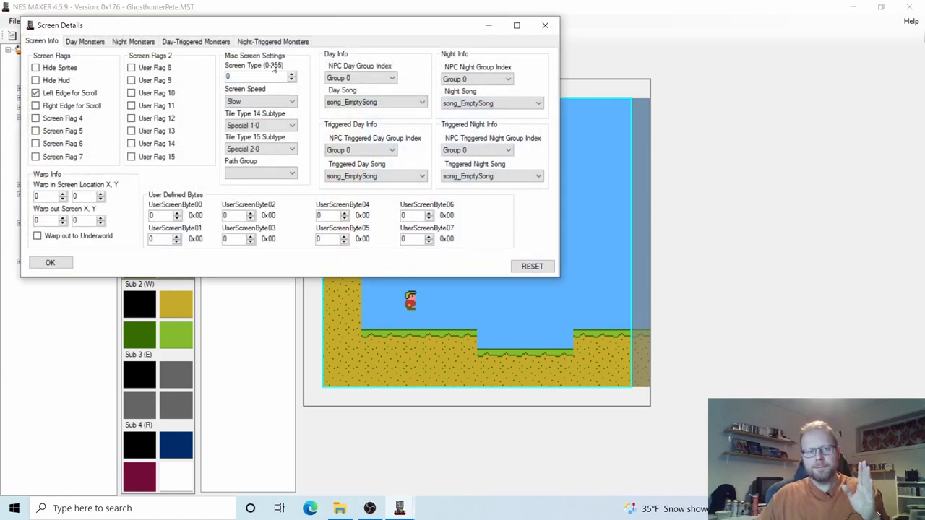
left_click(83, 42)
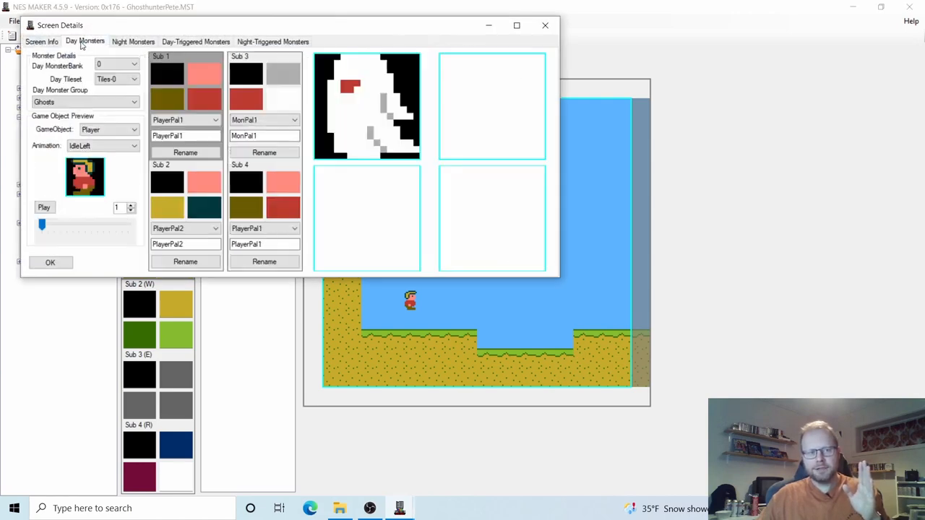
left_click(54, 102)
left_click(54, 102)
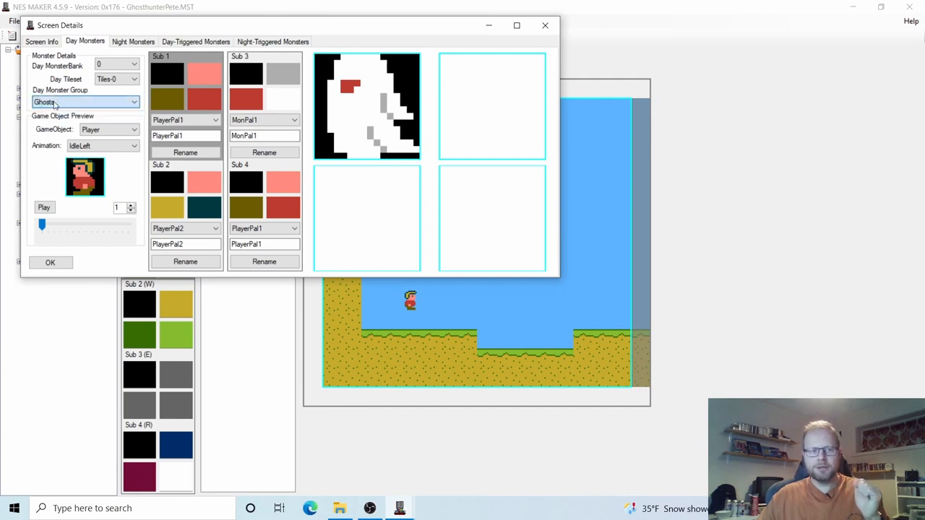
left_click(54, 101)
left_click(54, 102)
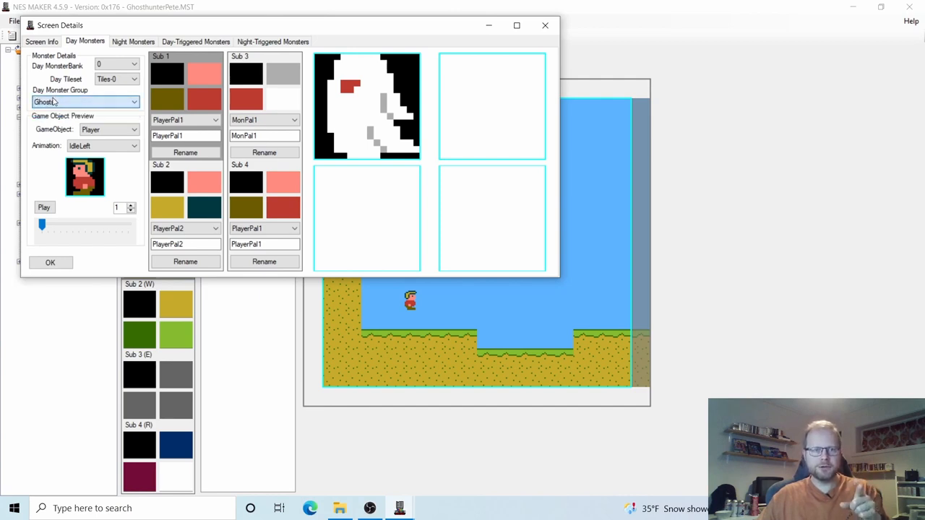
left_click(47, 262)
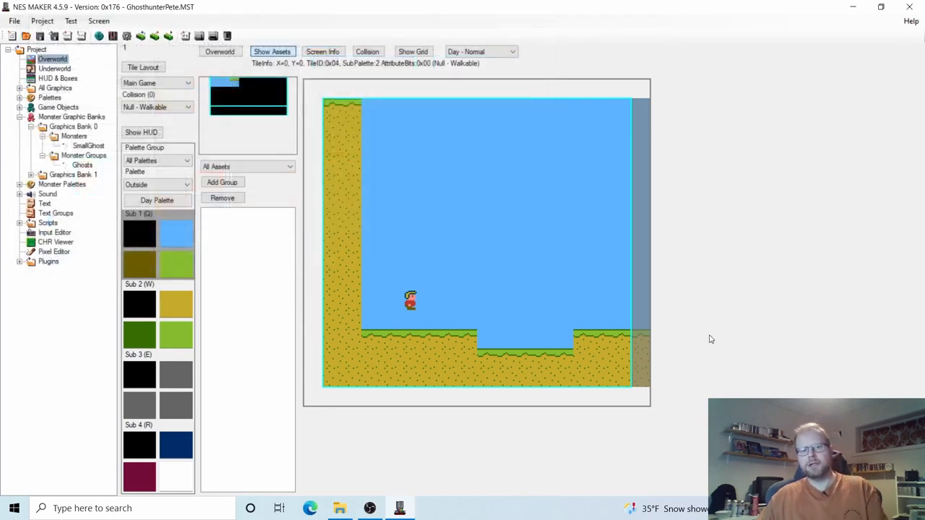
Step: Place SmallGhost as Monster 1 on the tile above the pit at X=11, Y=11, and test it in the game
right_click(543, 320)
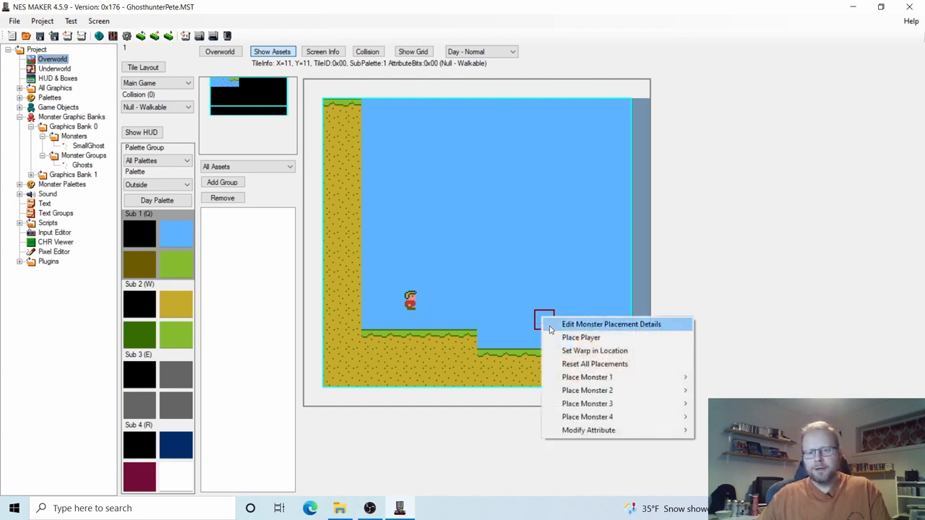
mouse_move(586, 377)
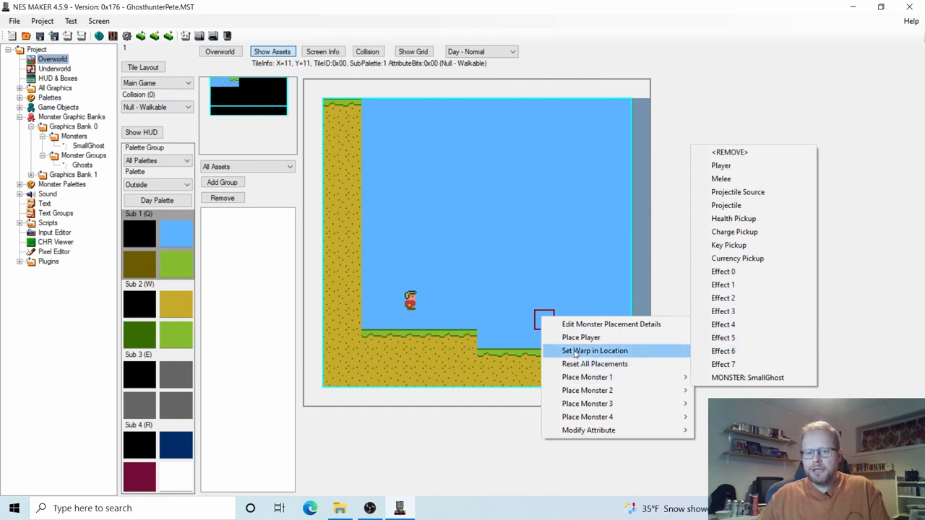
right_click(523, 322)
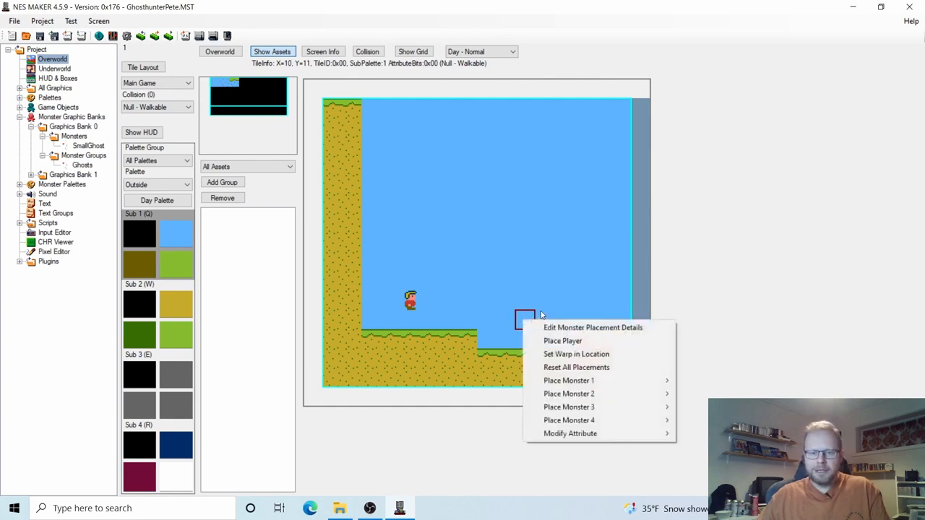
right_click(542, 313)
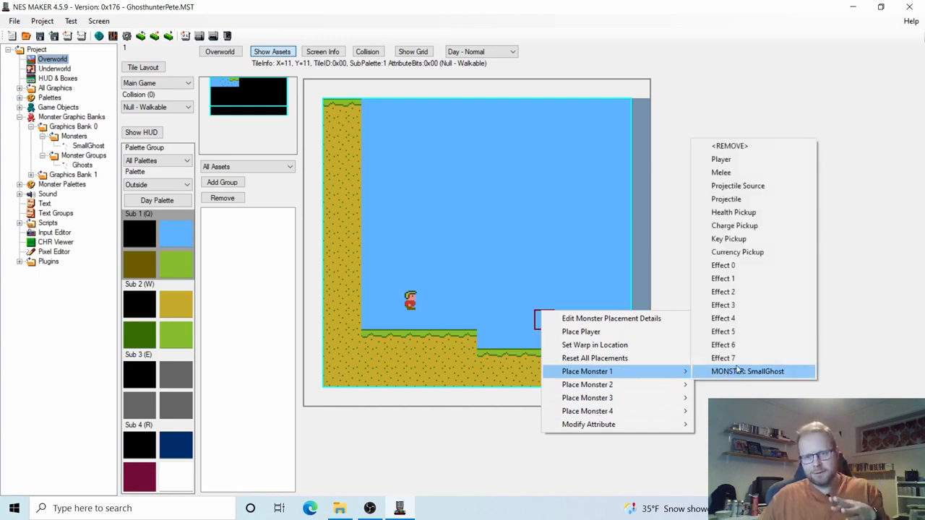
mouse_move(679, 376)
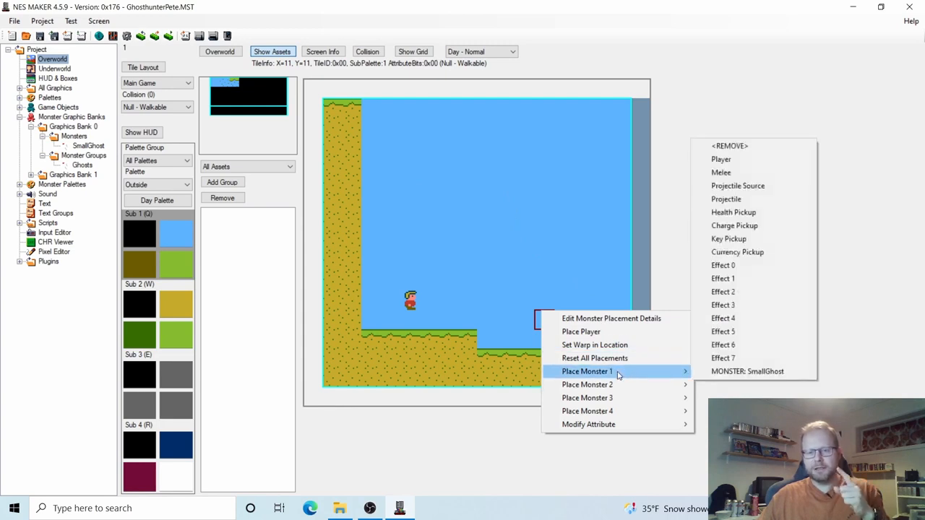
left_click(766, 375)
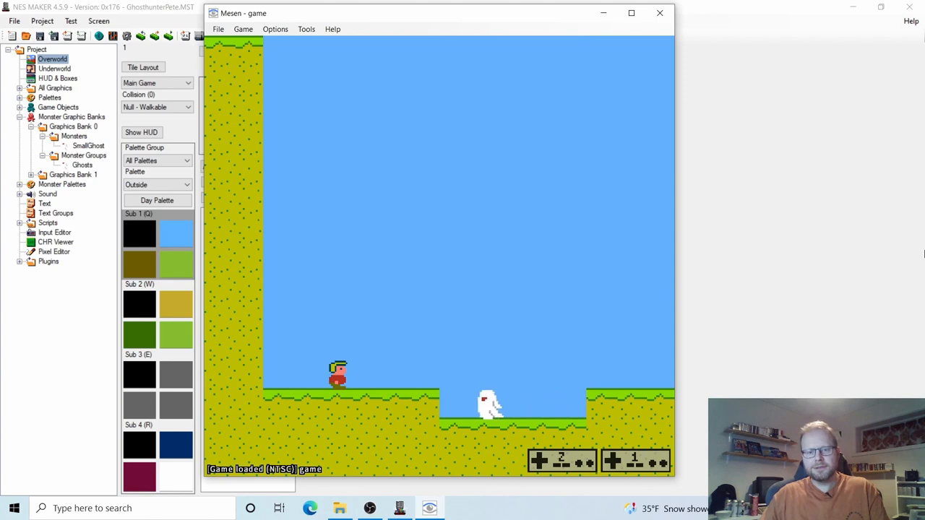
left_click(659, 13)
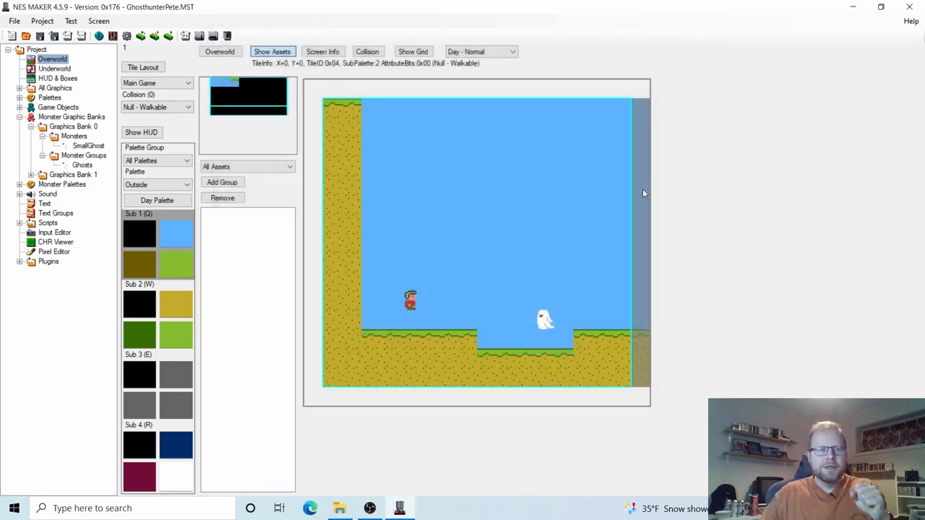
Step: Open the SmallGhost monster and compare its MoveLeft and MoveRight animations
left_click(101, 148)
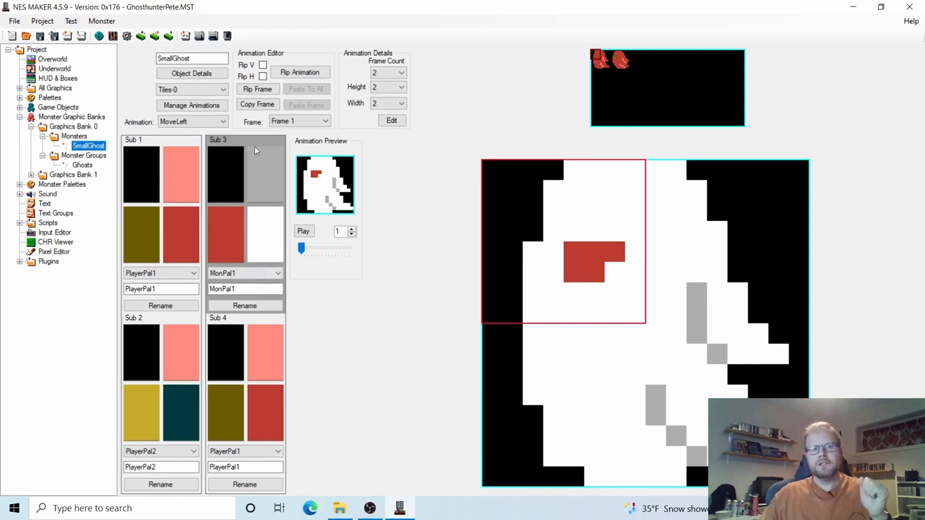
left_click(203, 123)
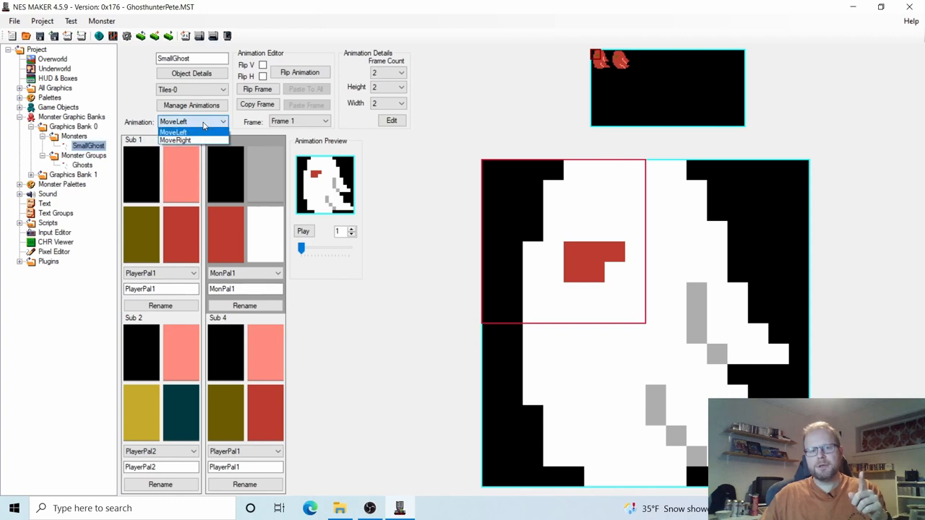
left_click(205, 140)
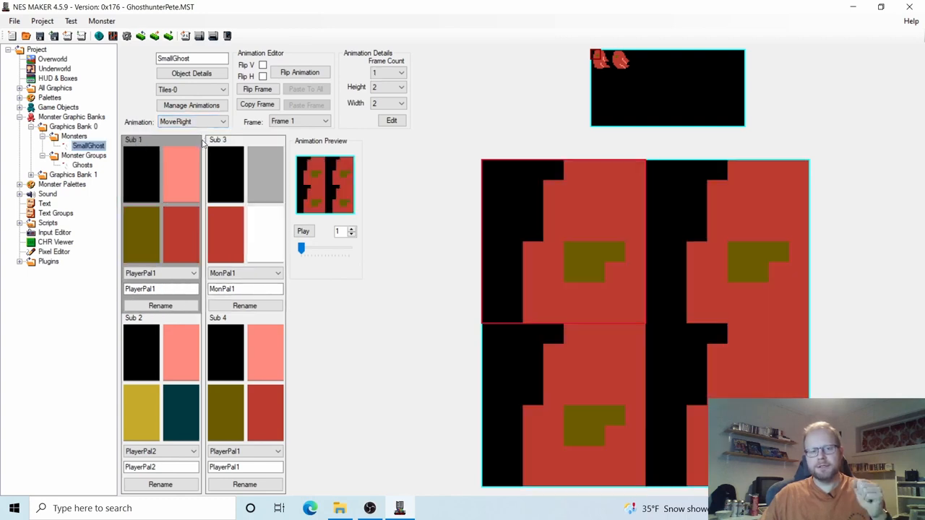
left_click(195, 122)
left_click(193, 131)
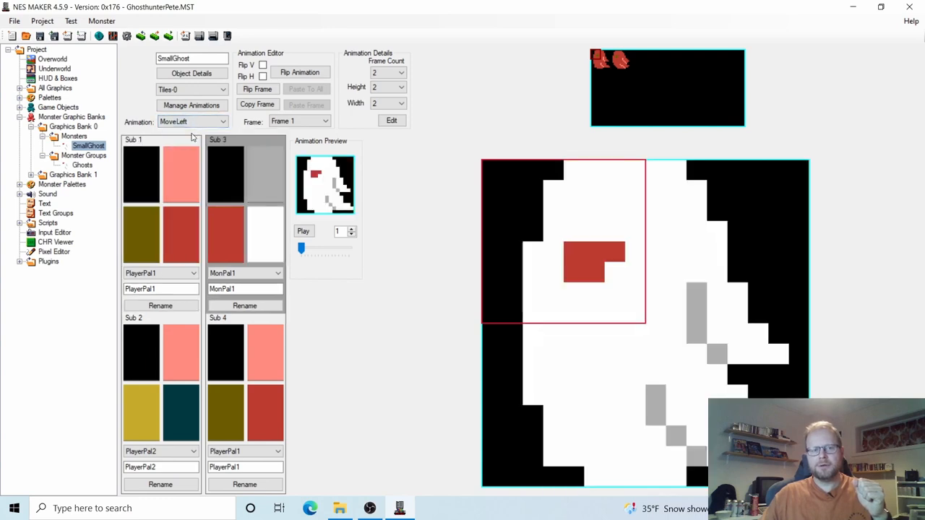
Step: Fill frame 1 of SmallGhost's MoveRight animation with the first ghost drawing's four tiles, using the Sub 3 palette
left_click(188, 125)
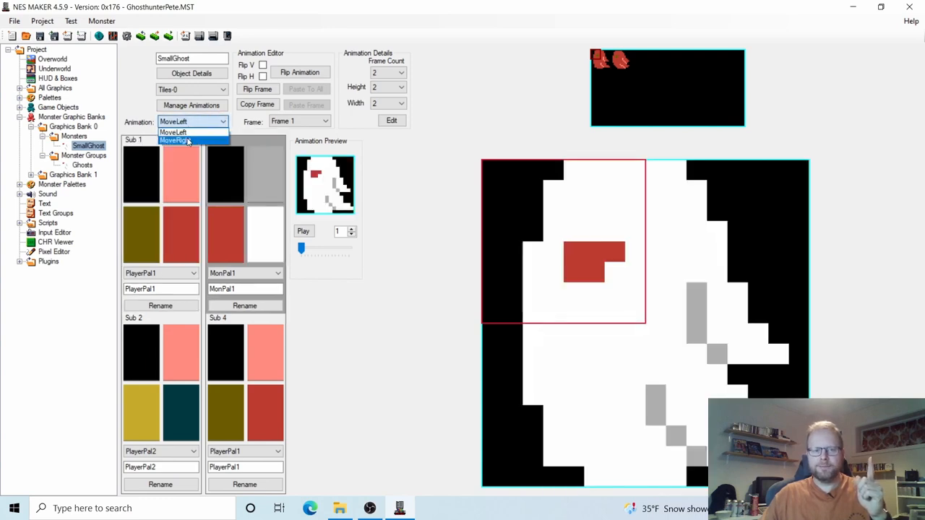
left_click(188, 140)
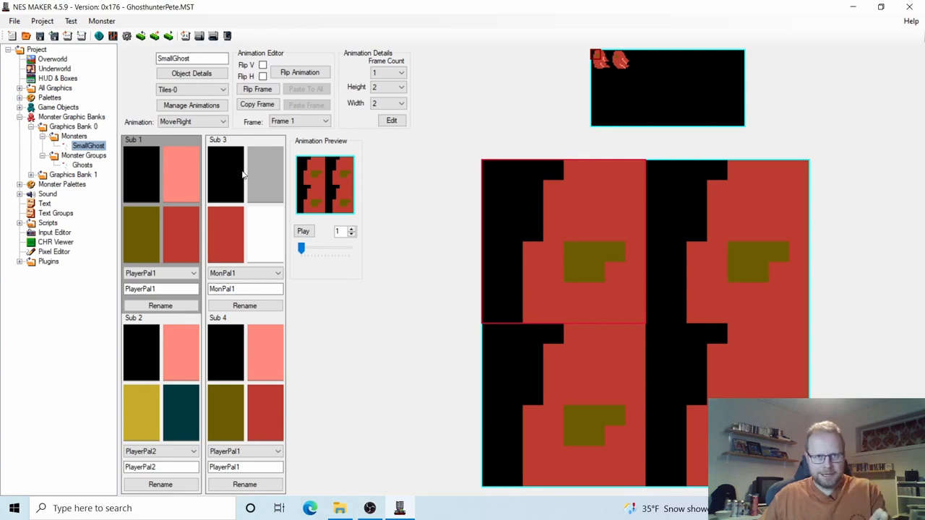
left_click(266, 168)
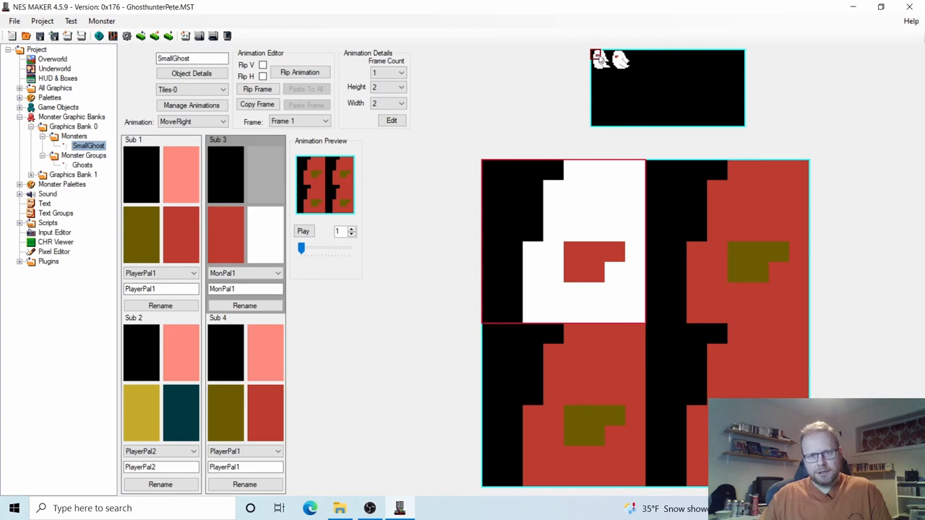
left_click(599, 59)
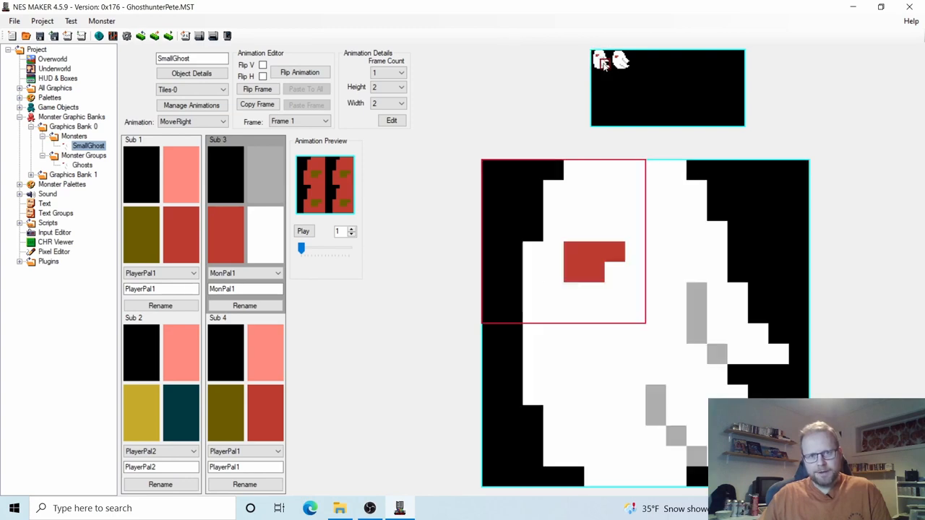
Step: Set the MoveRight frame count to 2 and fill frame 2 with the second ghost drawing's tiles in the Sub 3 palette
left_click(325, 125)
left_click(300, 132)
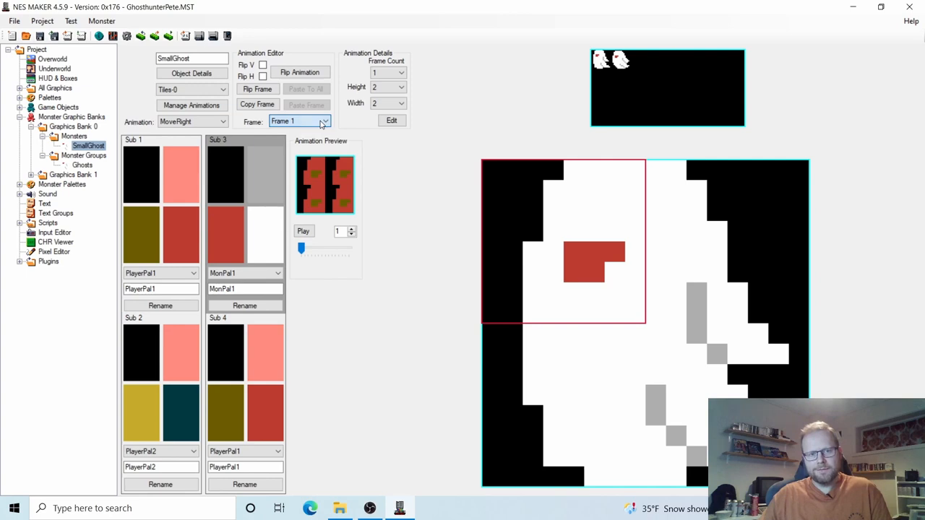
left_click(400, 72)
left_click(395, 95)
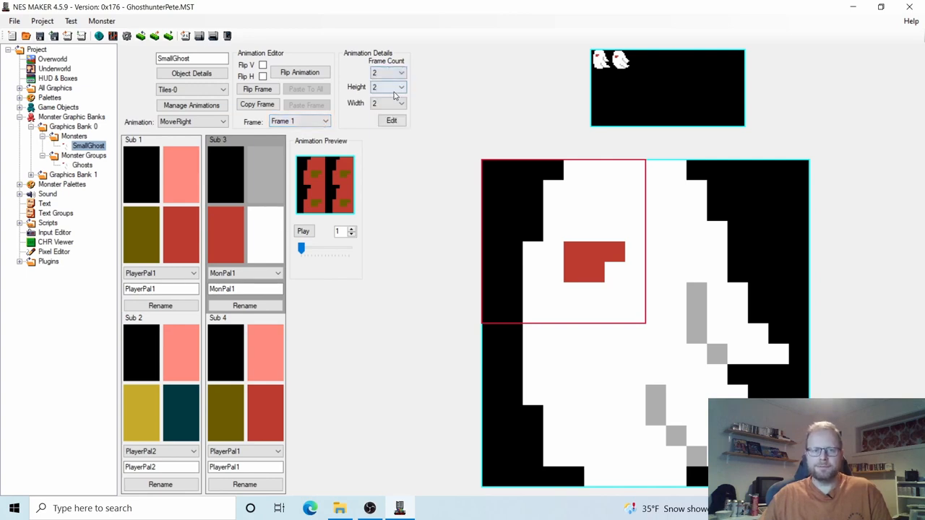
left_click(324, 122)
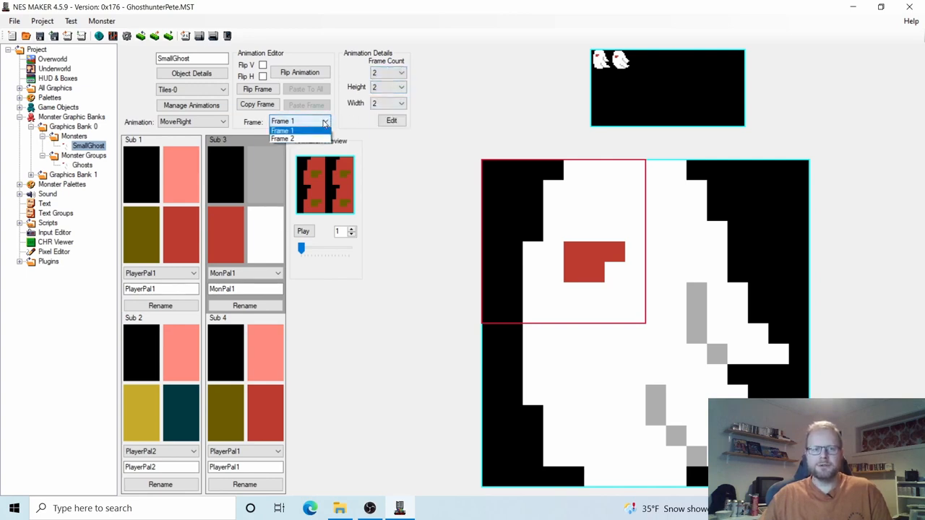
left_click(310, 139)
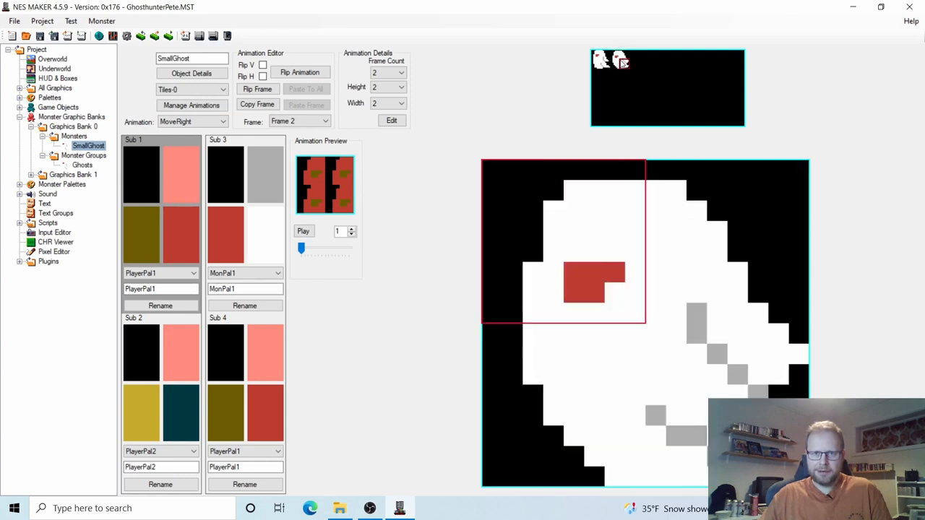
left_click(619, 60)
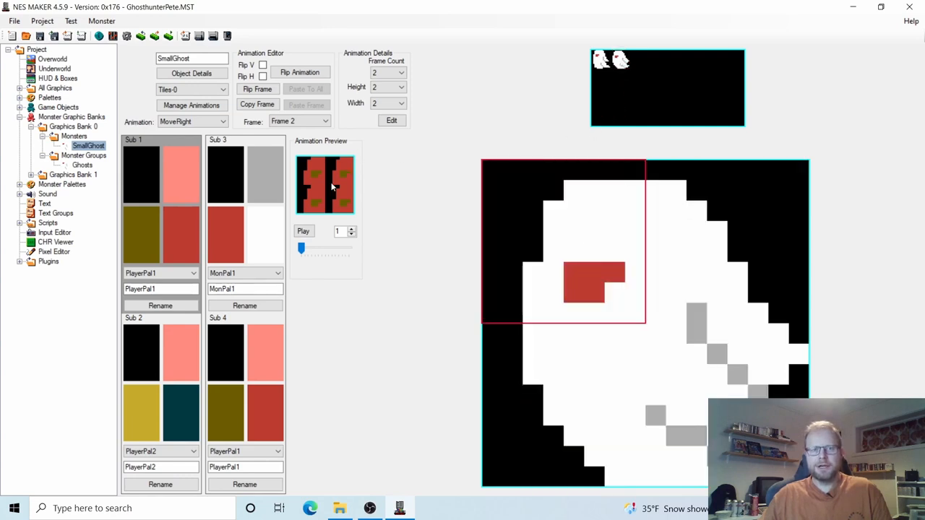
Step: Preview the MoveRight animation at speed 3, and stop the playback
left_click(304, 231)
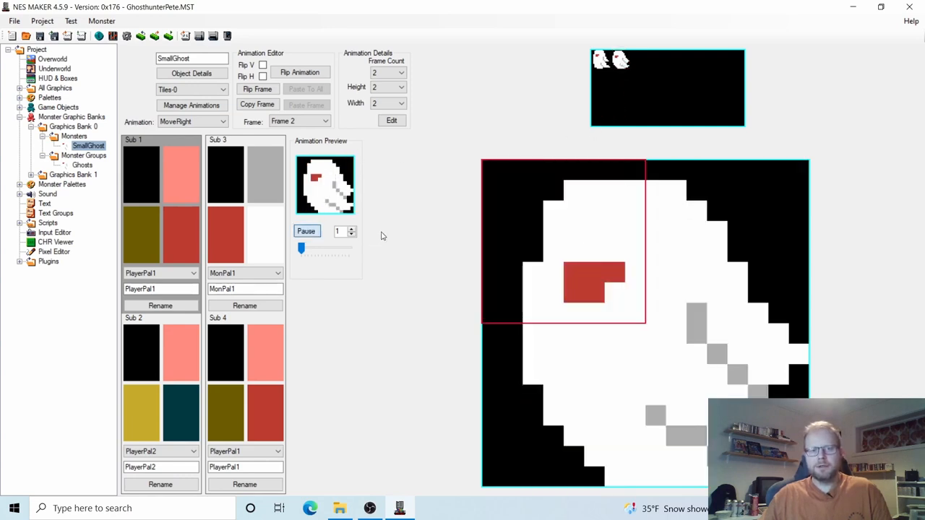
double_click(352, 228)
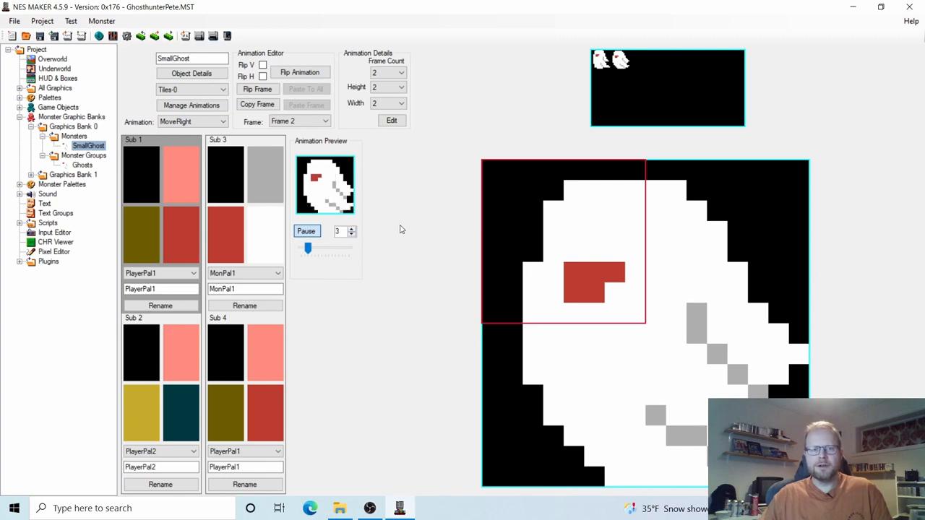
left_click(305, 231)
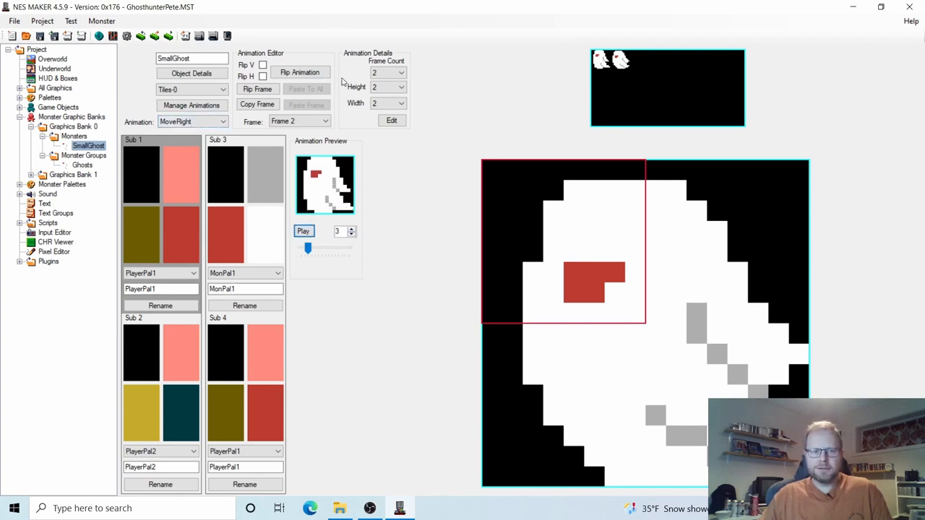
Step: Flip the whole MoveRight animation horizontally so the ghost faces right, and preview it
left_click(314, 75)
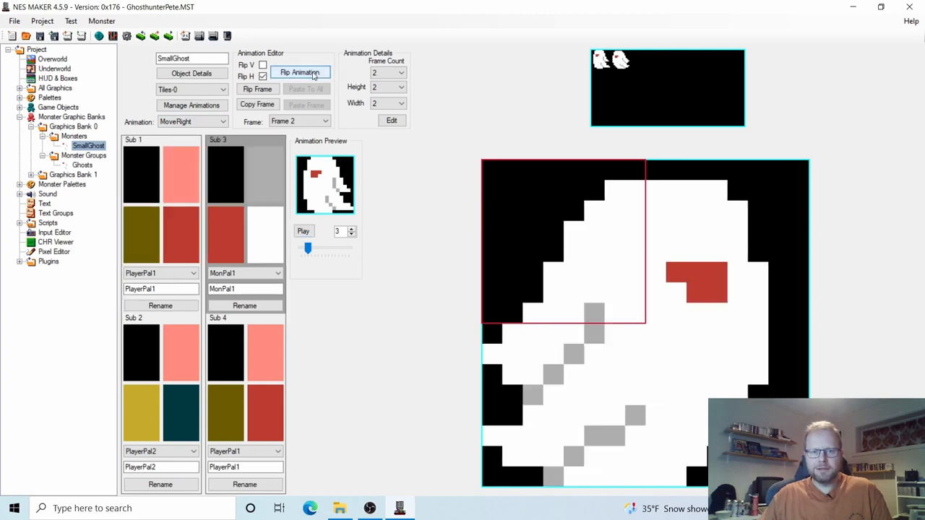
left_click(304, 231)
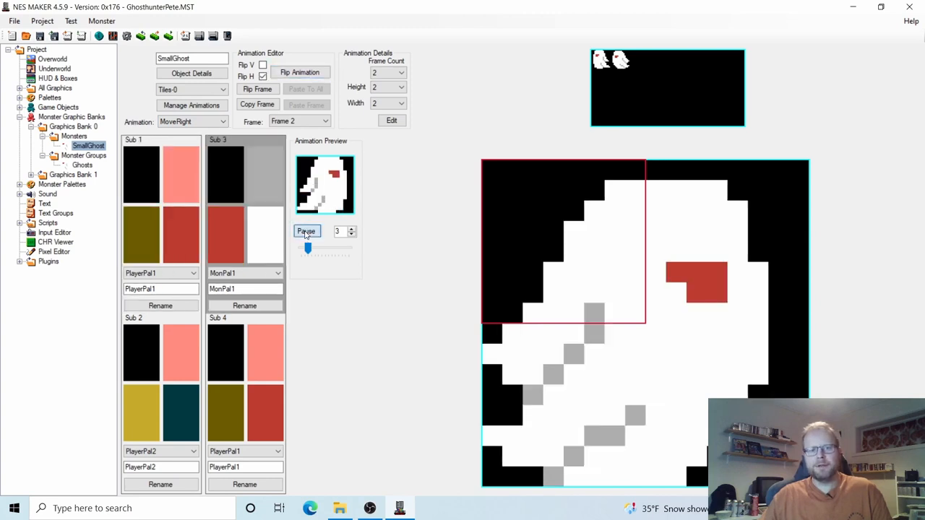
left_click(306, 232)
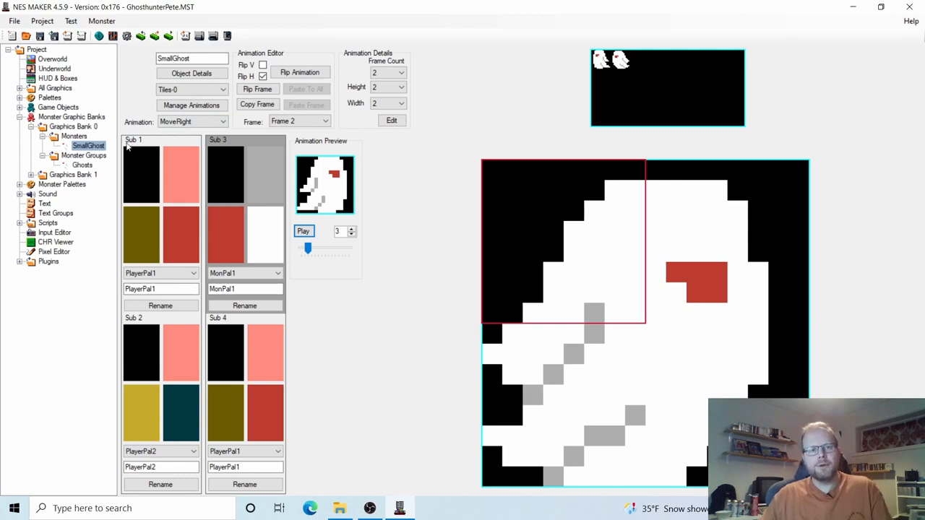
Step: Reopen SmallGhost to check that its MoveRight animation was kept, and return to the Overworld map
left_click(68, 127)
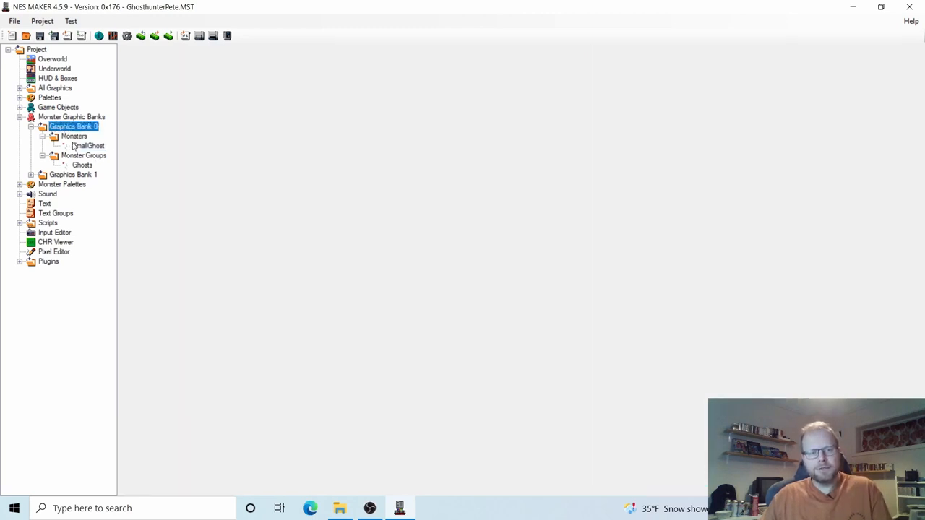
left_click(80, 146)
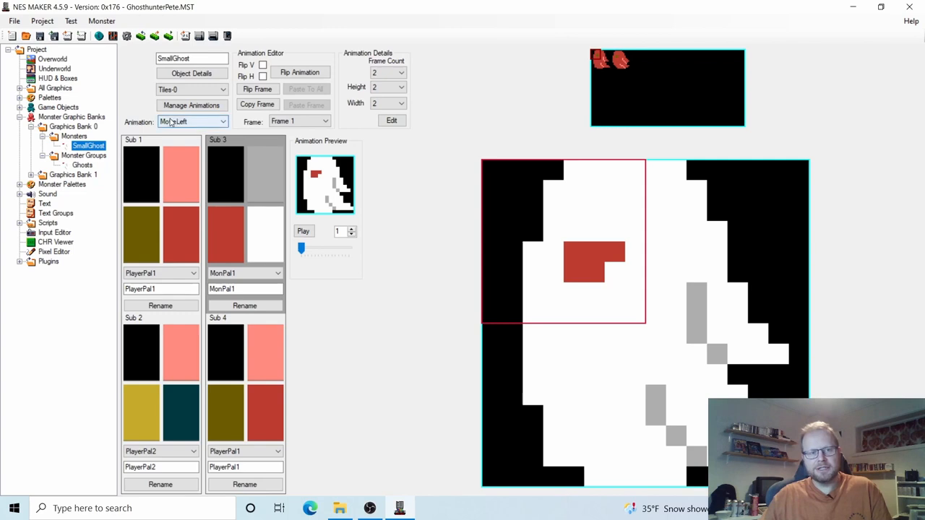
left_click(172, 121)
left_click(177, 142)
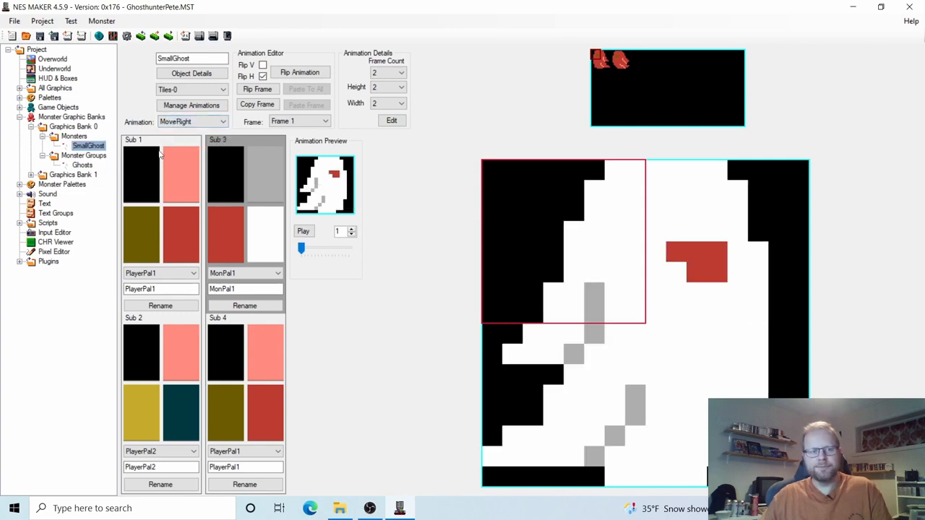
left_click(54, 60)
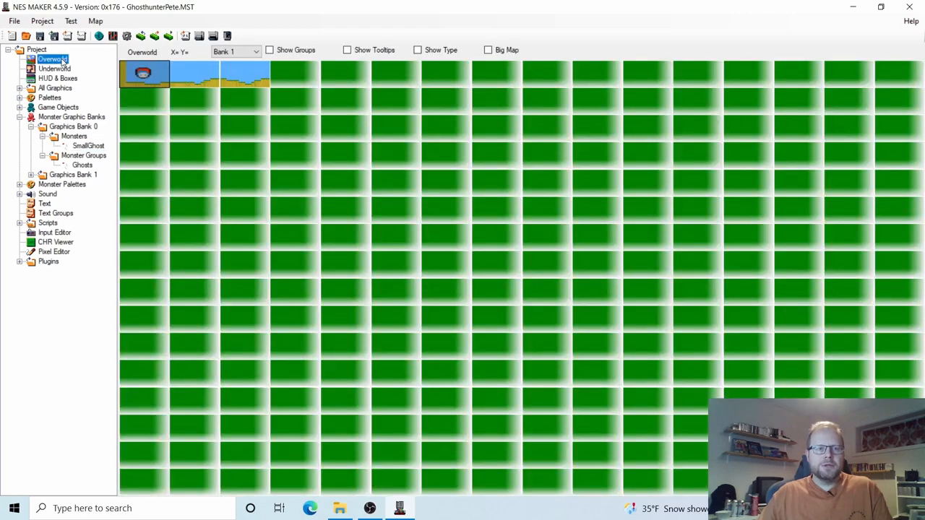
Step: Open the first Overworld screen and export the game with its assembly code to test it in the emulator
double_click(152, 80)
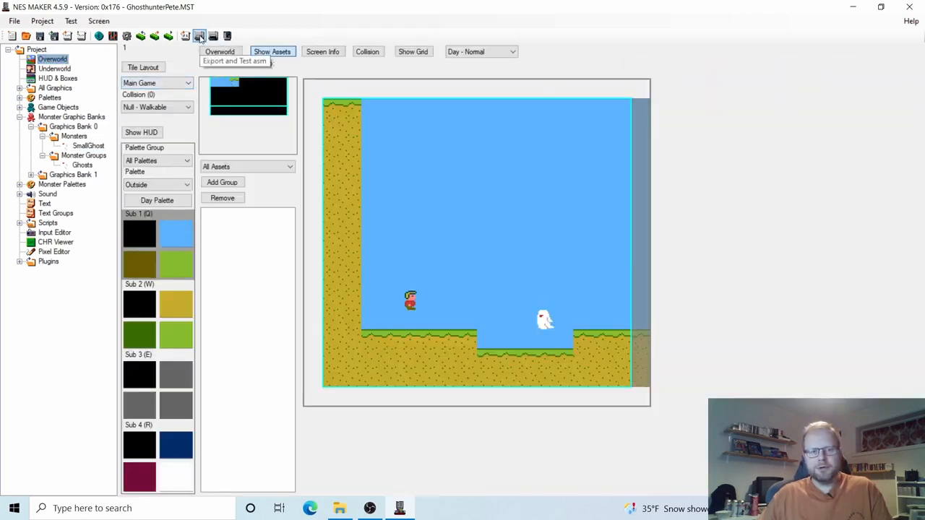
left_click(200, 36)
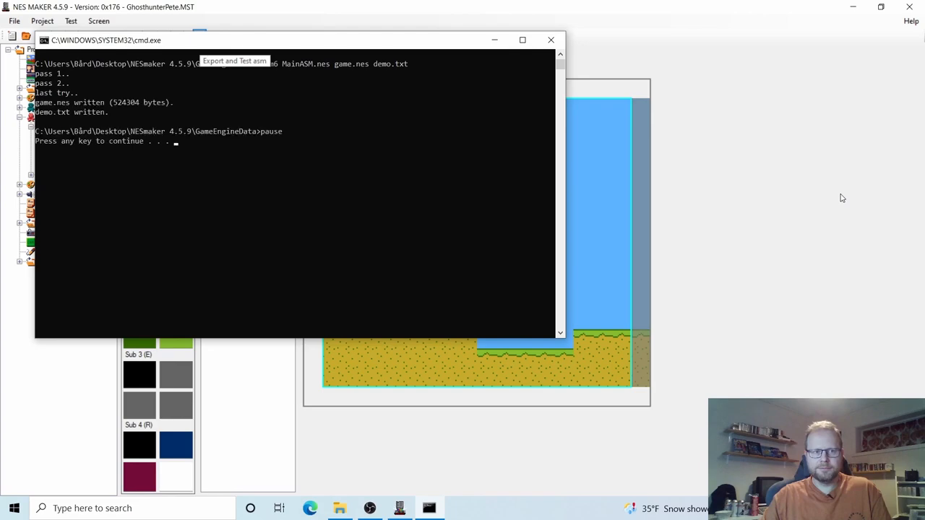
key("Return")
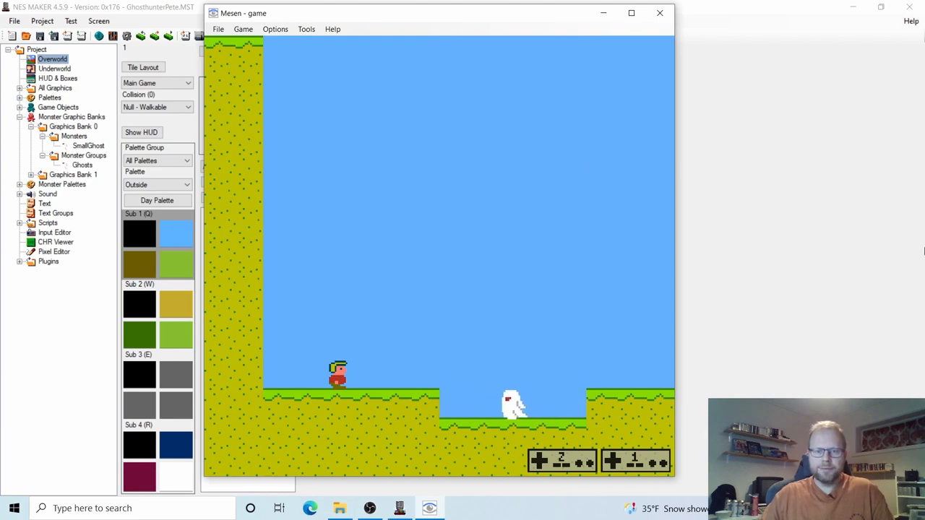
Step: Playtest the first screen by walking and jumping the player around the pit to check the ghost's left and right movement animations
key("Right")
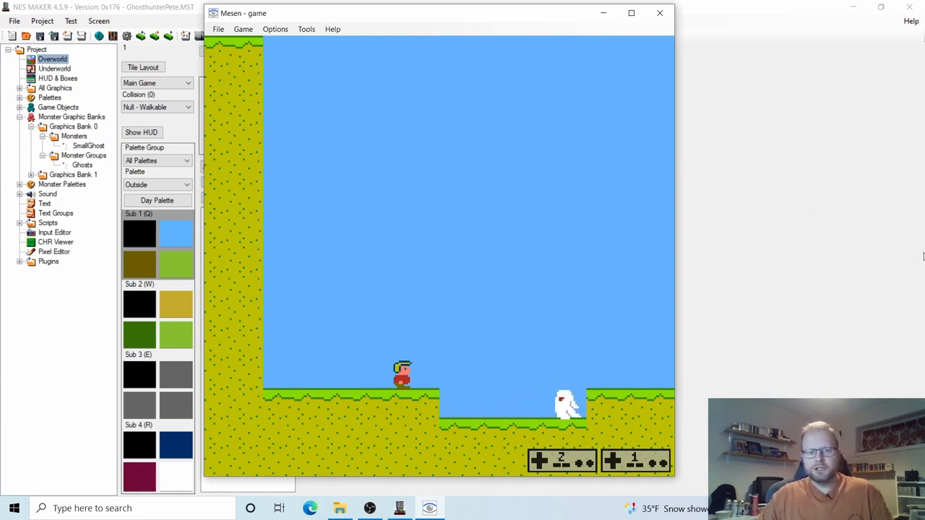
key("Right")
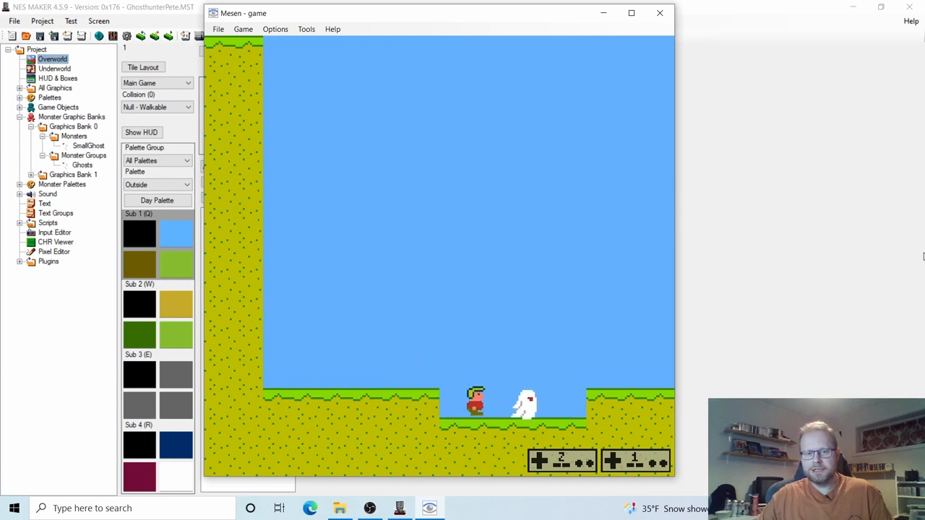
key("Right")
key("s")
key("s")
key("Right")
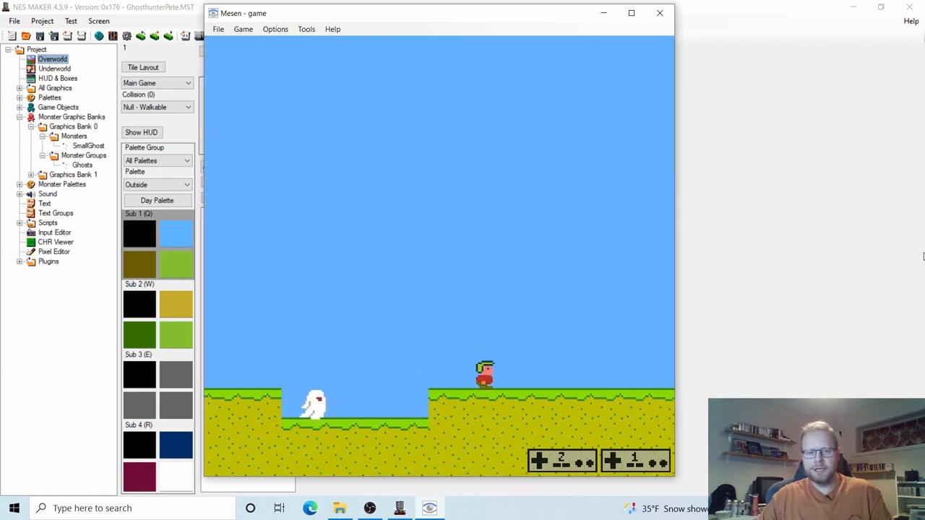
key("Left")
key("s")
key("s")
key("Right")
key("s")
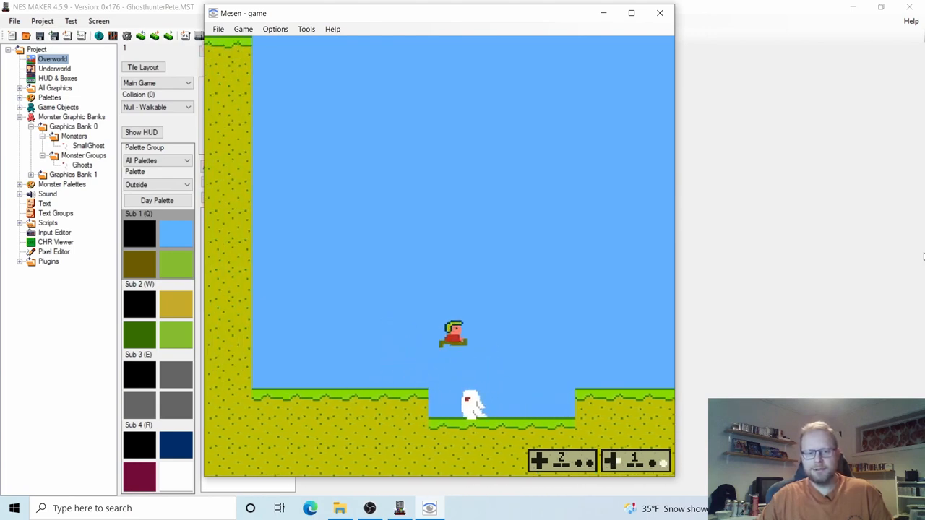
key("s")
key("Left")
key("s")
key("Left")
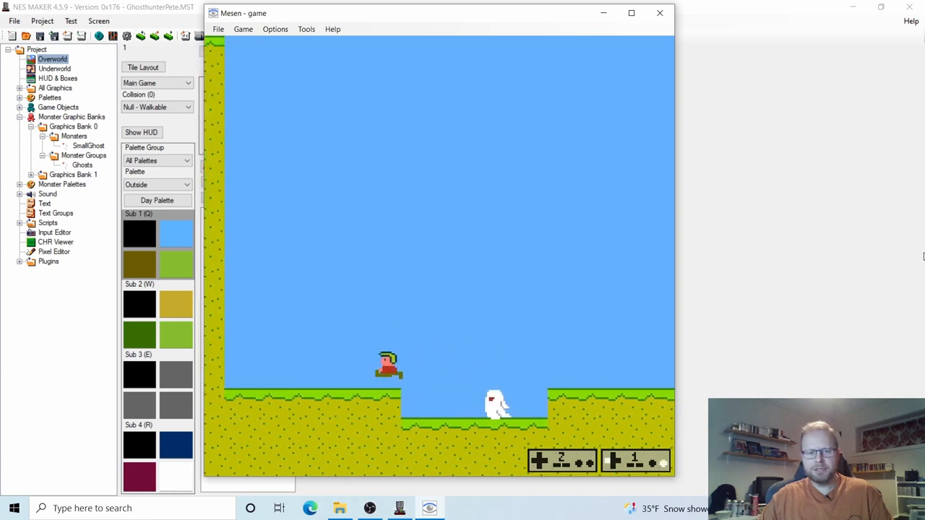
key("Right")
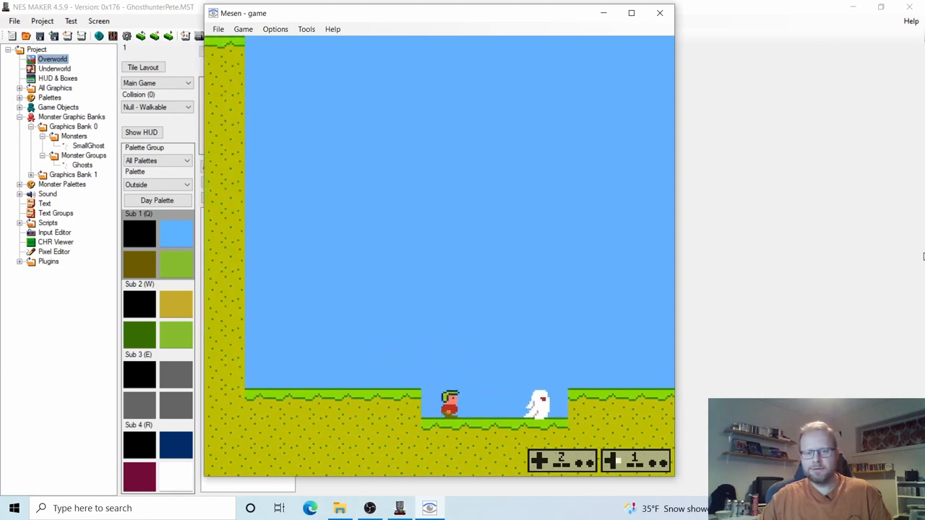
key("s")
key("Left")
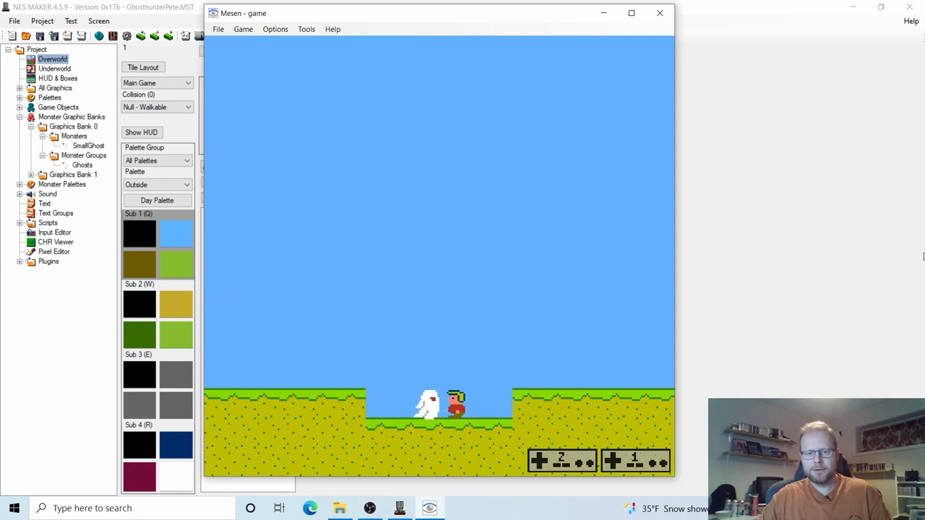
key("Right")
key("s")
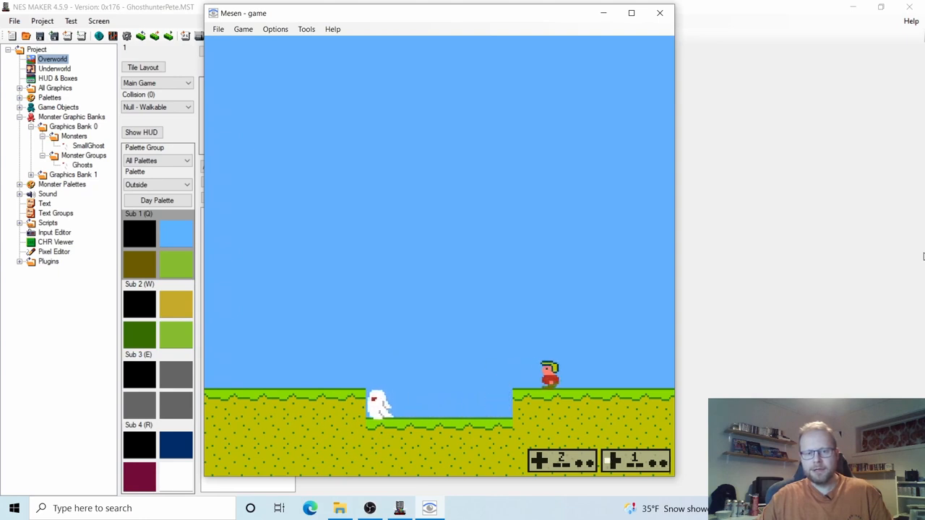
key("Left")
key("s")
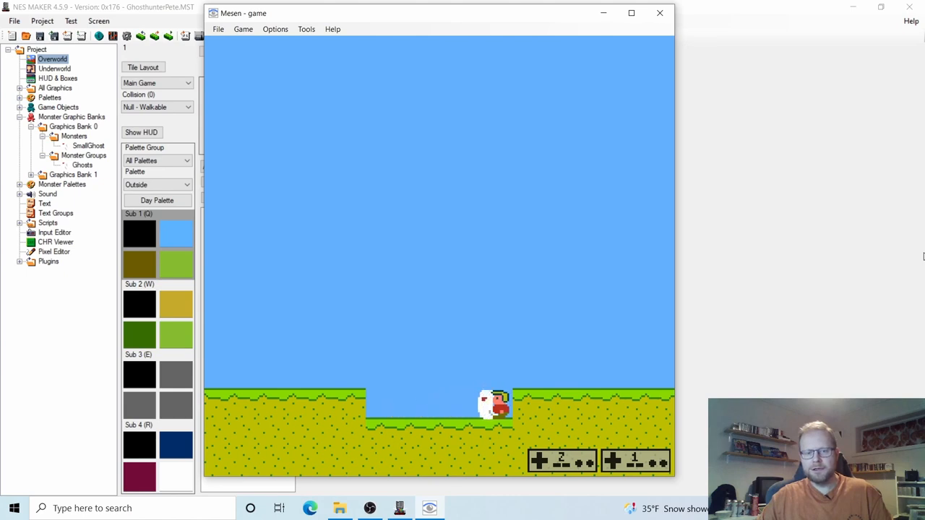
key("Right")
key("Left")
key("s")
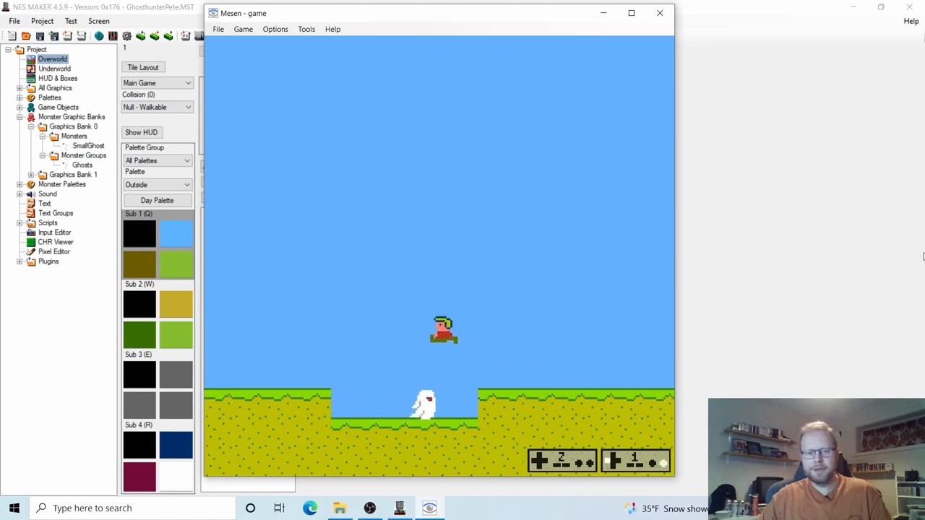
key("Right")
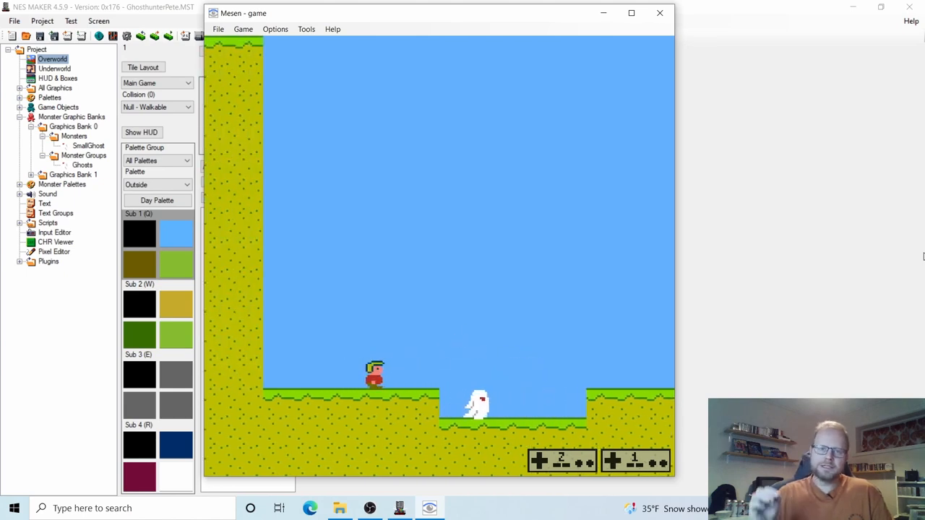
key("Right")
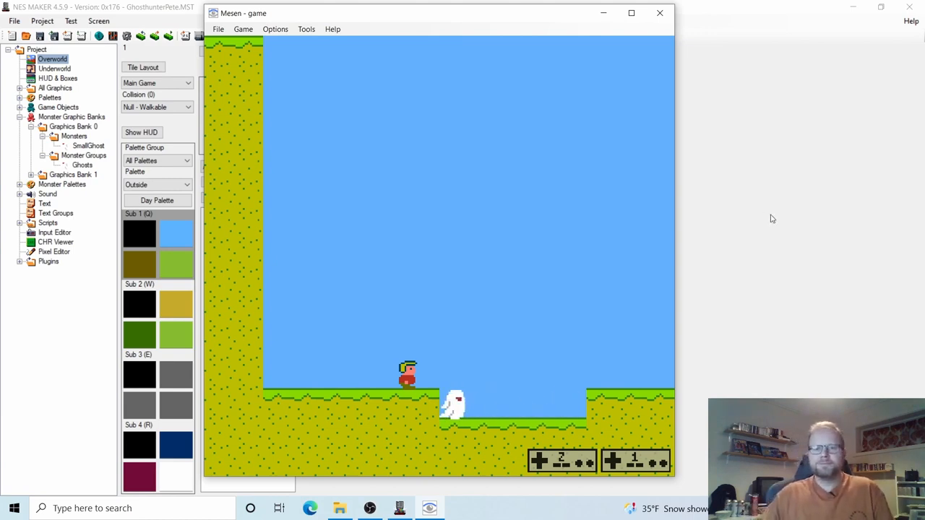
Step: Close the test game and save the GhosthunterPete project
left_click(659, 13)
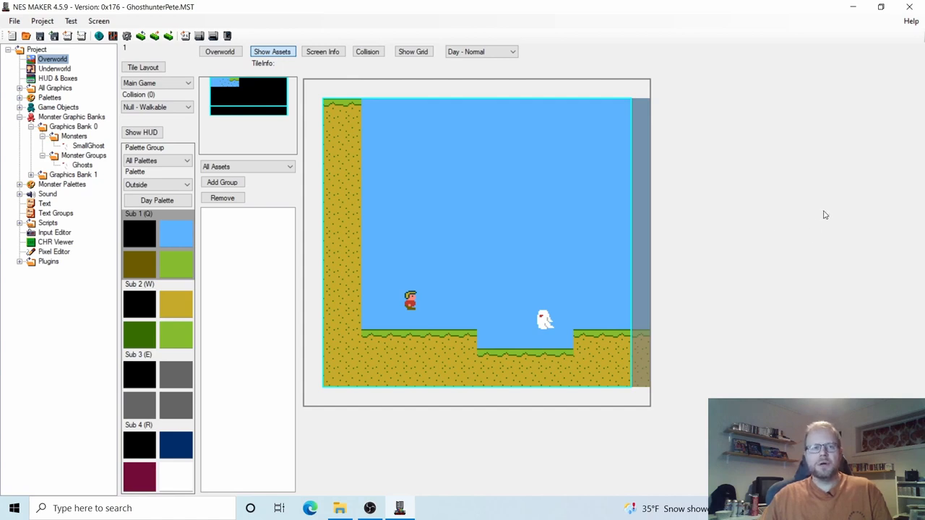
left_click(39, 36)
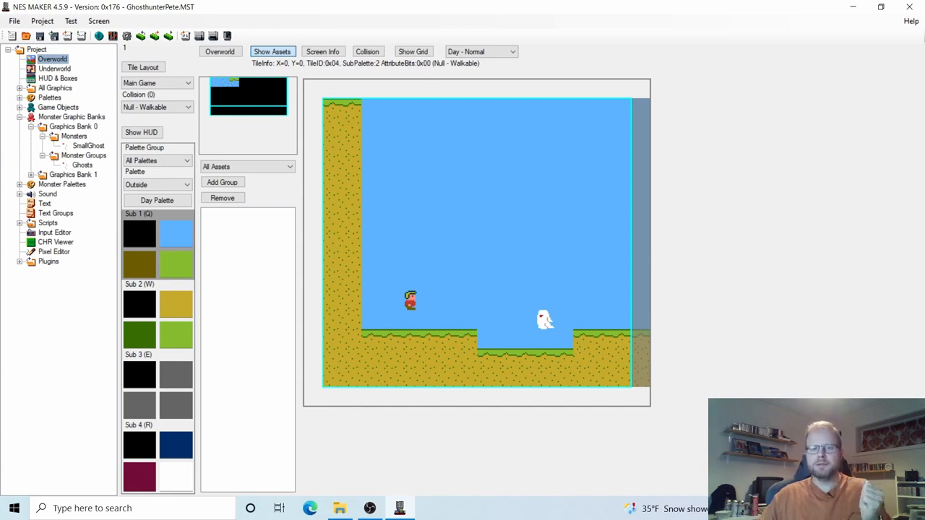
left_click(732, 508)
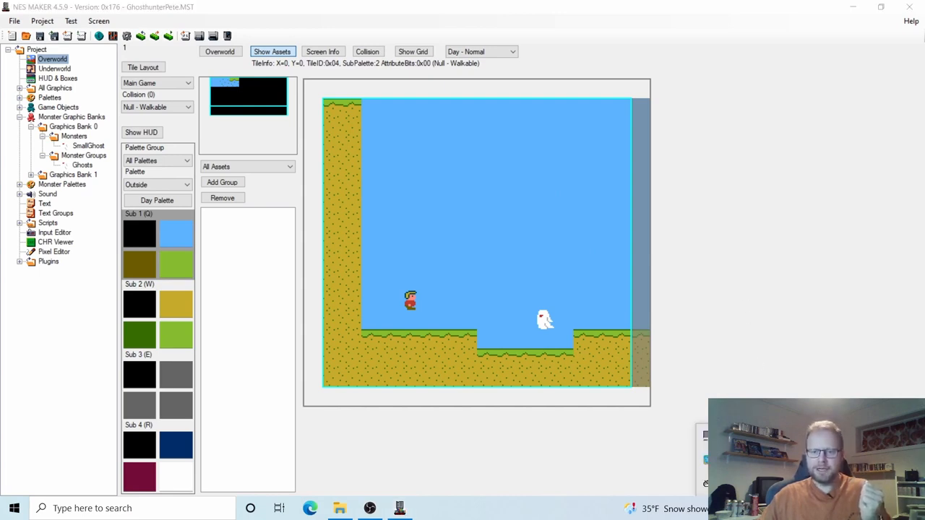
right_click(759, 483)
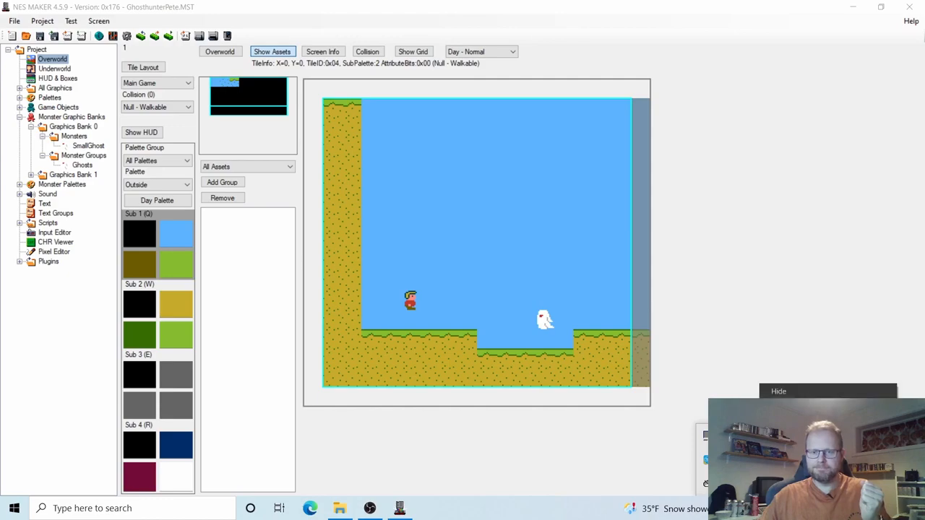